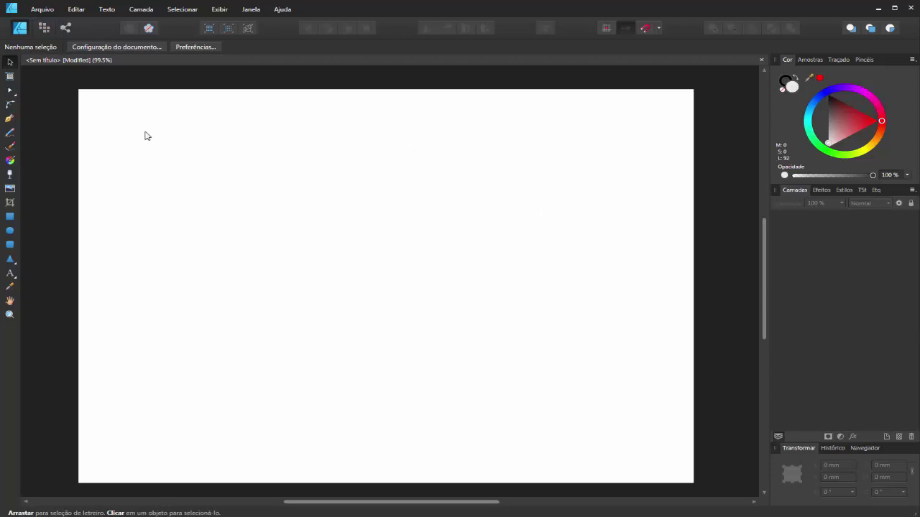
Step: Draw a closed trapezoid about 119 mm wide and 55 mm high near the page centre with the Pen tool
click(10, 120)
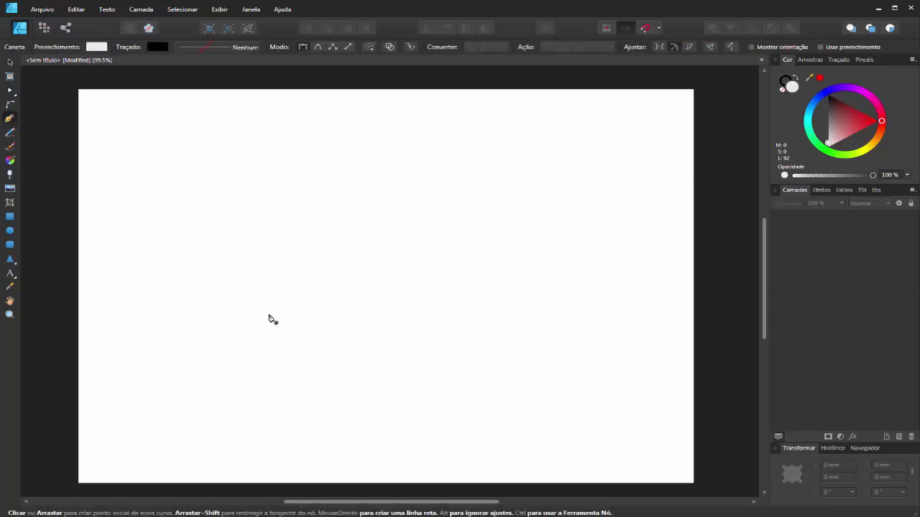
click(269, 322)
click(340, 231)
click(460, 227)
click(514, 329)
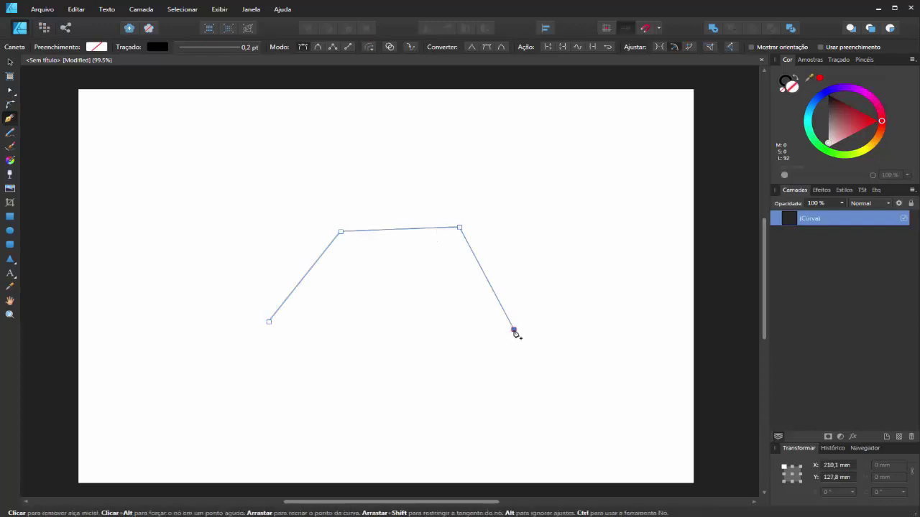
click(269, 322)
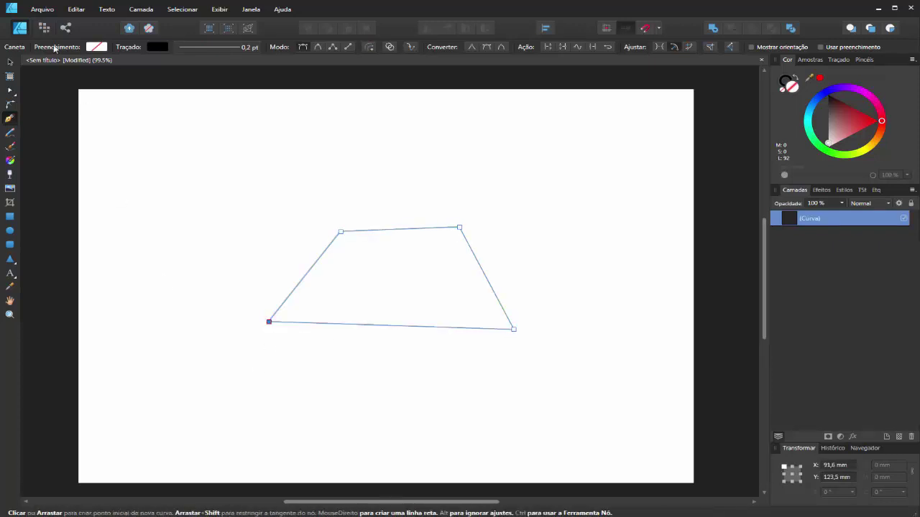
Step: Reshape the trapezoid by moving its lower-left corner inward and slightly down and its upper-left corner slightly outward
click(10, 90)
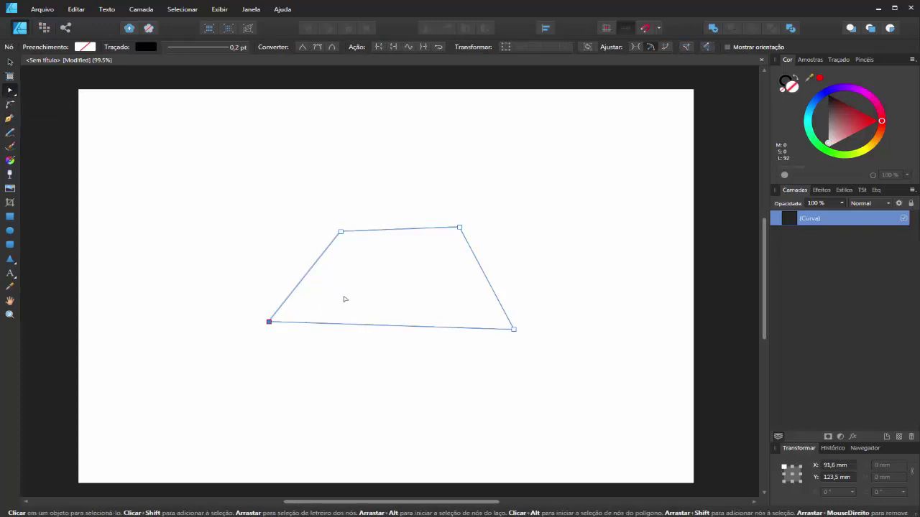
click(344, 299)
key(v)
click(288, 323)
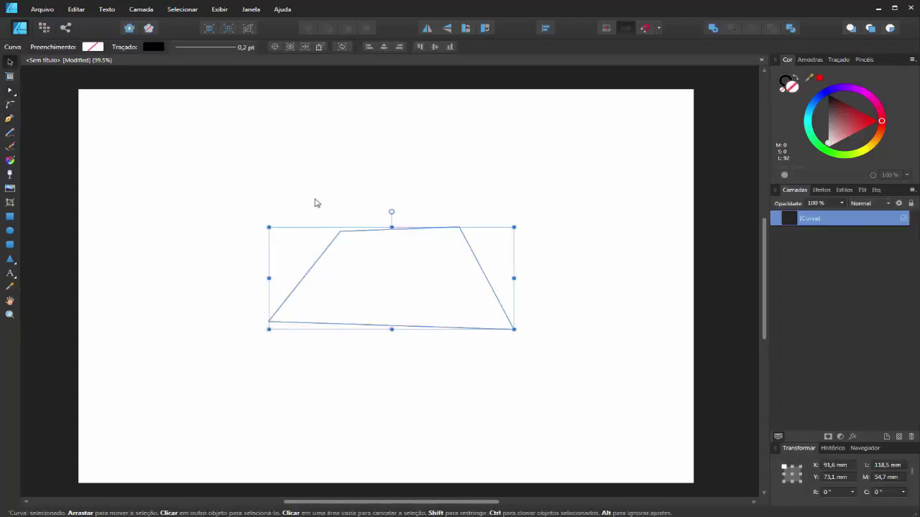
click(342, 455)
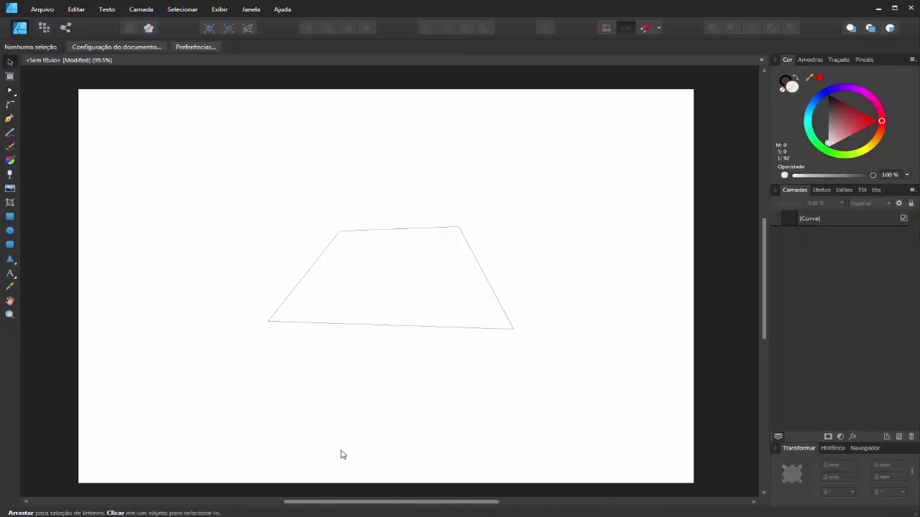
click(499, 330)
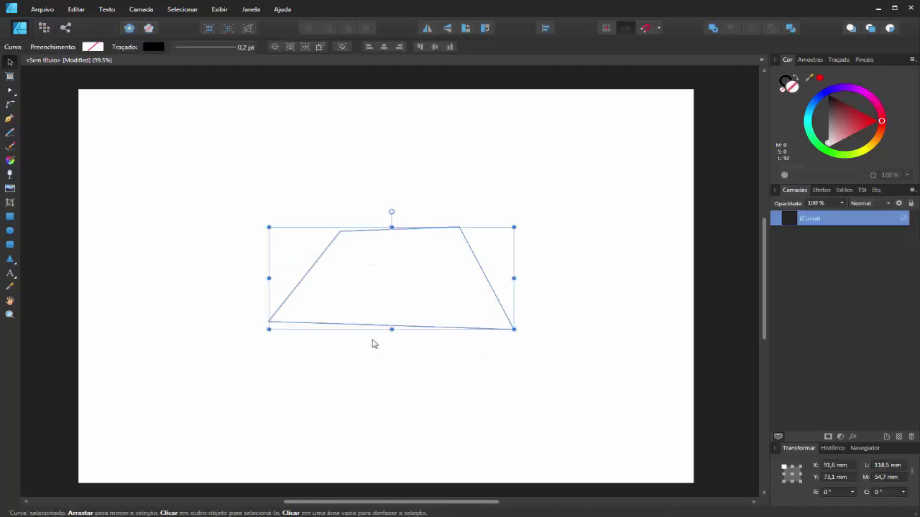
double_click(285, 322)
drag(269, 322, 285, 333)
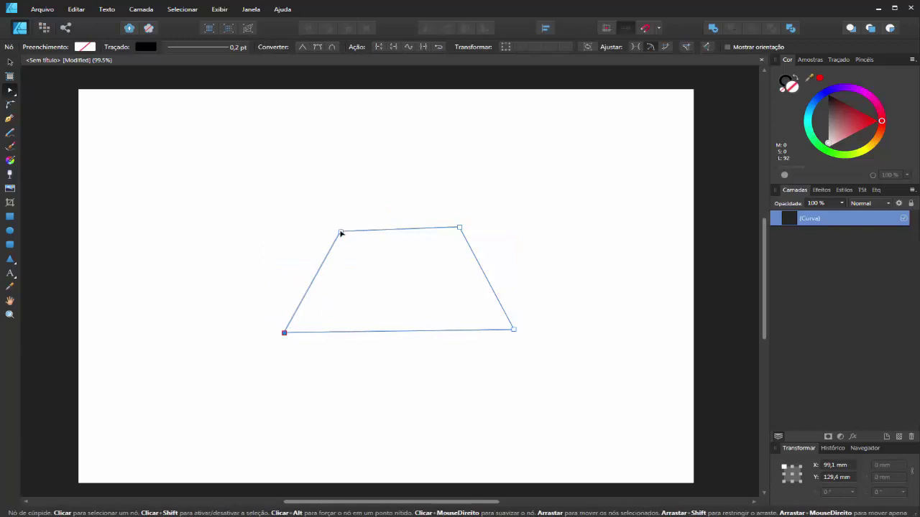
drag(341, 233, 336, 230)
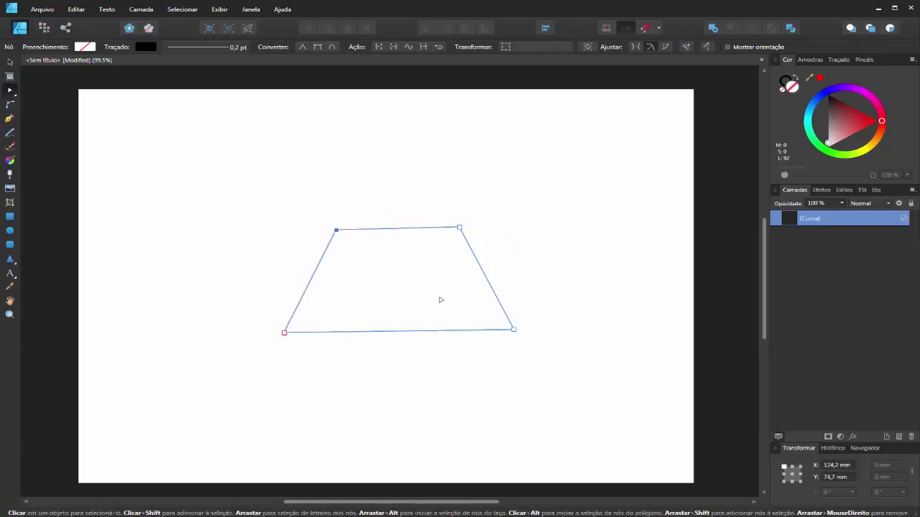
click(11, 62)
click(211, 404)
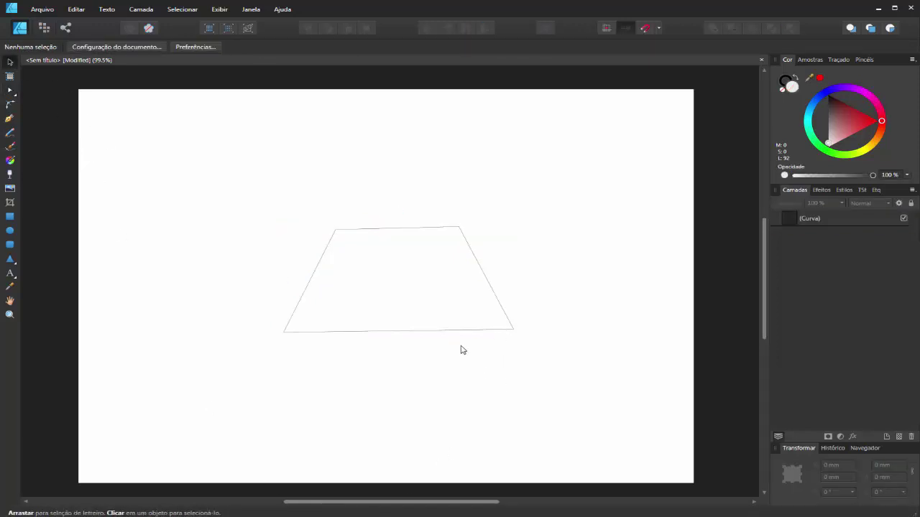
Step: Fill the trapezoid with dark blue (hue 235, saturation 48, lightness 37) and set its stroke to 0 pt
click(442, 231)
click(825, 96)
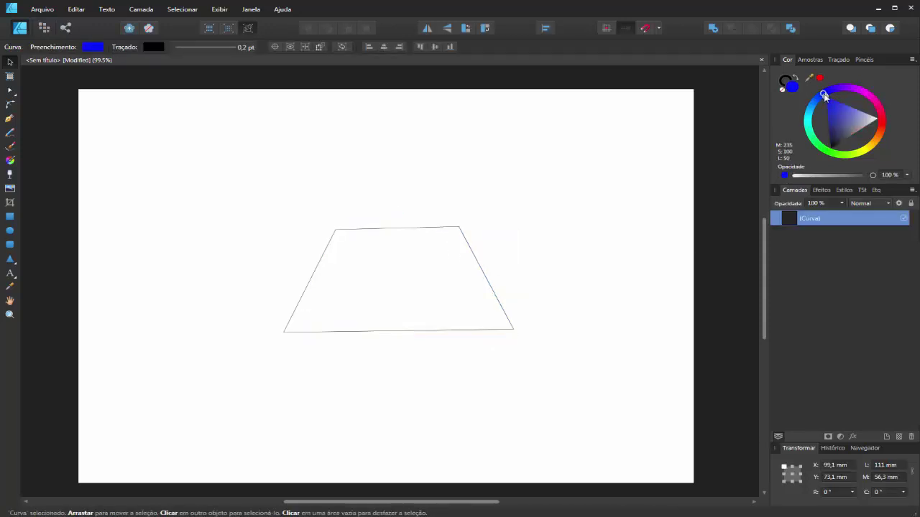
click(838, 113)
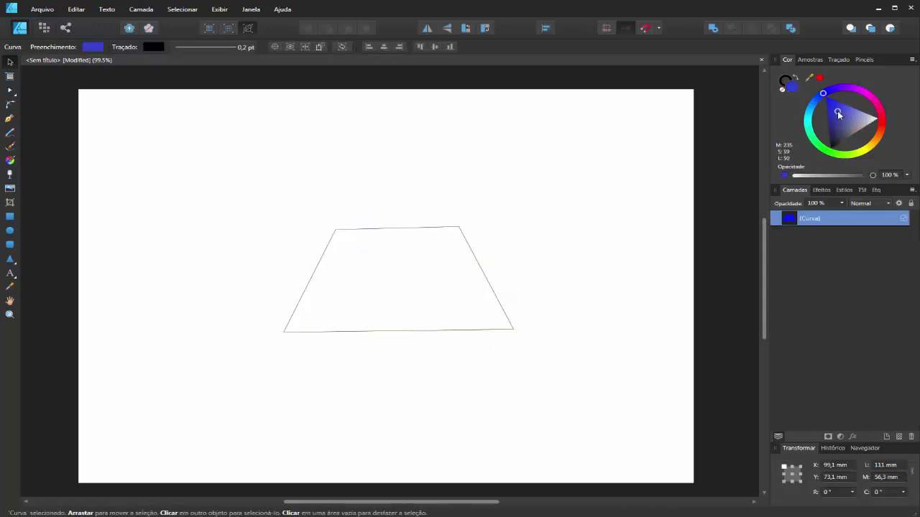
drag(838, 113, 823, 95)
click(388, 320)
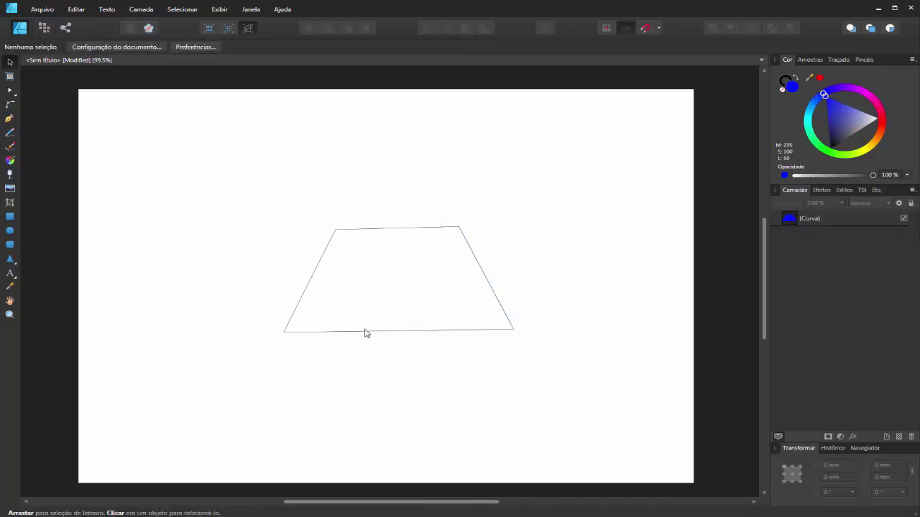
click(309, 295)
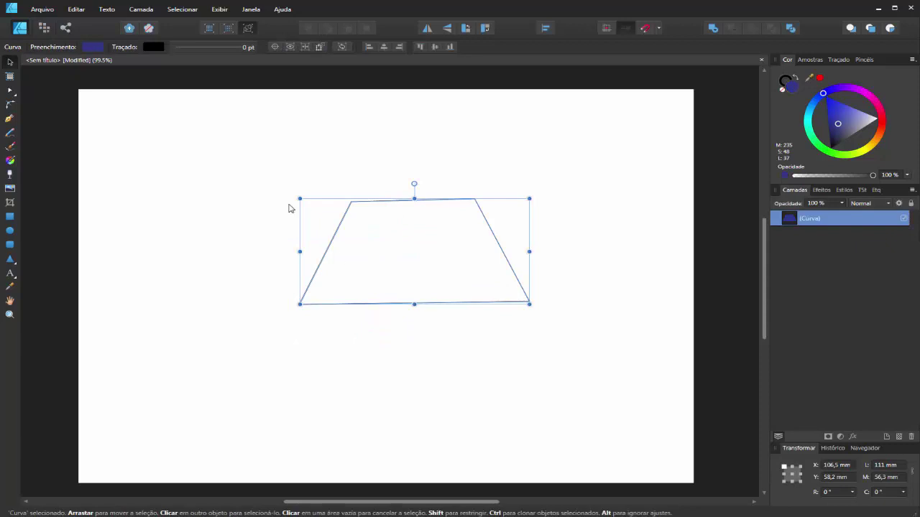
click(252, 28)
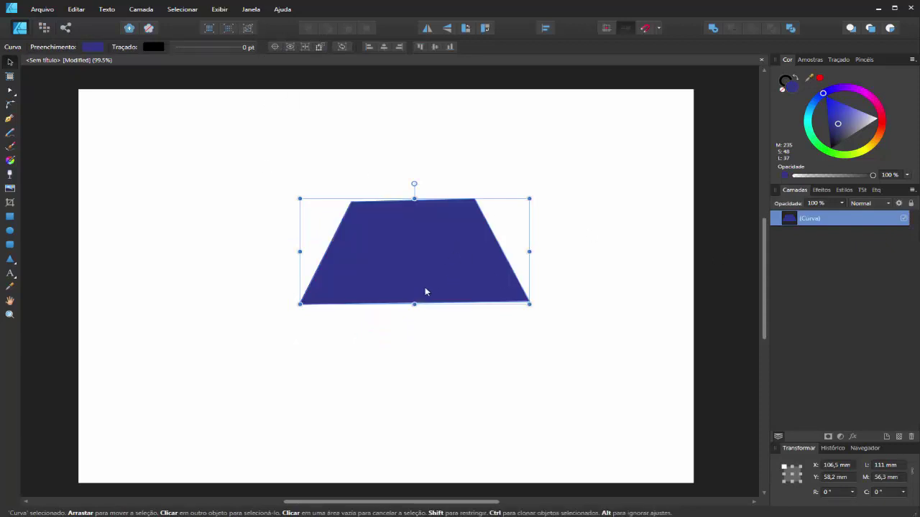
Step: Undo the last changes to the trapezoid and narrow its base by moving both bottom corners inward
key(ctrl+z)
key(ctrl+z)
key(a)
drag(499, 319, 478, 318)
drag(277, 316, 297, 317)
click(291, 319)
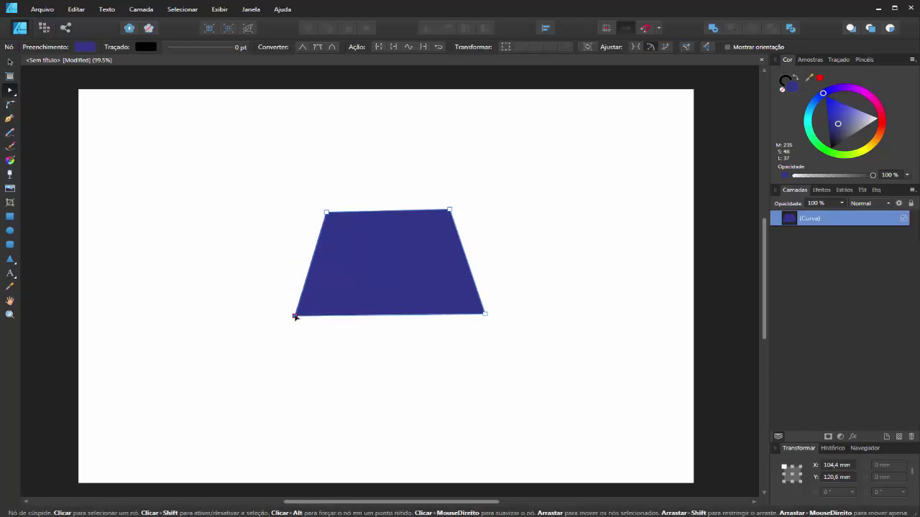
Step: Move the trapezoid lower on the page and nudge its upper-left corner slightly inward
click(9, 62)
drag(390, 275, 392, 336)
key(a)
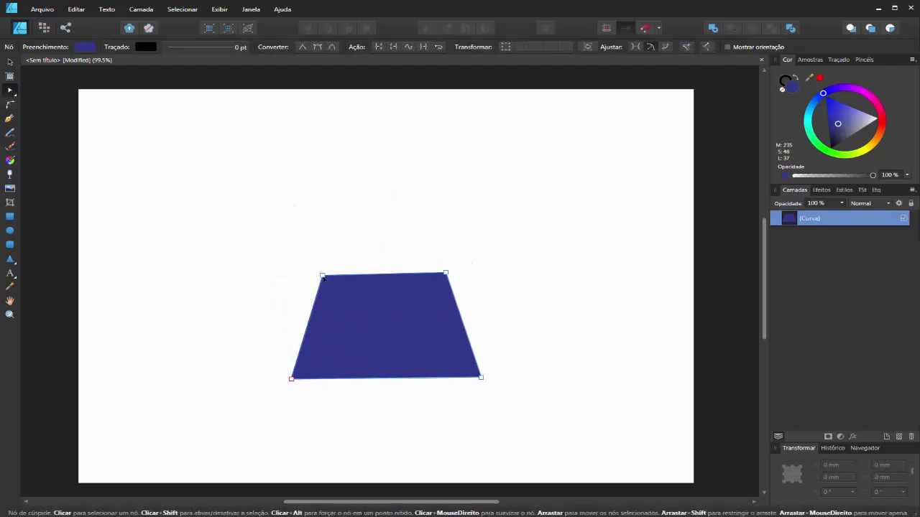
drag(323, 275, 325, 276)
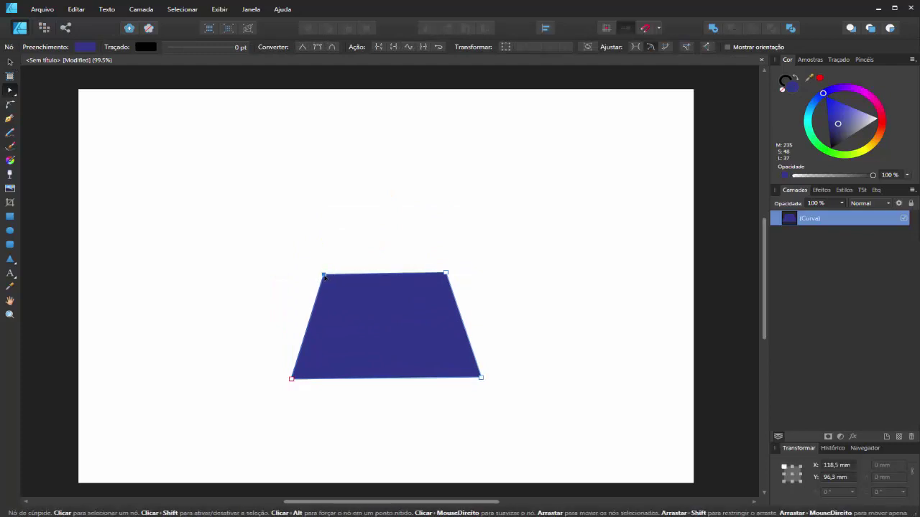
Step: Draw a lighter blue rectangle (hue 235, saturation 58, lightness 55) about 61 by 60 mm overlapping the trapezoid's upper half
click(612, 370)
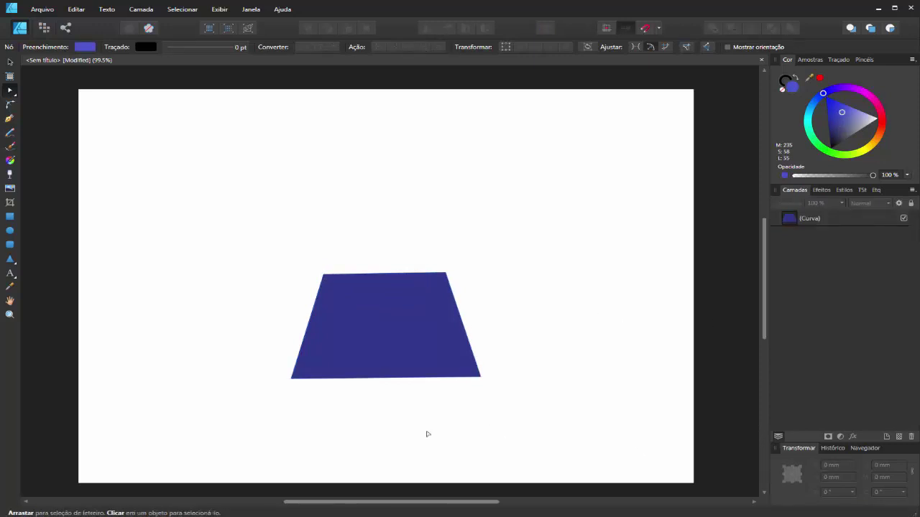
click(9, 217)
drag(318, 210, 445, 322)
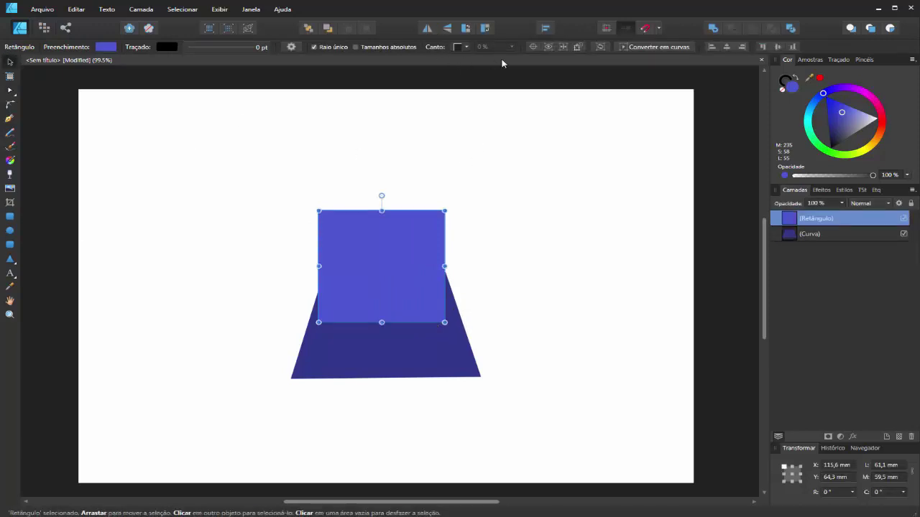
Step: Send the rectangle behind the trapezoid, align it with the trapezoid's upper edge and lower its top edge slightly
click(308, 28)
drag(386, 249, 391, 239)
drag(384, 207, 384, 213)
click(591, 462)
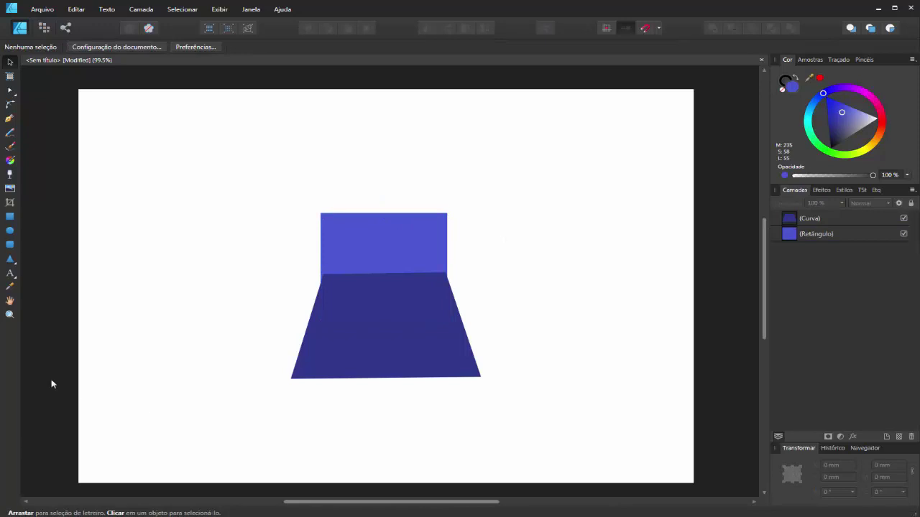
Step: Draw a closed, slanted four-cornered sleeve beside the trapezoid's upper-left side and lower its topmost corner slightly
click(10, 118)
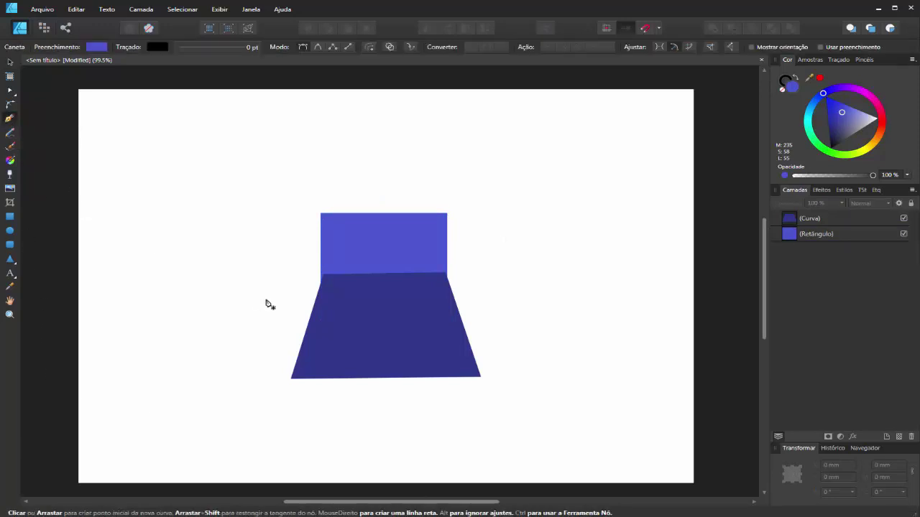
click(304, 284)
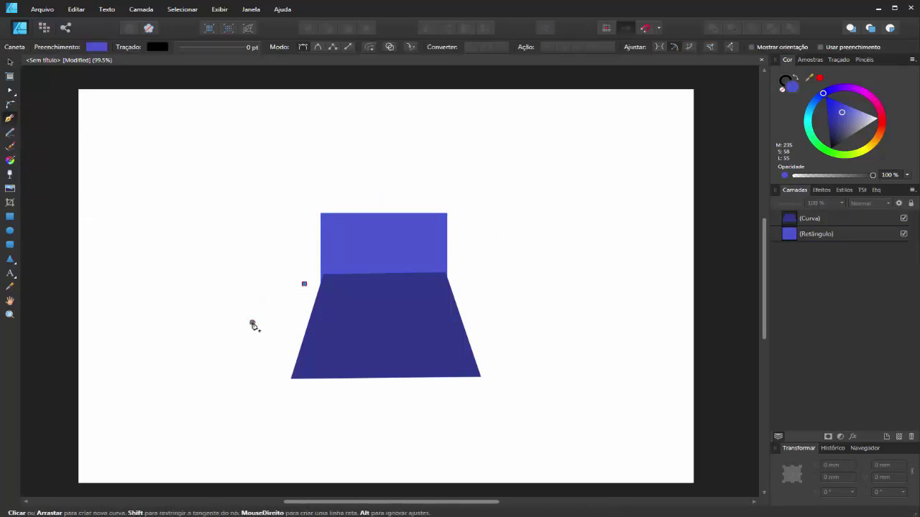
click(252, 323)
click(269, 349)
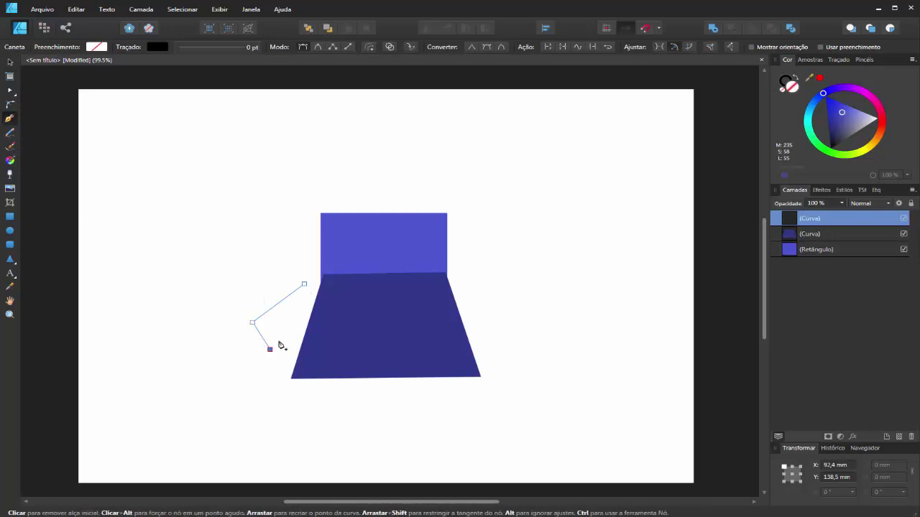
click(312, 304)
click(304, 284)
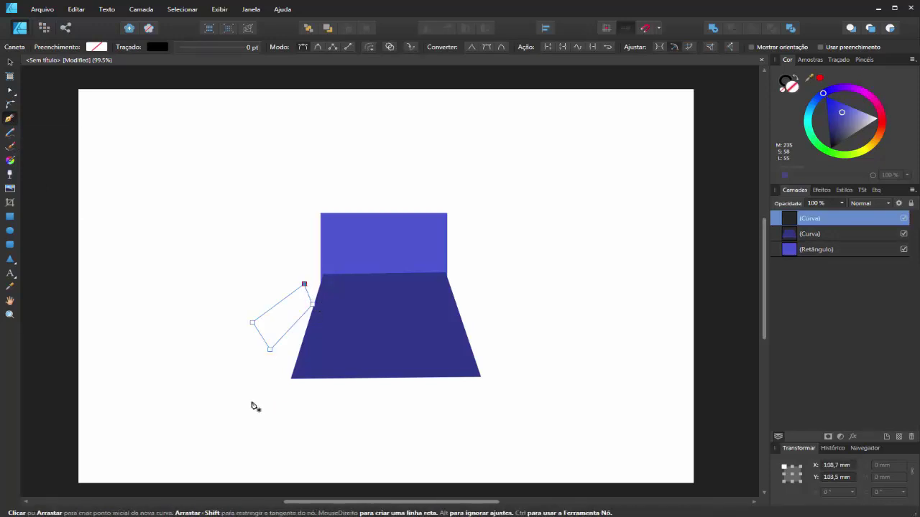
click(10, 90)
drag(304, 285, 304, 293)
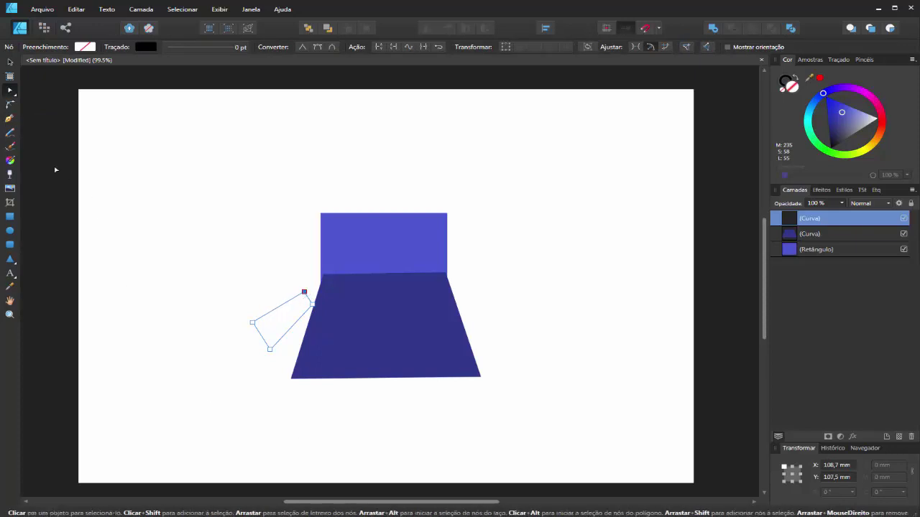
Step: Fill the sleeve shape with the dark blue sampled from the trapezoid and shift it slightly away from the trapezoid
click(10, 287)
click(422, 345)
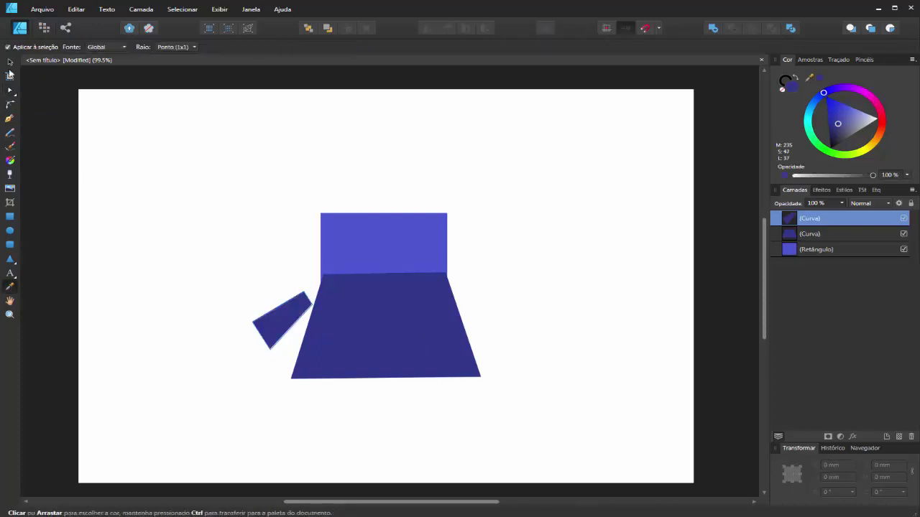
key(v)
drag(284, 324, 275, 327)
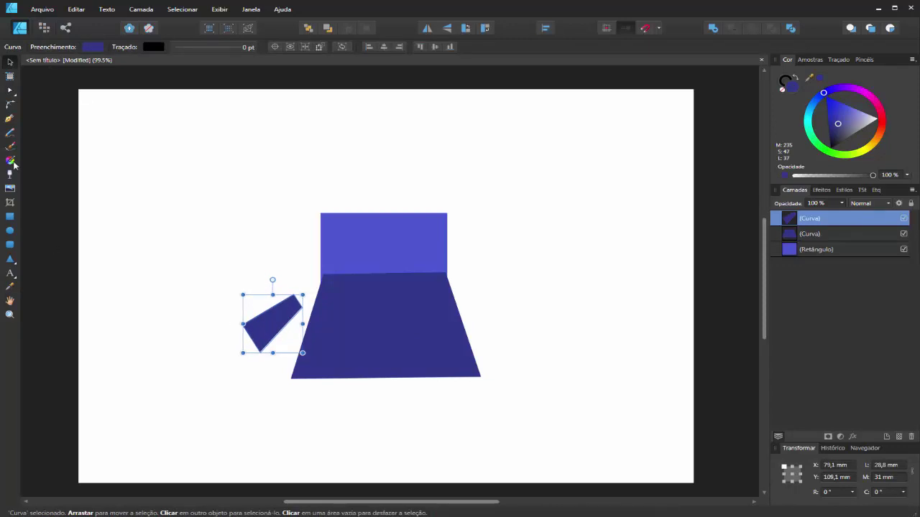
Step: Draw an ellipse about 18 by 11.5 mm beside the sleeve and fill it cream (hue 39, saturation 61, lightness 87)
click(10, 230)
drag(184, 329, 223, 351)
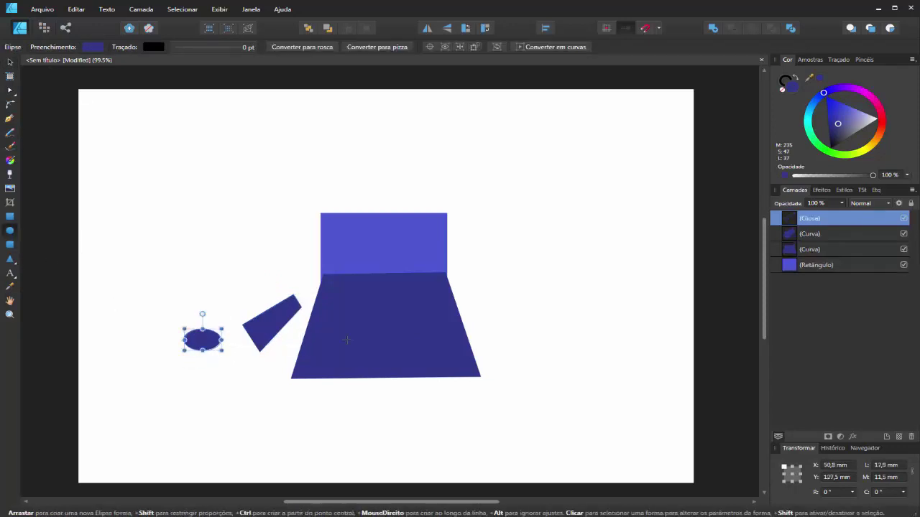
click(875, 148)
drag(856, 124, 826, 134)
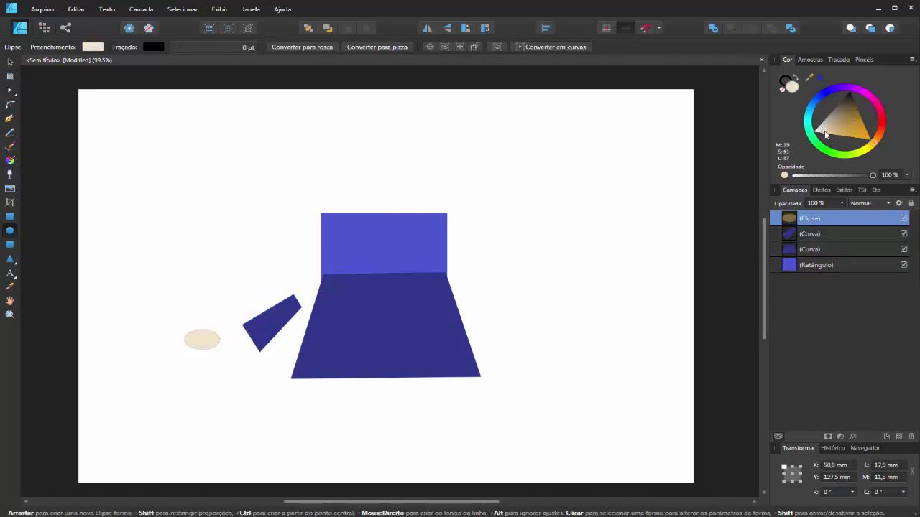
Step: Rotate the cream ellipse to the sleeve's slant and place it at the sleeve's wide outer end as a hand
click(10, 62)
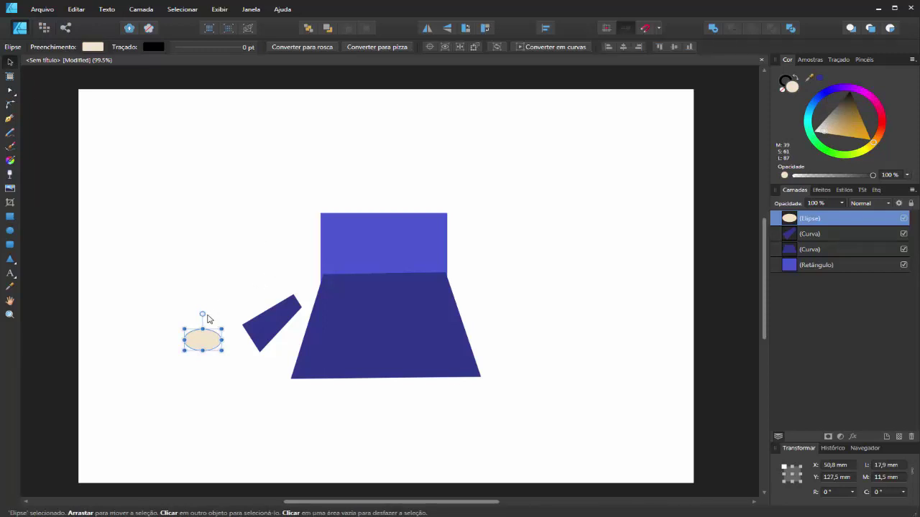
drag(202, 315, 266, 332)
click(261, 431)
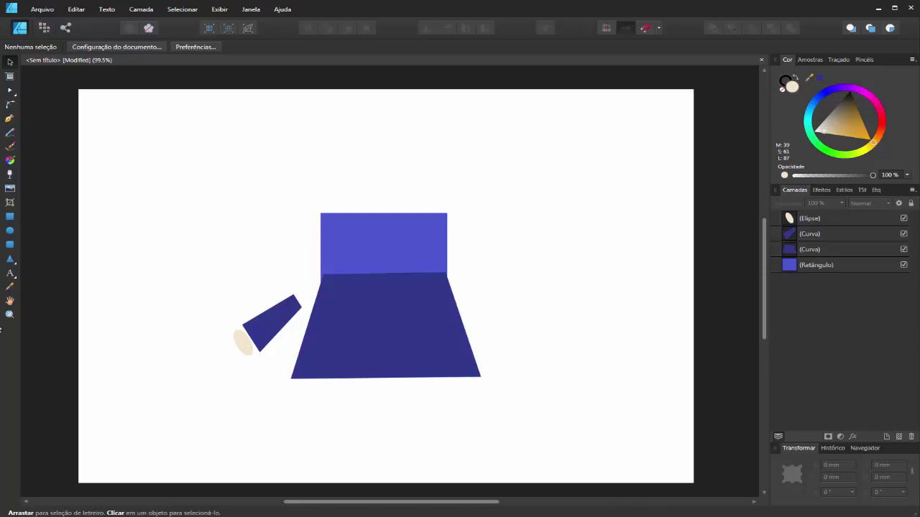
Step: Draw a closed six-cornered hat shape about 119.3 by 87.5 mm over the light blue rectangle, with a bent tip and wide brim
click(9, 118)
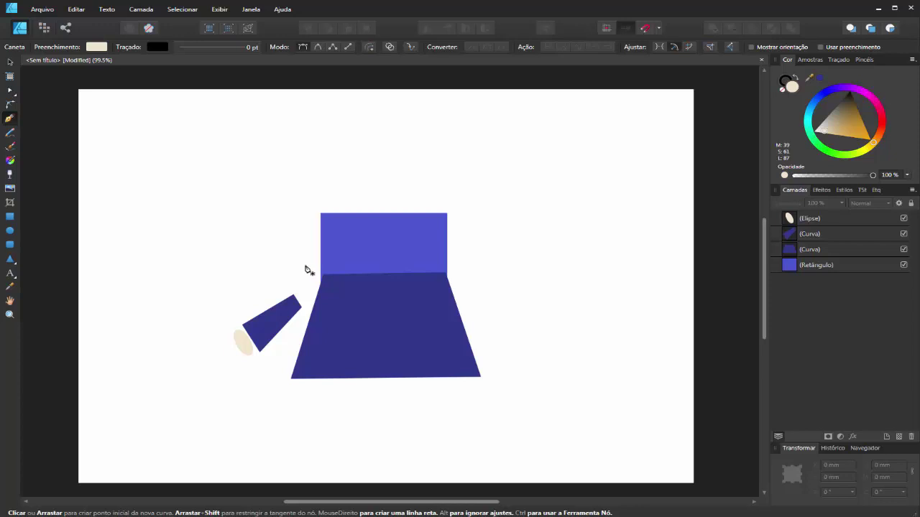
click(267, 271)
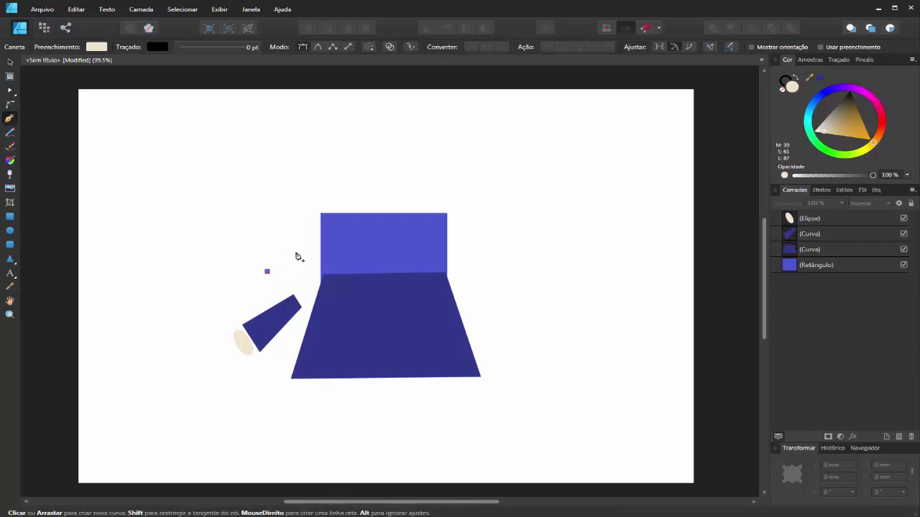
click(296, 252)
click(301, 181)
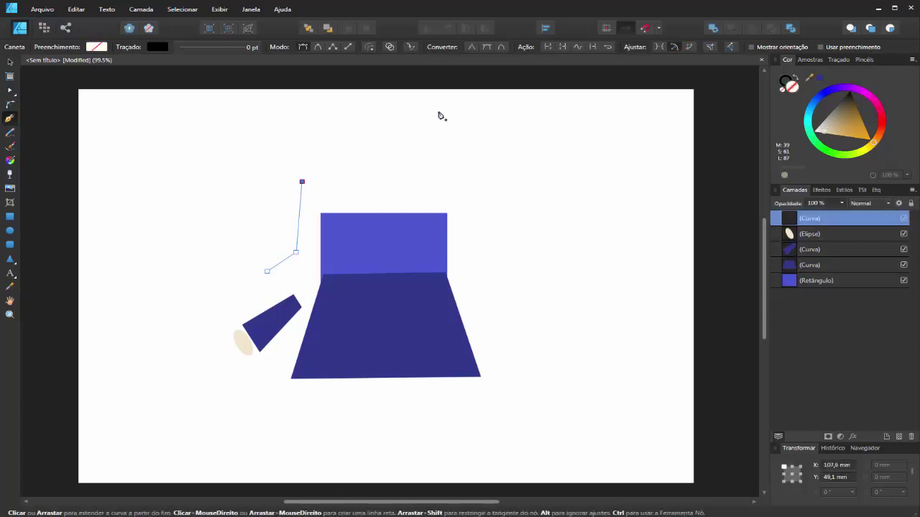
click(444, 112)
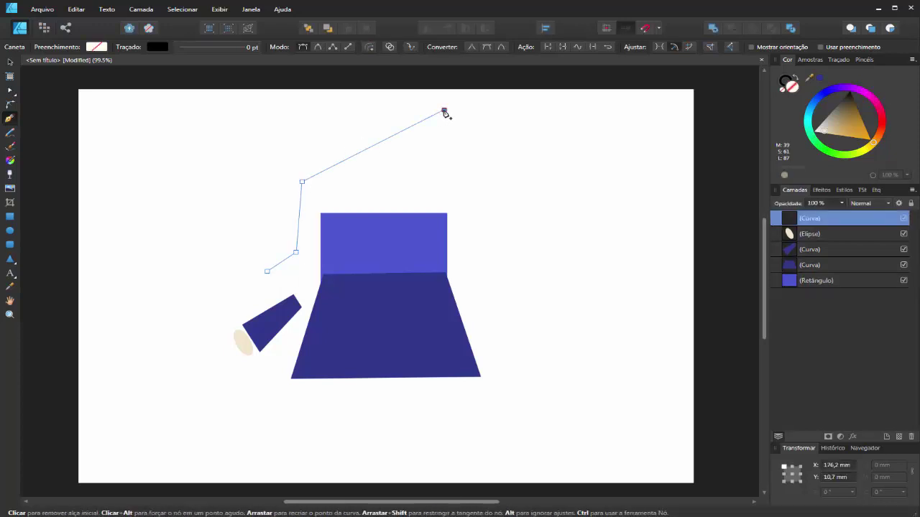
click(422, 146)
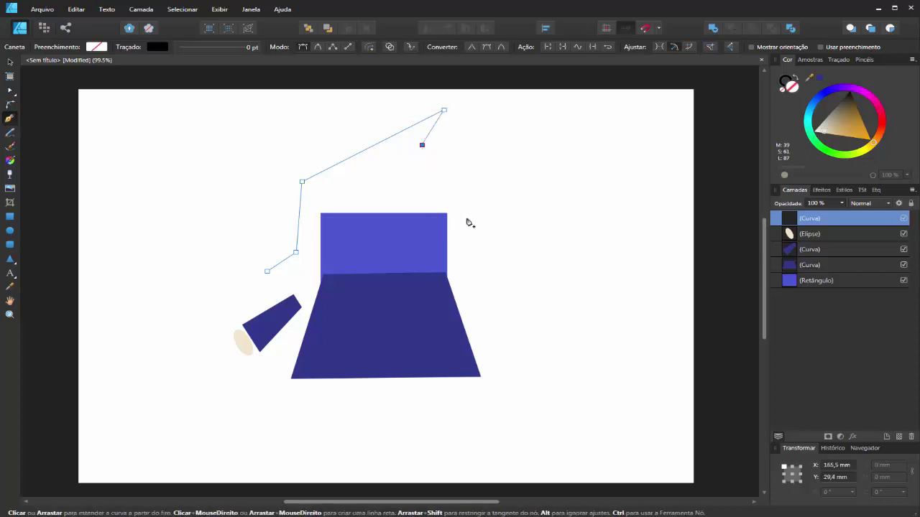
click(514, 274)
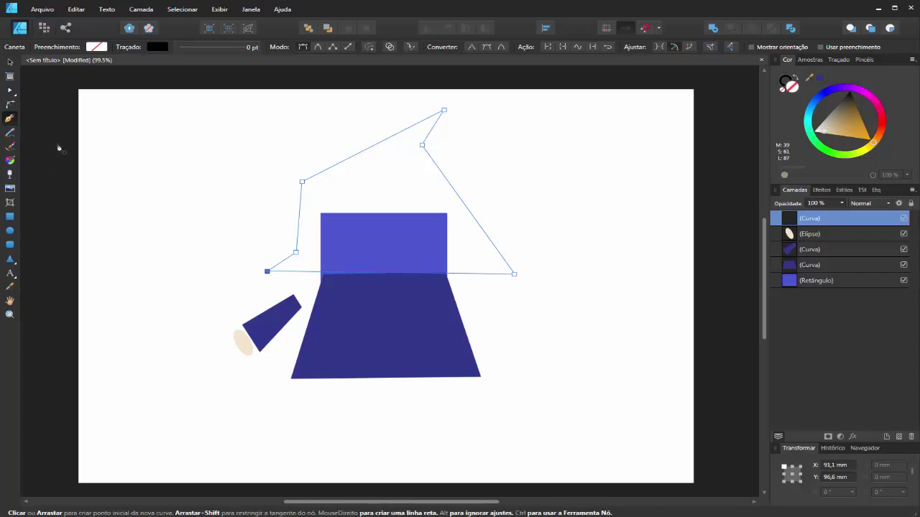
Step: Fill the hat with the dark blue sampled from the trapezoid and raise it slightly above the body
click(10, 62)
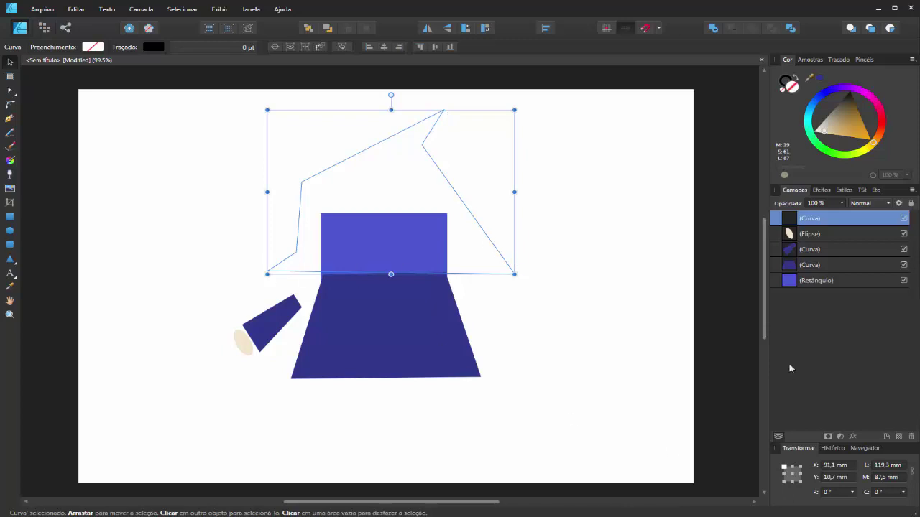
click(10, 288)
click(316, 375)
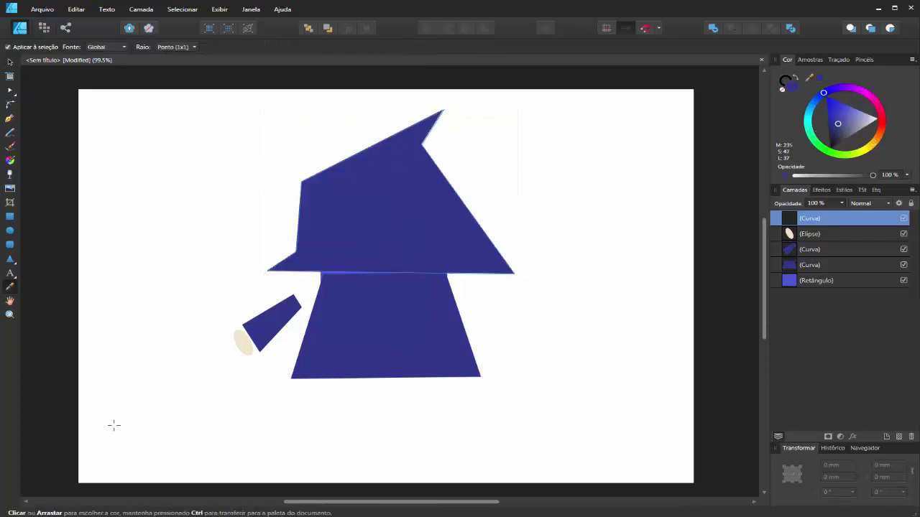
click(11, 62)
click(406, 224)
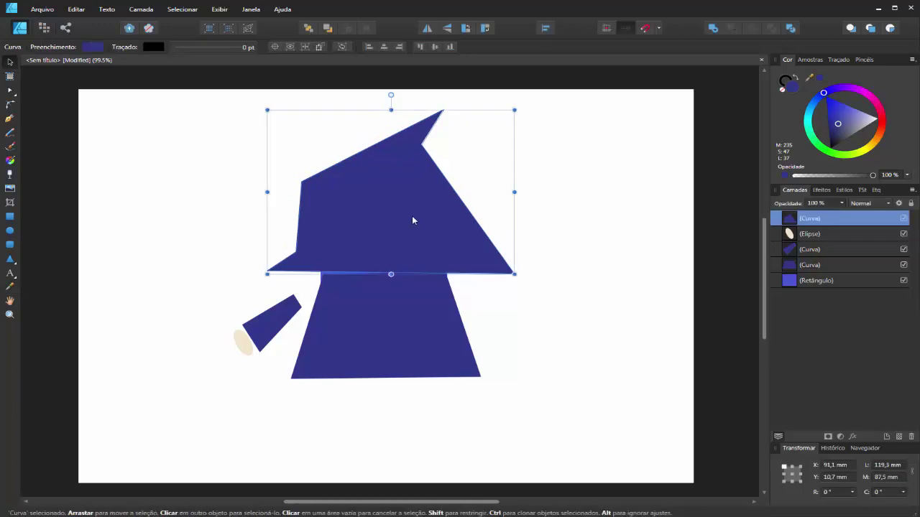
drag(415, 208, 409, 204)
click(573, 312)
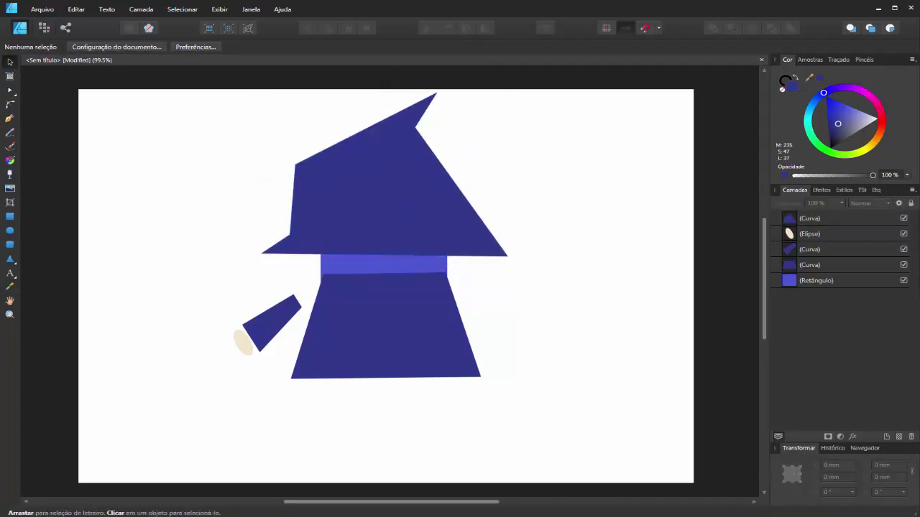
Step: Rotate the hat by about 0.9° to level its brim
double_click(445, 222)
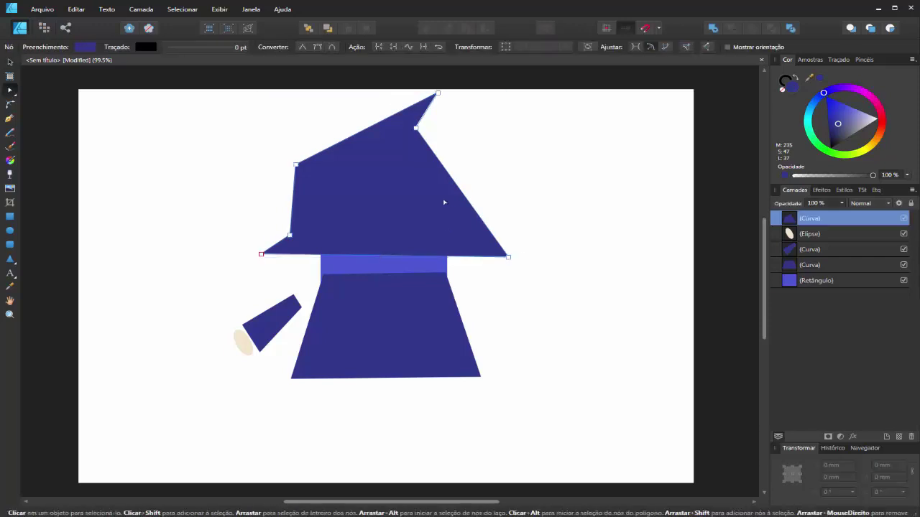
click(10, 62)
drag(383, 78, 384, 77)
click(581, 368)
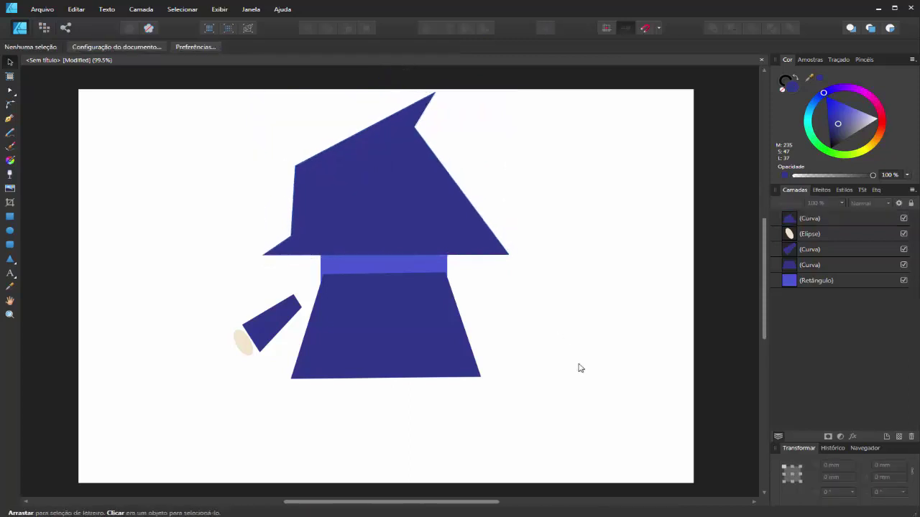
Step: Move the whole character lower on the page, and raise the hat slightly relative to the body
drag(166, 69, 573, 419)
drag(433, 369, 443, 422)
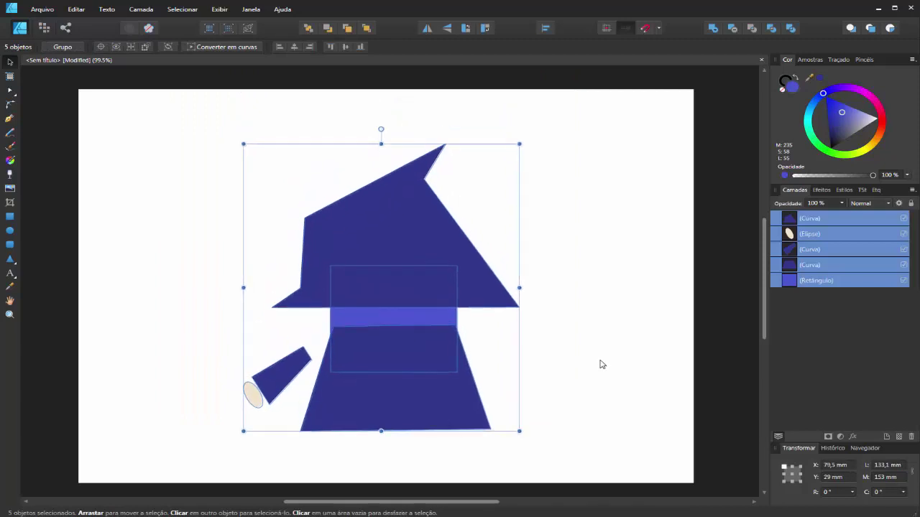
click(602, 364)
mouse_move(431, 267)
mouse_down()
mouse_move(424, 245)
mouse_move(425, 258)
mouse_up()
click(663, 468)
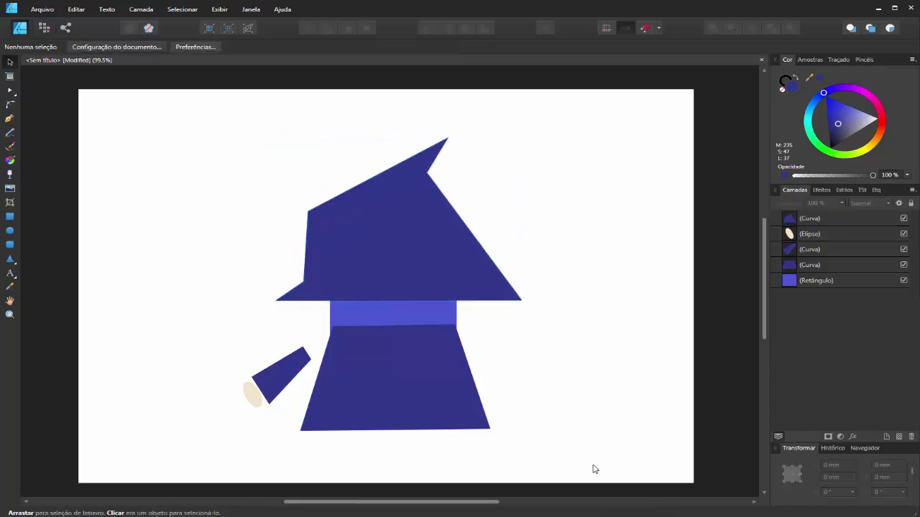
Step: Move the sleeve and hand aside, and draw a closed seven-cornered beard about 88.9 by 61.6 mm from the hat brim down over the body
drag(226, 325, 336, 425)
drag(284, 374, 180, 397)
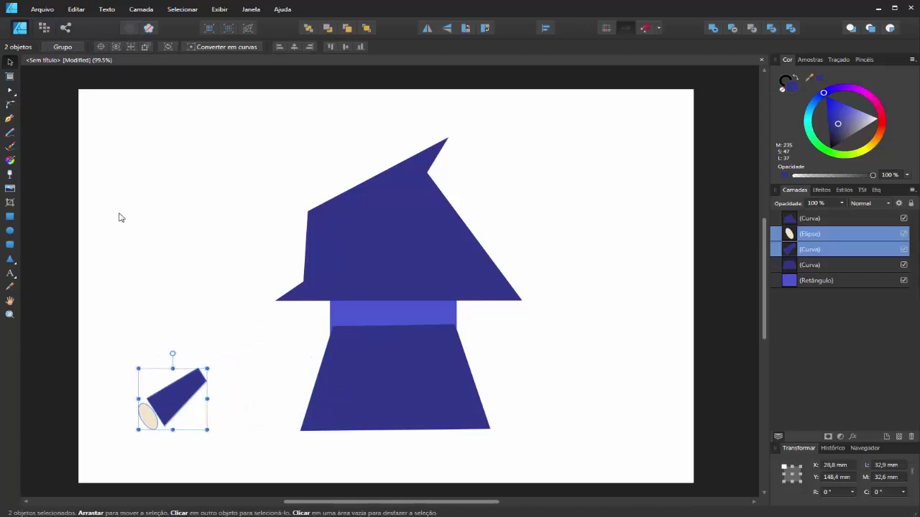
click(10, 119)
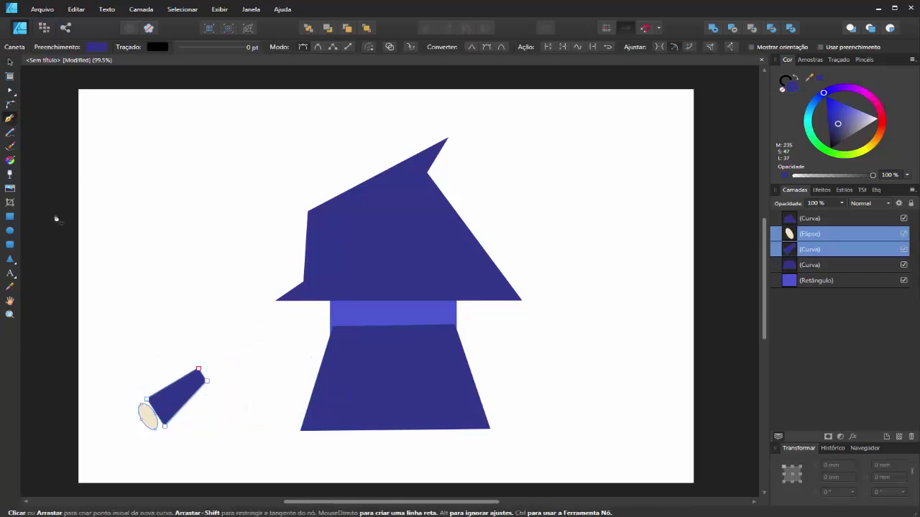
click(313, 301)
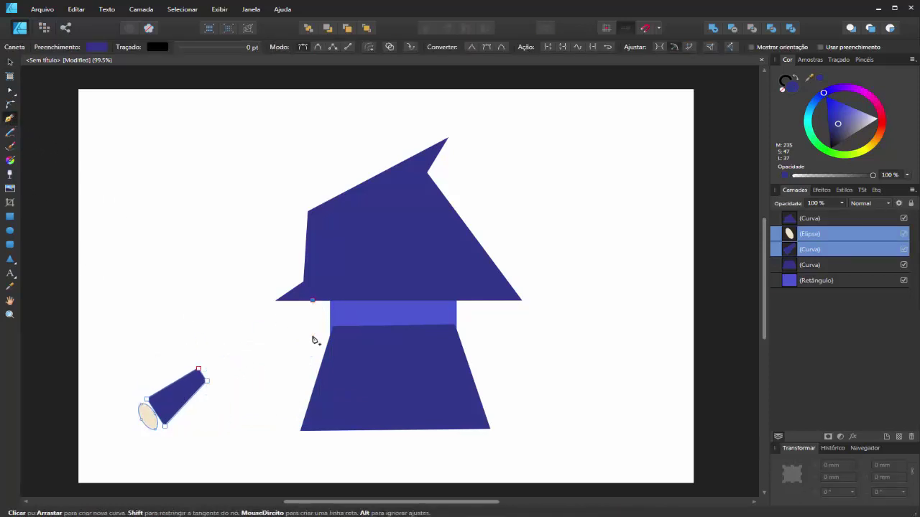
click(313, 329)
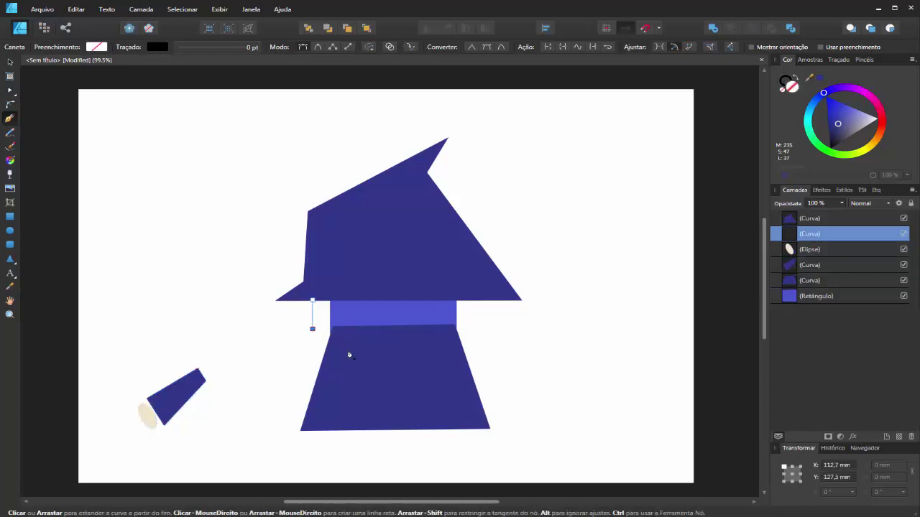
click(363, 365)
click(388, 398)
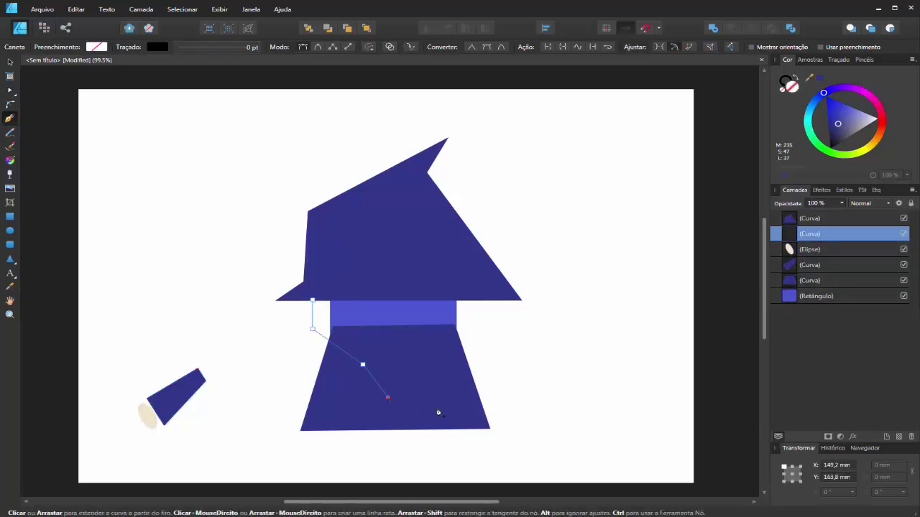
click(496, 415)
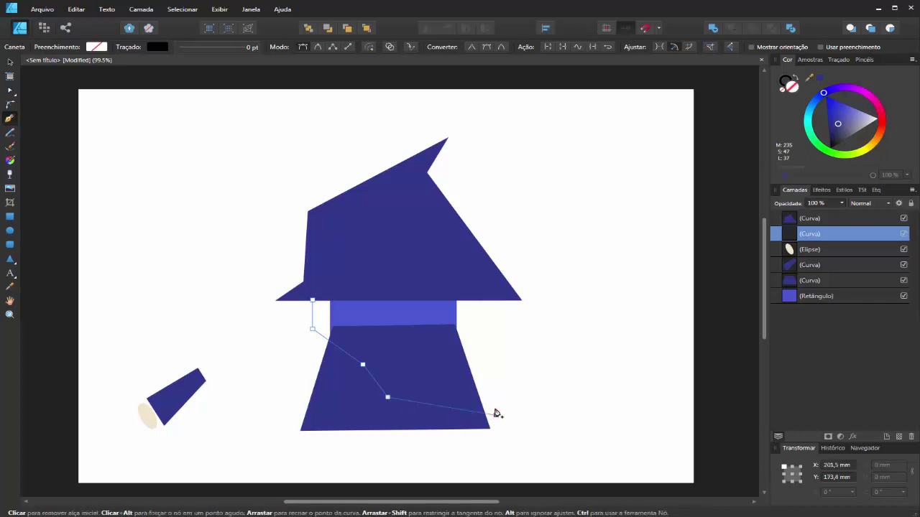
click(462, 390)
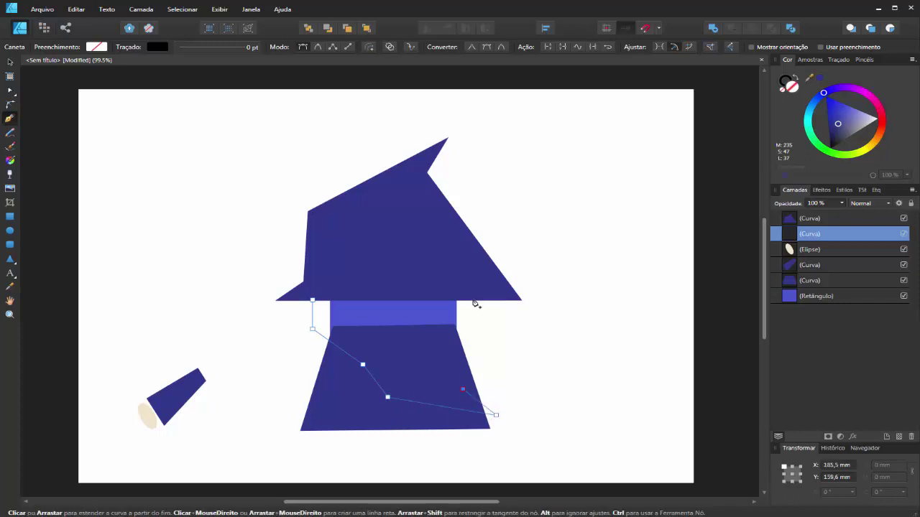
click(467, 300)
click(313, 301)
Step: Fill the beard shape with brown (hue 30, saturation 47, lightness 37)
key(v)
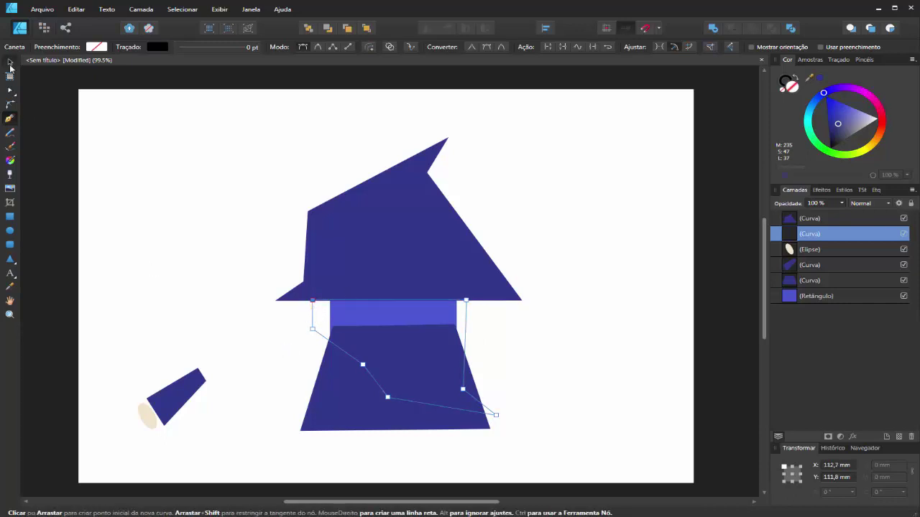
click(878, 138)
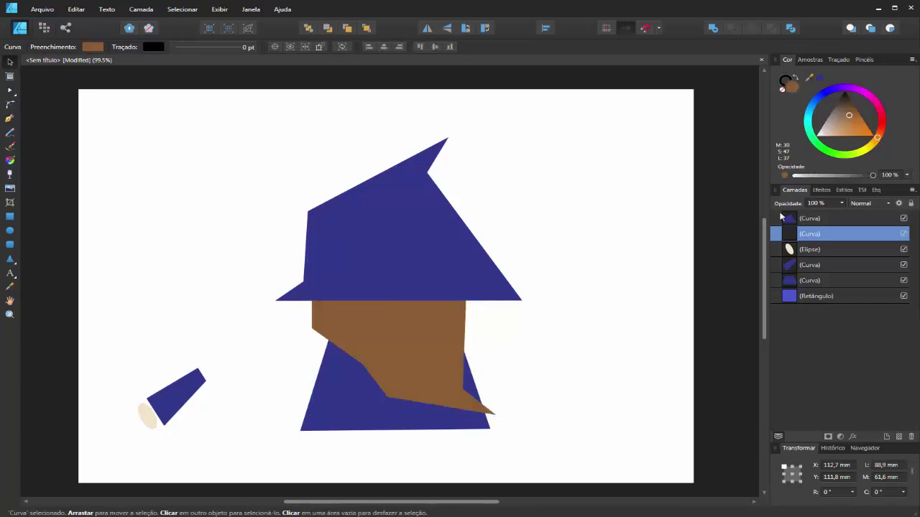
click(626, 363)
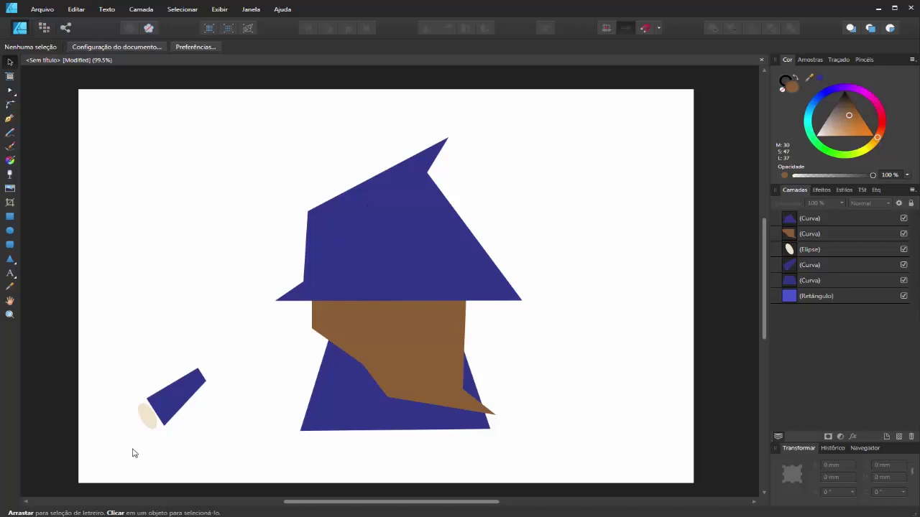
Step: Move the sleeve and hand together back beside the upper-left side of the dark blue body
drag(102, 349, 264, 438)
drag(176, 397, 282, 377)
click(595, 335)
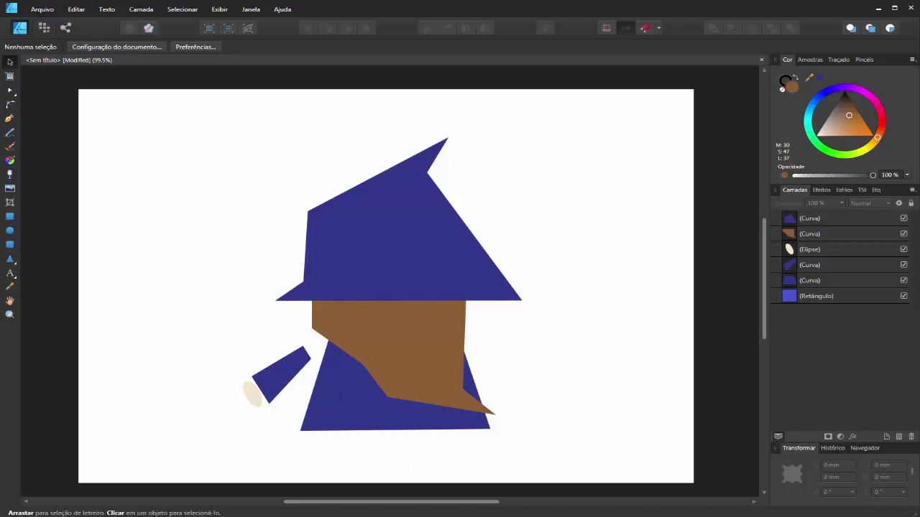
Step: Draw a rectangle in the hand's sampled cream and place it as a face strip about 41.9 by 12 mm at the hat brim
click(10, 216)
drag(166, 250, 265, 284)
click(10, 286)
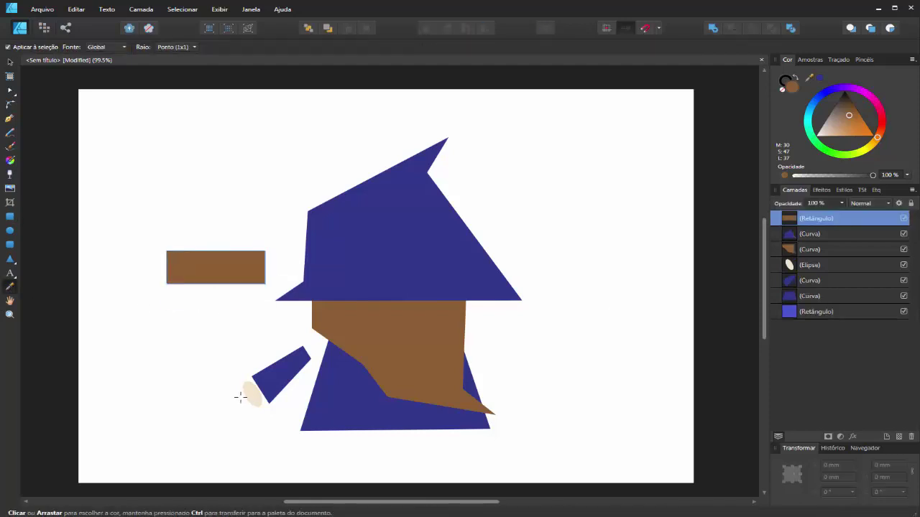
click(250, 394)
click(10, 62)
drag(204, 267, 390, 309)
drag(452, 327, 424, 310)
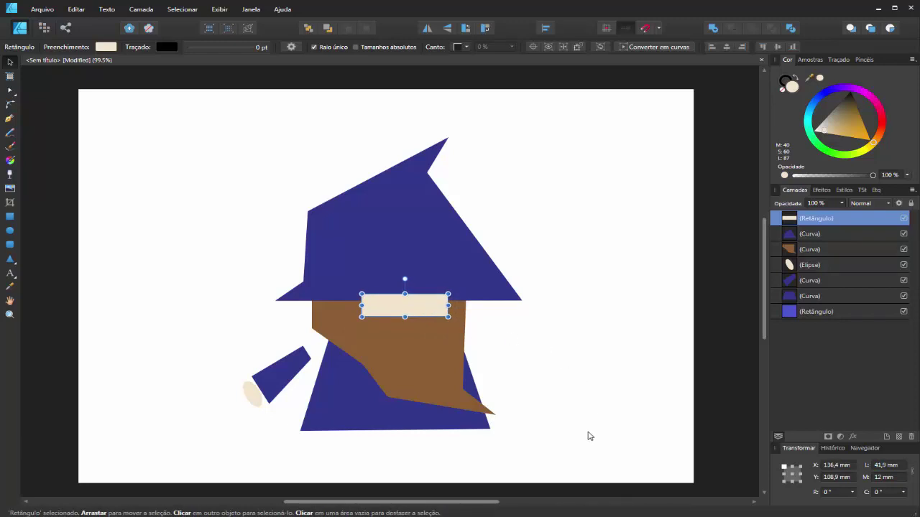
Step: Bring the hat in front of the cream face strip, and nudge the strip slightly toward the beard's right edge
click(460, 283)
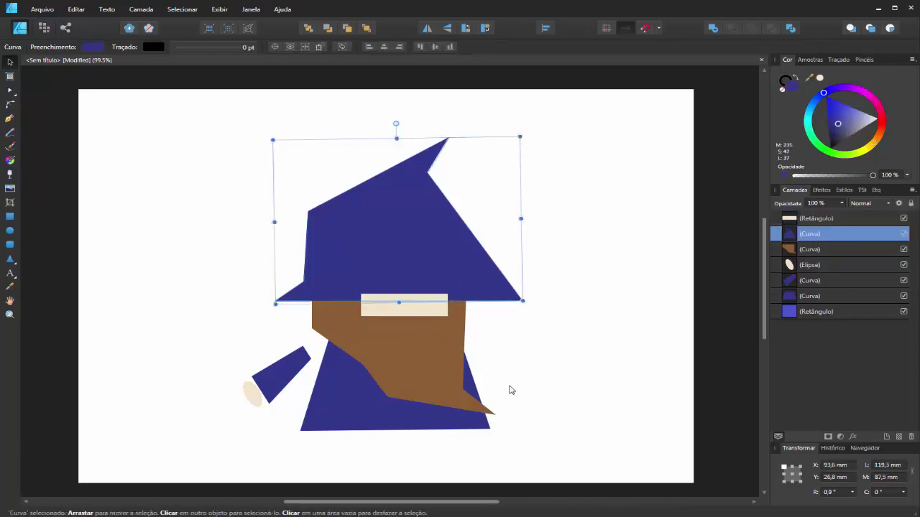
click(368, 27)
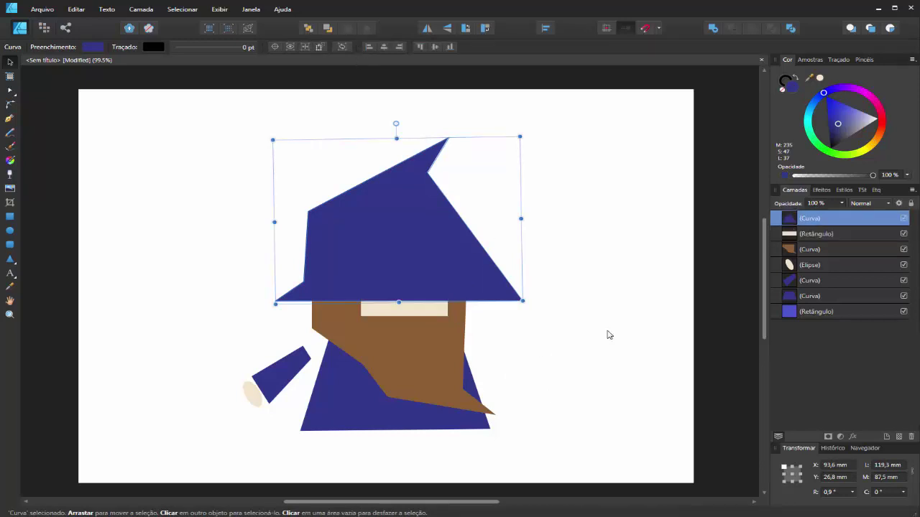
click(607, 334)
click(424, 317)
drag(423, 319, 427, 317)
click(478, 340)
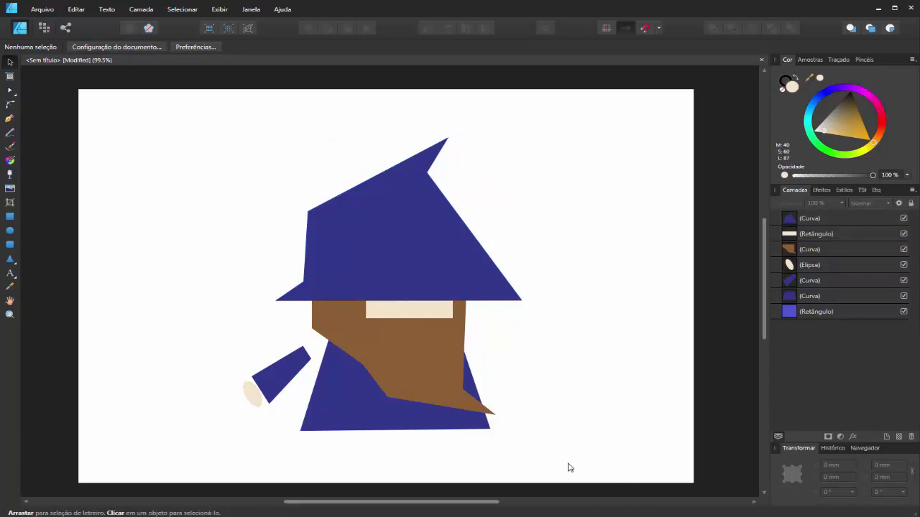
drag(219, 318, 328, 428)
click(333, 474)
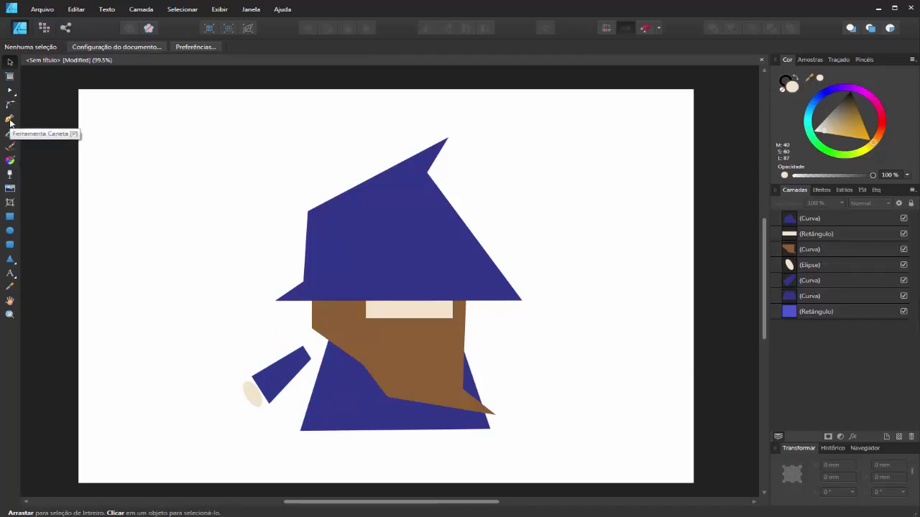
Step: Draw an upright rectangle about 15.7 by 107.3 mm to the character's right and fill it dark brown (hue 40, saturation 100, lightness 18)
click(10, 218)
drag(576, 237, 609, 438)
drag(859, 133, 857, 109)
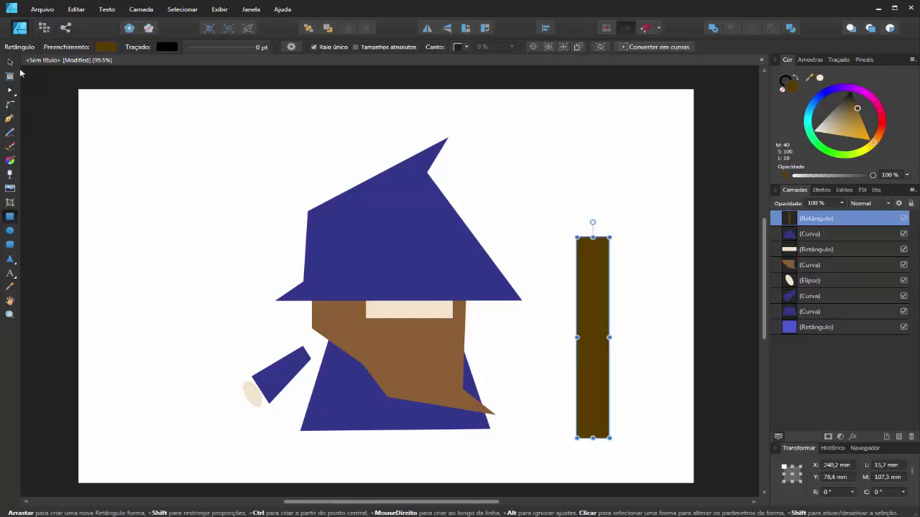
Step: Convert the dark brown upright rectangle to curves and shift it slightly up and to the right
click(654, 48)
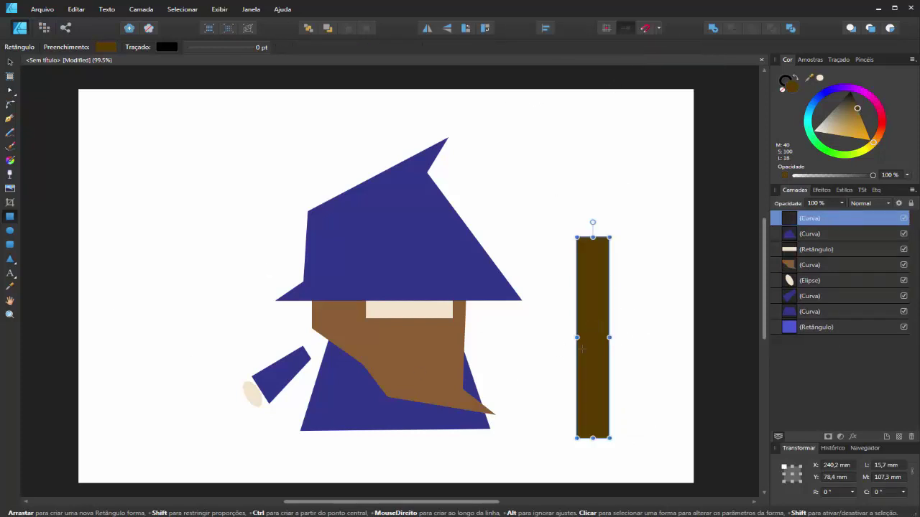
click(10, 63)
mouse_move(599, 299)
mouse_down()
mouse_move(596, 260)
mouse_move(605, 287)
mouse_up()
click(637, 505)
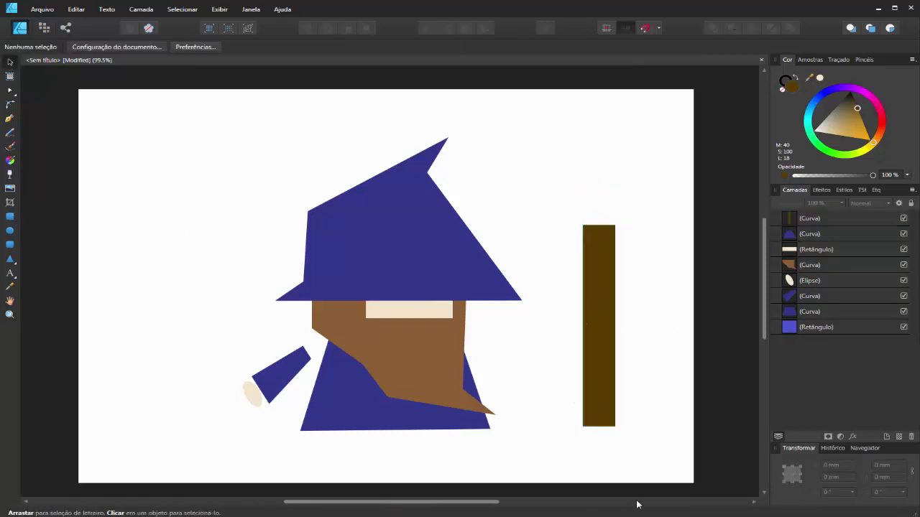
Step: Shift the dark brown staff slightly and taper it toward the base by pulling its lower right corner inward
click(613, 324)
drag(602, 329, 608, 315)
key(a)
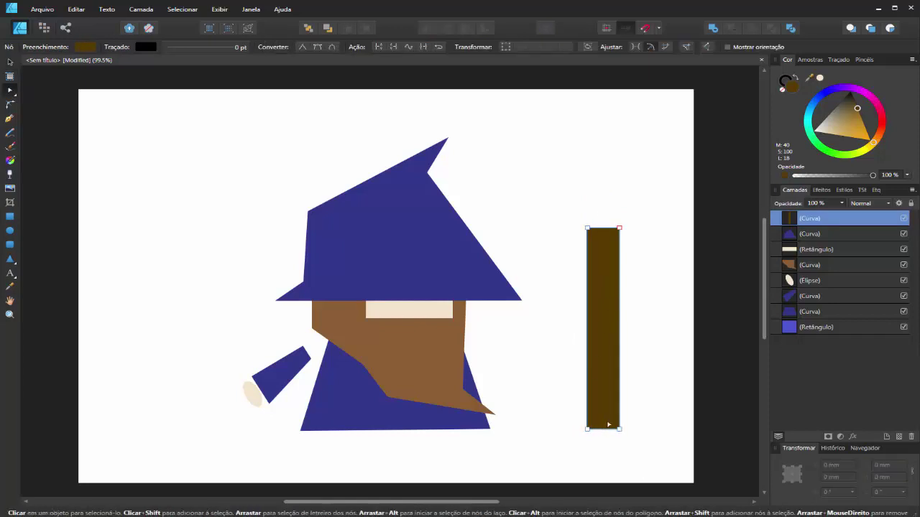
drag(621, 429, 607, 429)
click(604, 291)
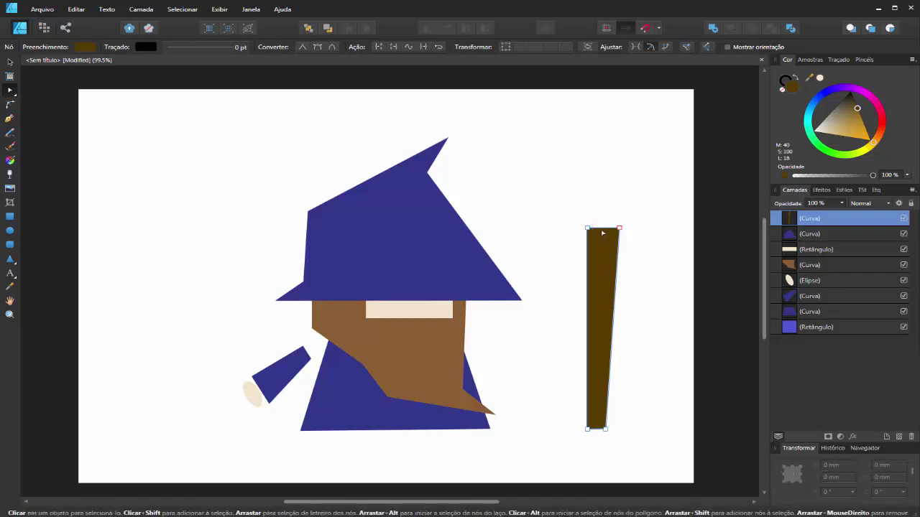
Step: Curve the staff's top edge slightly downward and bend its left edge inward at two points for an irregular wooden outline
drag(602, 232, 606, 235)
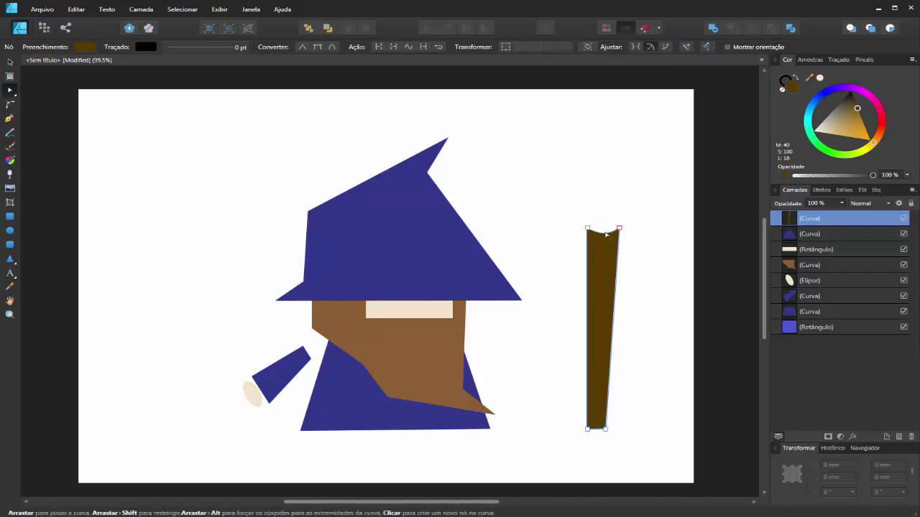
click(587, 293)
mouse_move(587, 292)
mouse_down()
mouse_move(593, 281)
mouse_move(584, 259)
mouse_move(591, 295)
mouse_up()
drag(591, 348, 594, 359)
click(627, 371)
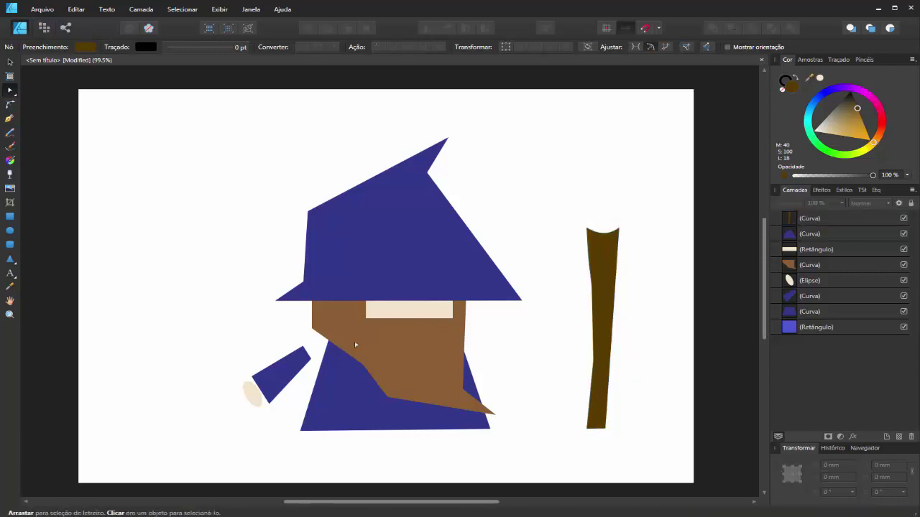
Step: Move the staff closer to the hat's brim
click(10, 63)
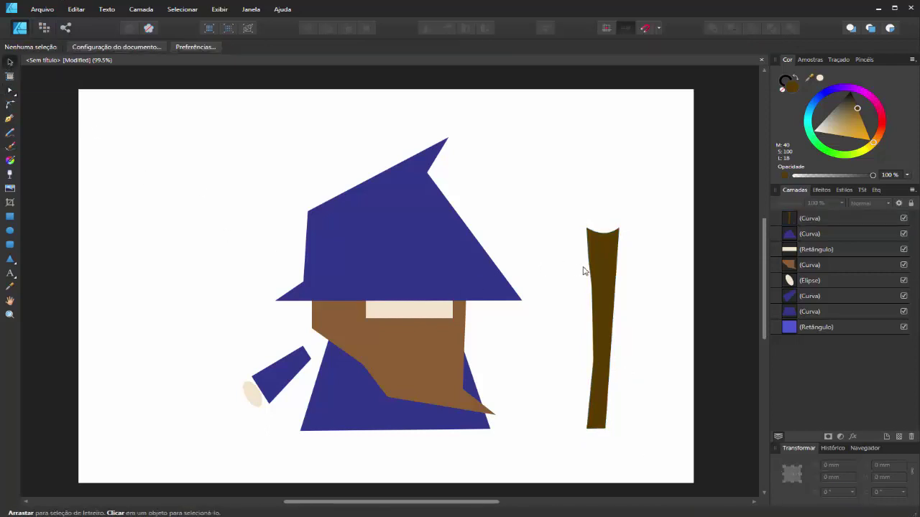
click(600, 285)
drag(565, 295, 569, 304)
key(Escape)
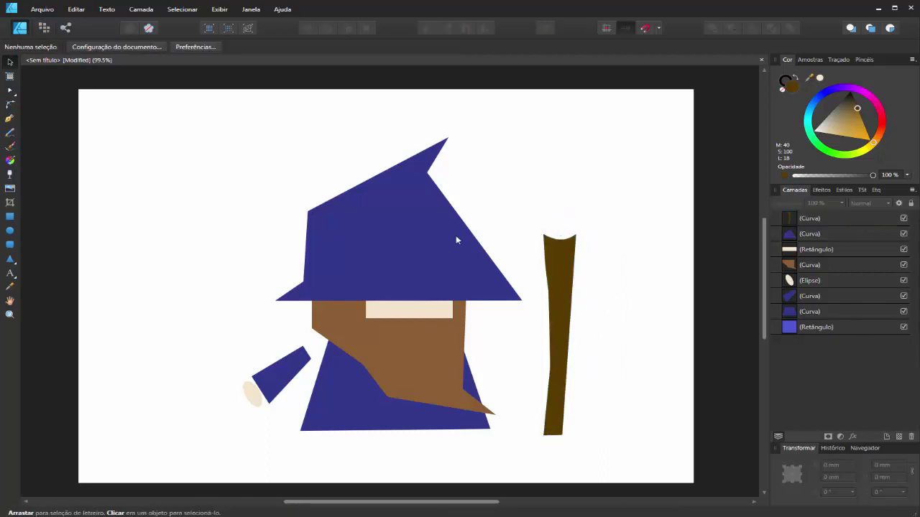
click(8, 217)
click(11, 63)
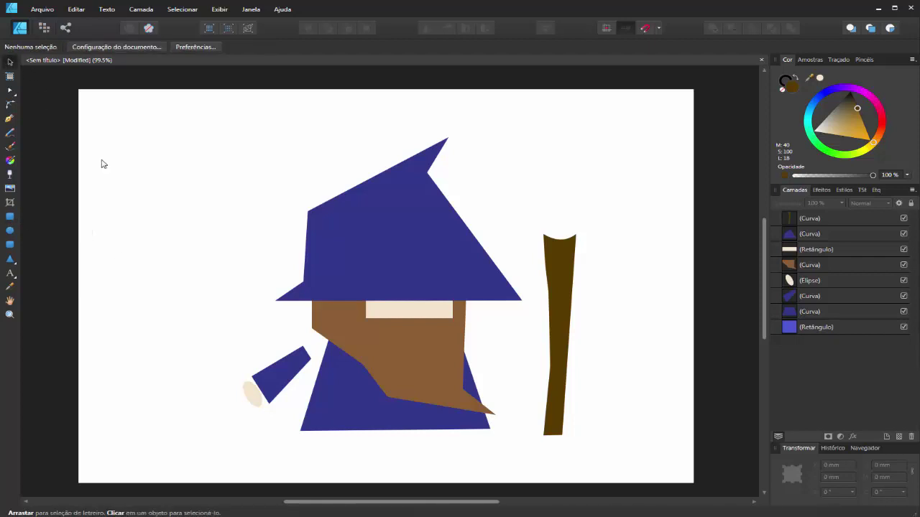
Step: Reposition the staff beside the hat at about X 234.1 mm, Y 73.1 mm, with a duplicate stacked exactly on it
click(558, 301)
click(598, 345)
drag(564, 309, 586, 284)
click(622, 328)
click(623, 299)
click(597, 285)
click(706, 313)
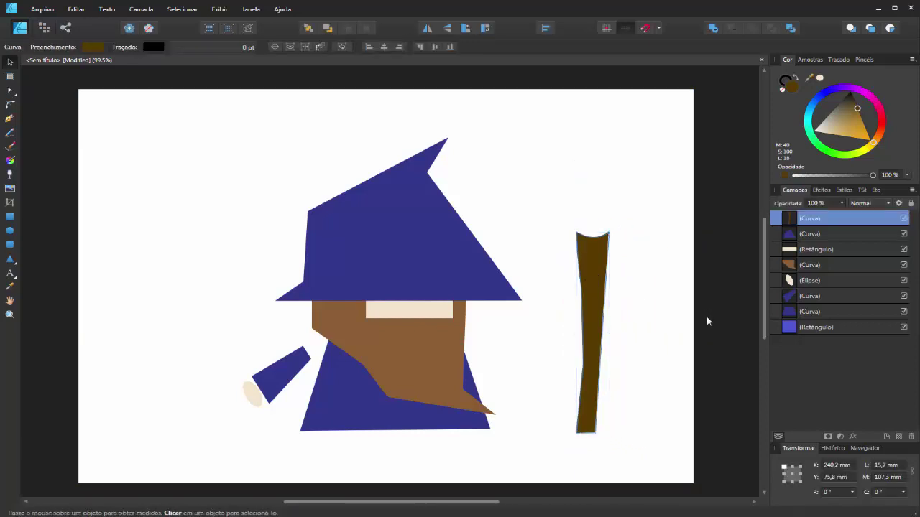
drag(594, 273, 595, 271)
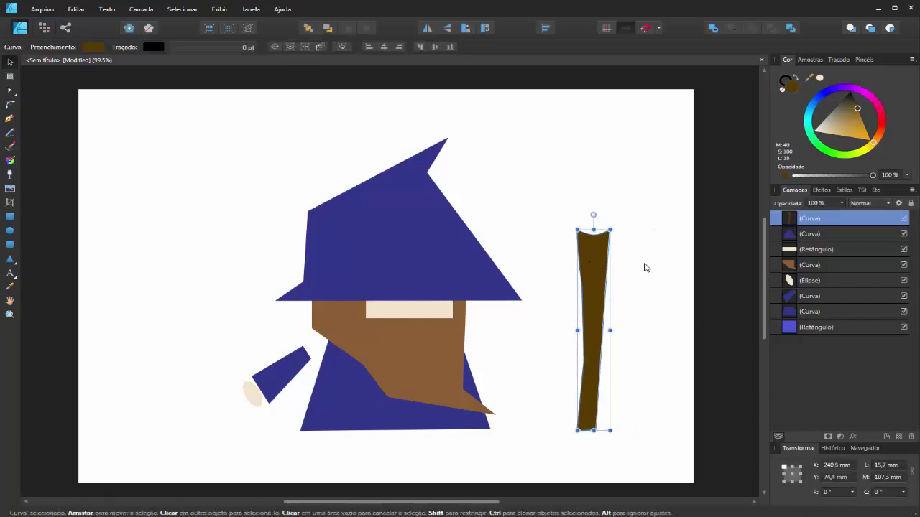
click(644, 268)
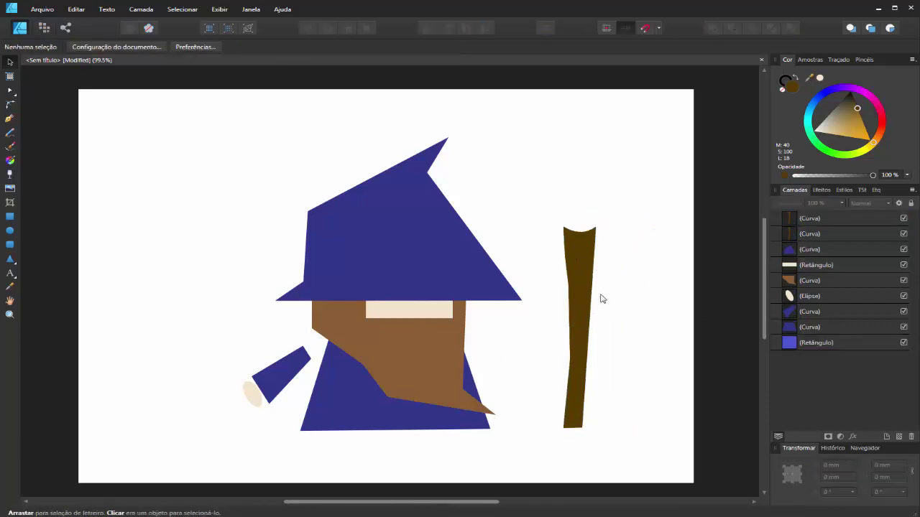
click(593, 268)
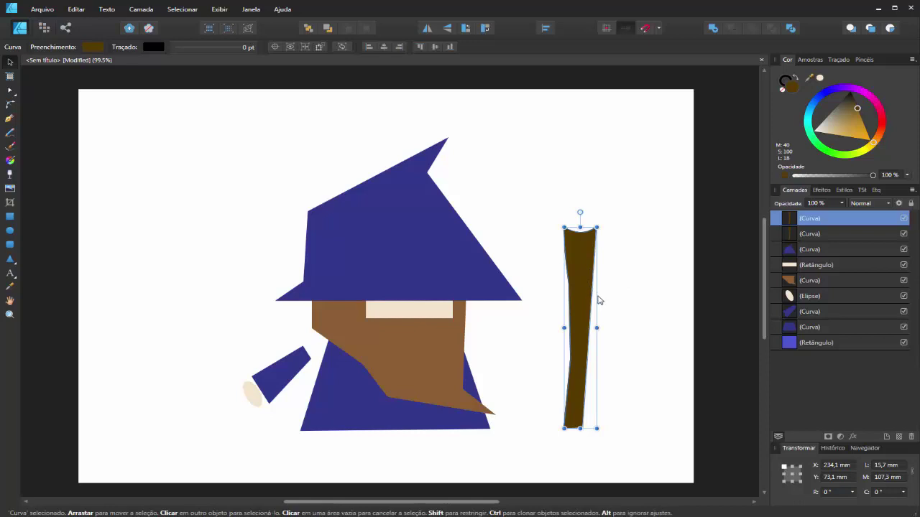
Step: Make a copy of the staff shortened to about 21.9 mm and place it upside down on top of the staff as its head
drag(592, 294, 650, 285)
mouse_move(647, 424)
mouse_down()
mouse_move(646, 247)
mouse_move(645, 270)
mouse_up()
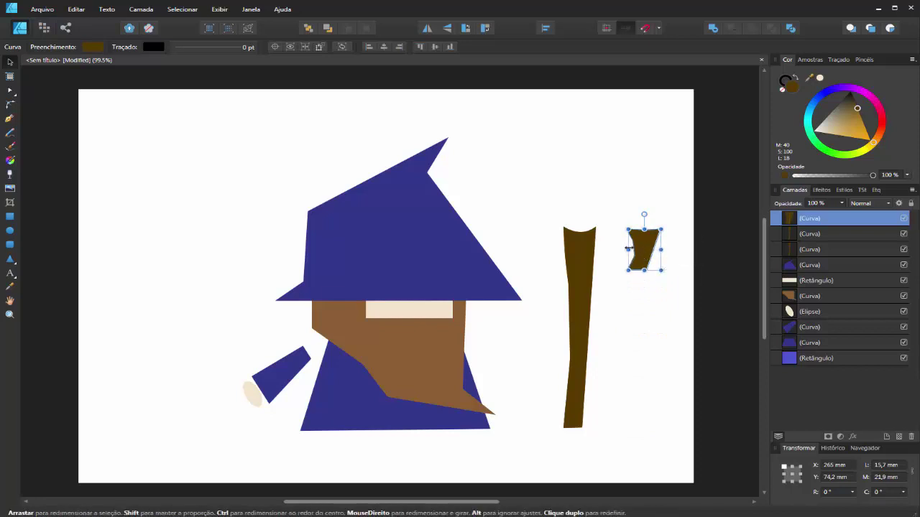
drag(644, 214, 641, 295)
drag(650, 258, 586, 233)
Step: Reshape the staff head into a rounded, knobbly form by moving its corner nodes and bulging its side and top edges outward
key(a)
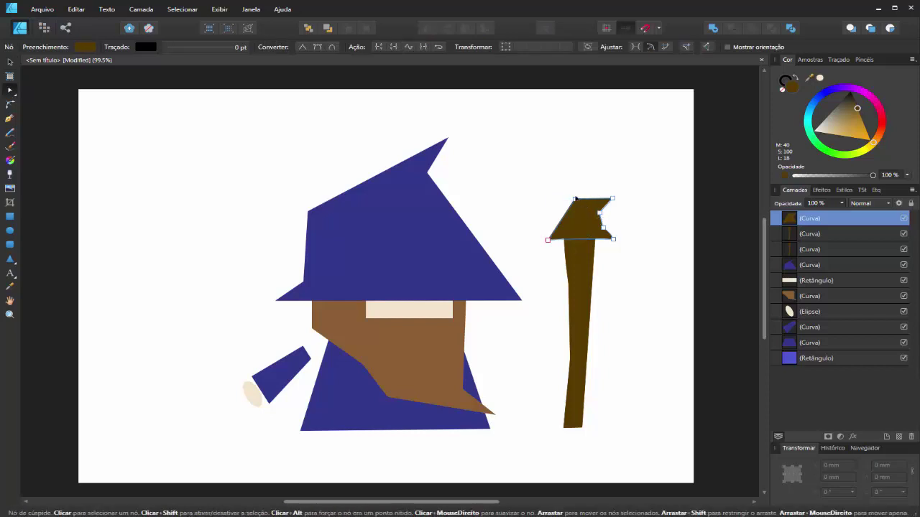
drag(575, 199, 605, 252)
drag(551, 215, 585, 190)
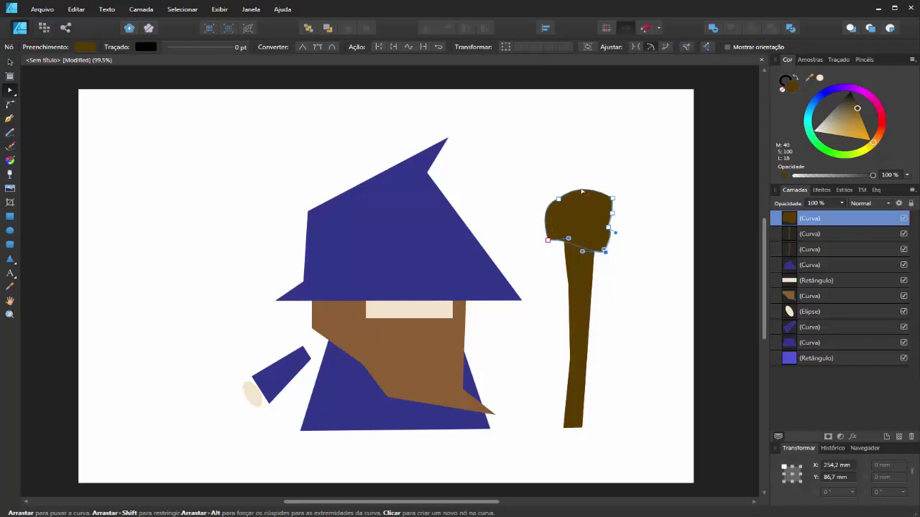
click(10, 63)
click(95, 150)
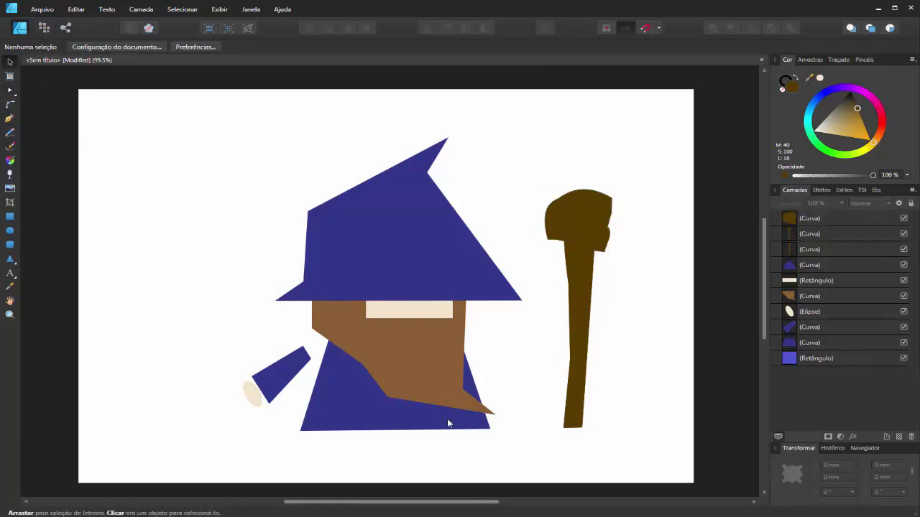
Step: Arch the staff head's lower edge upward where it meets the shaft
double_click(587, 226)
mouse_move(570, 246)
mouse_down()
mouse_move(571, 253)
mouse_move(585, 238)
mouse_up()
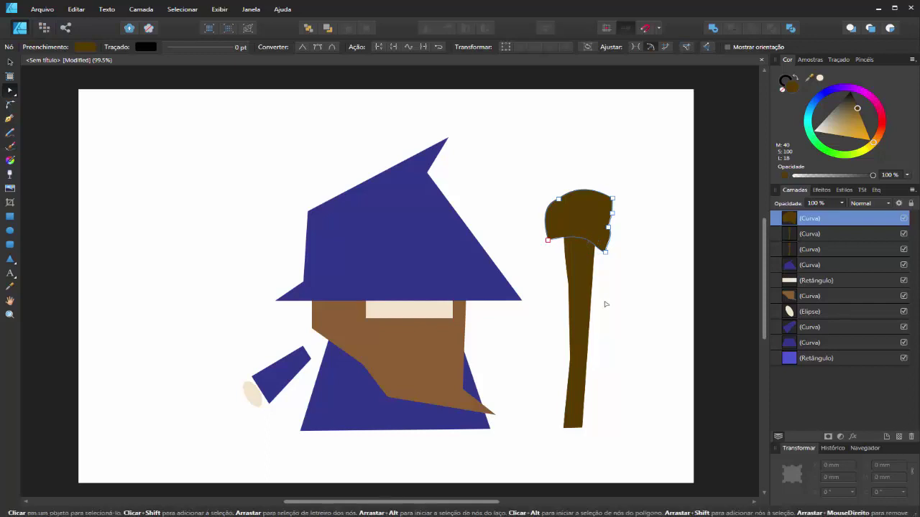
click(610, 425)
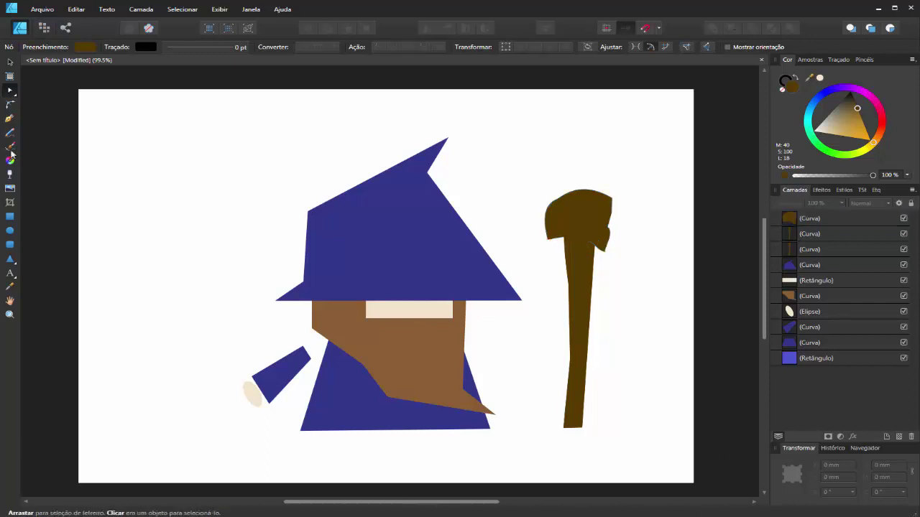
click(10, 63)
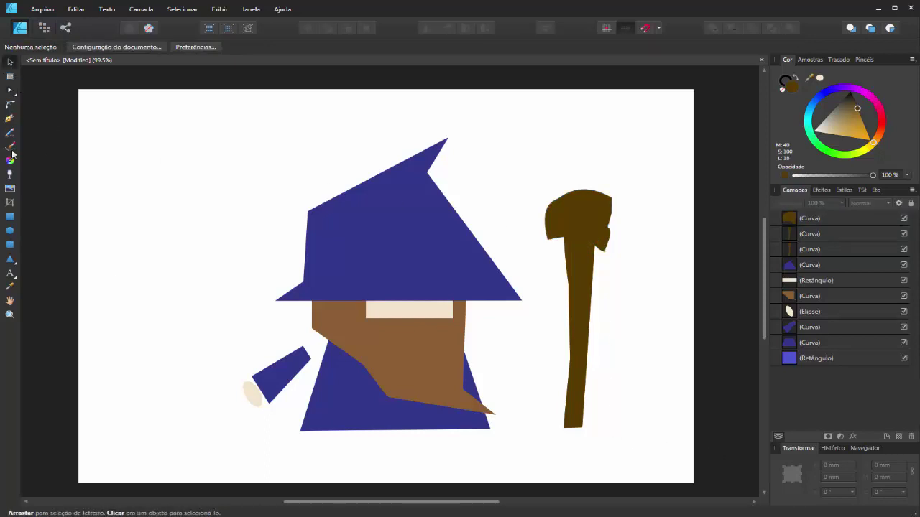
Step: Duplicate the staff head as an inner recess about 20.7 by 20.4 mm, filled very dark brown (hue 40, saturation 100, lightness 7)
click(580, 229)
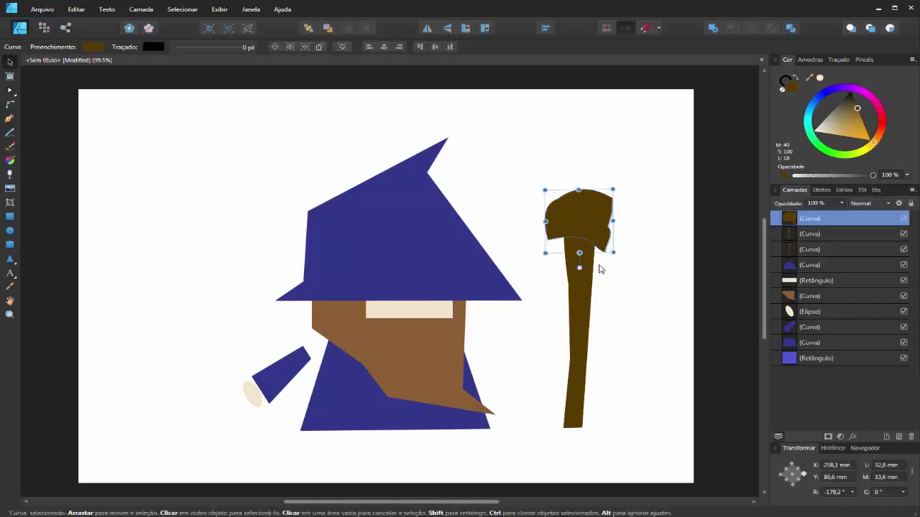
key(ctrl+j)
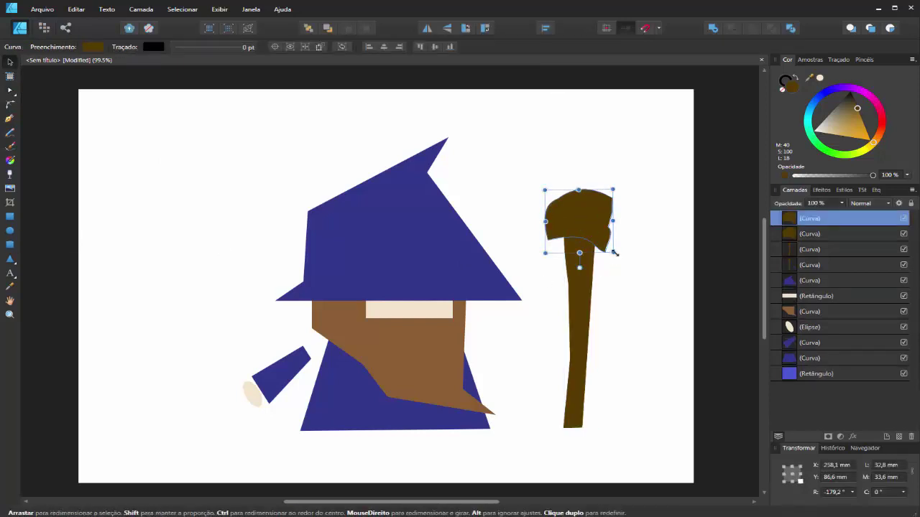
drag(615, 253, 588, 221)
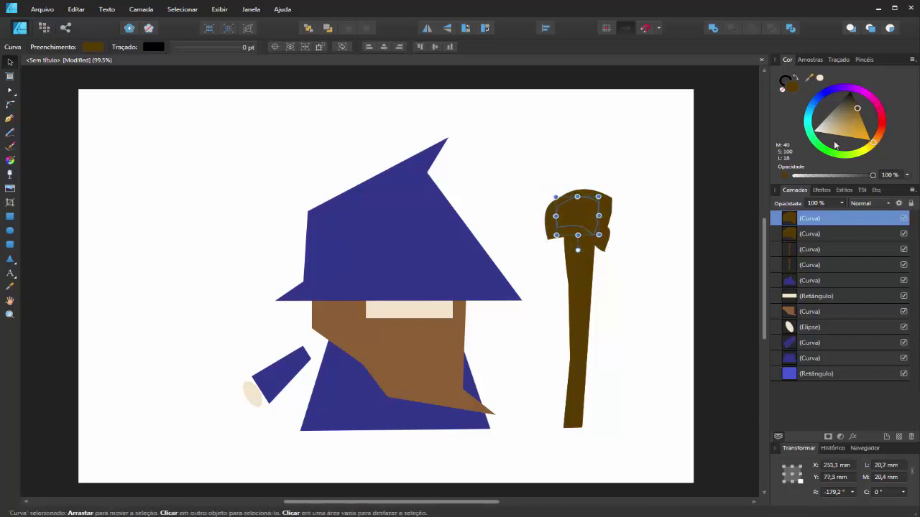
mouse_move(857, 112)
mouse_down()
mouse_move(852, 104)
mouse_move(866, 93)
mouse_up()
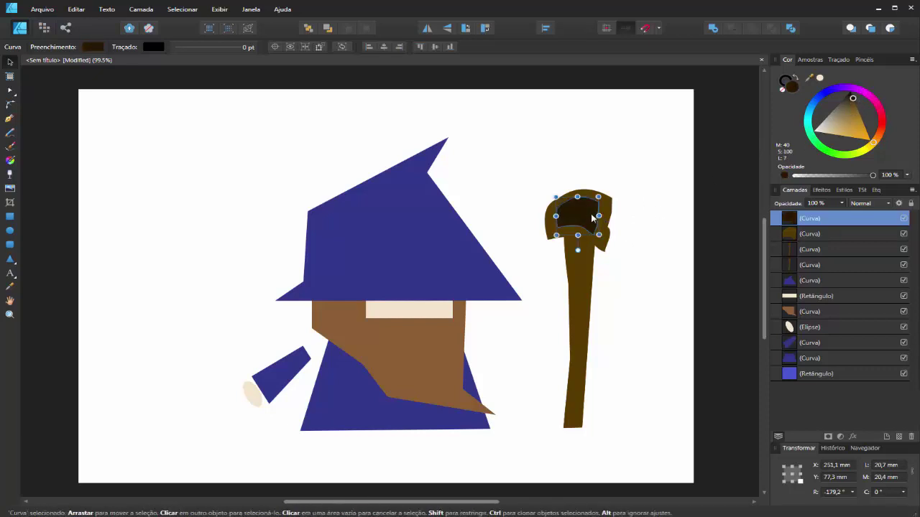
click(672, 317)
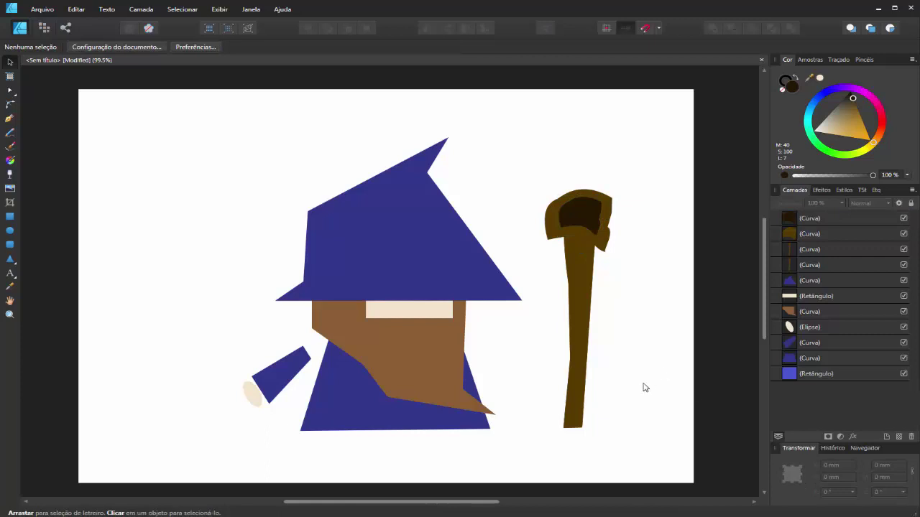
Step: Draw an ellipse about 14.1 by 13.6 mm inside the staff head's recess and fill it yellow (hue 58, saturation 100, lightness 50)
click(10, 231)
mouse_move(220, 151)
mouse_down()
mouse_move(261, 195)
mouse_move(268, 194)
mouse_move(250, 177)
mouse_move(581, 212)
mouse_up()
key(v)
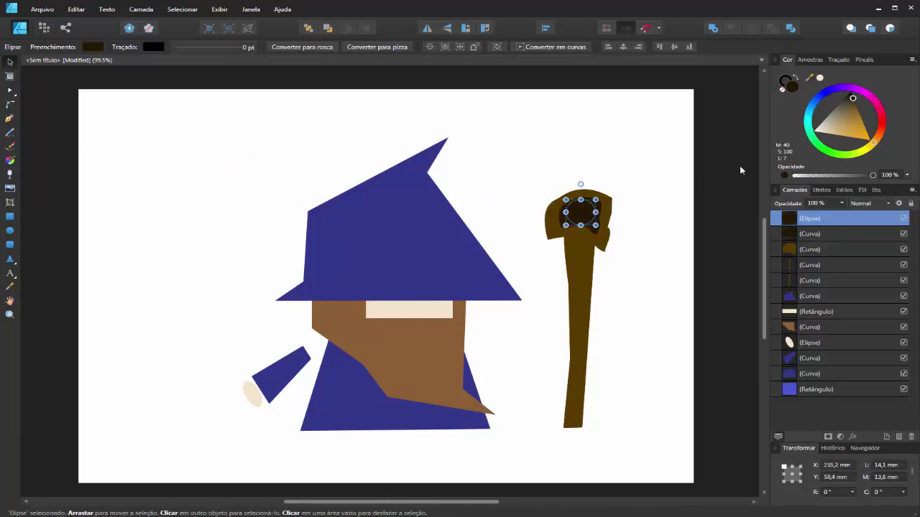
drag(845, 128, 861, 150)
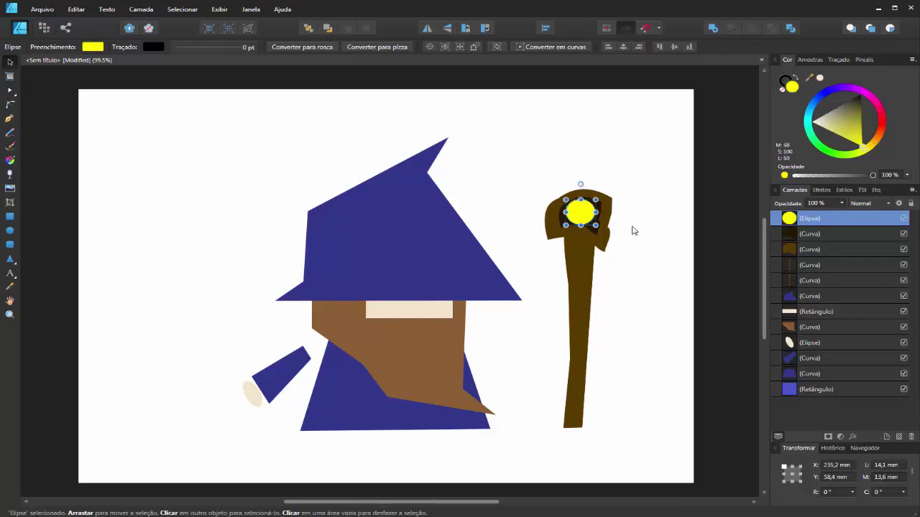
Step: Flatten the yellow ellipse to about 13.2 by 9.9 mm and centre it in the dark recess
scroll(601, 208, up, 1)
scroll(602, 207, up, 3)
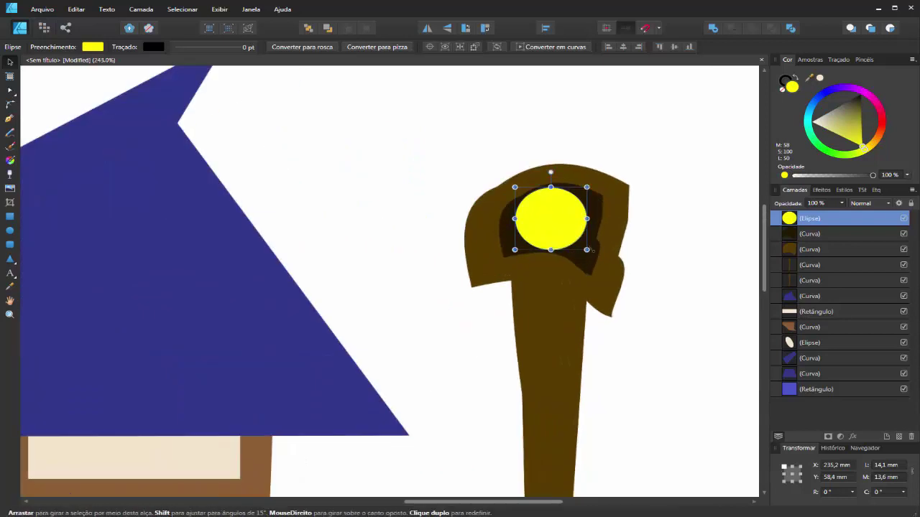
drag(569, 222, 573, 233)
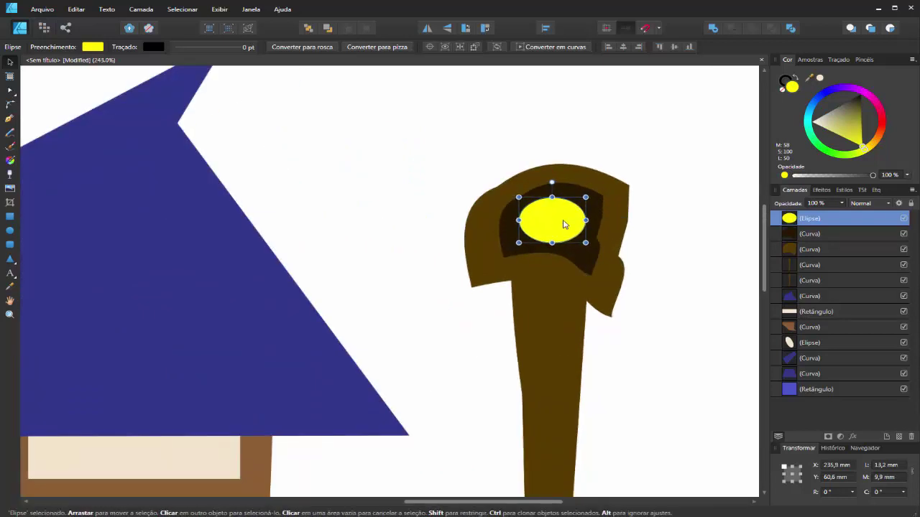
click(550, 160)
scroll(550, 160, down, 6)
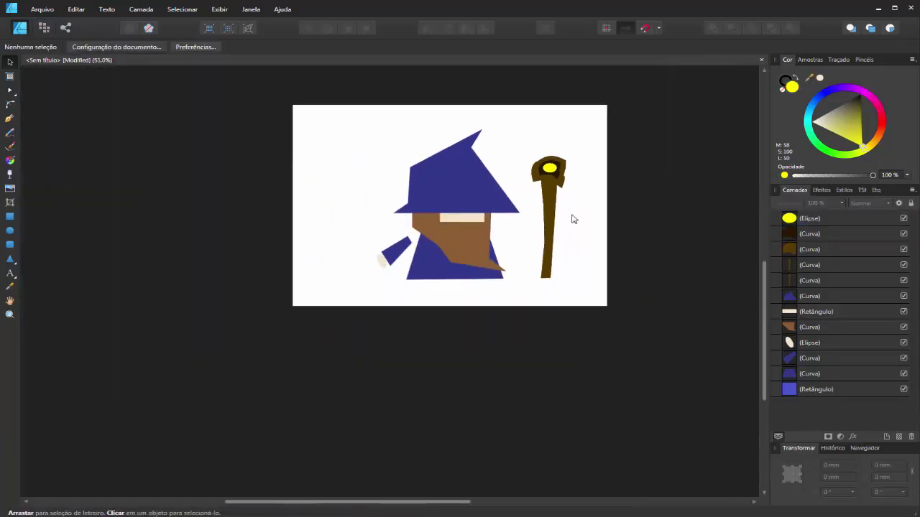
Step: Enlarge the dark recess around the yellow ellipse so it fills more of the staff head
scroll(569, 212, up, 3)
click(548, 191)
drag(553, 189, 568, 183)
click(602, 214)
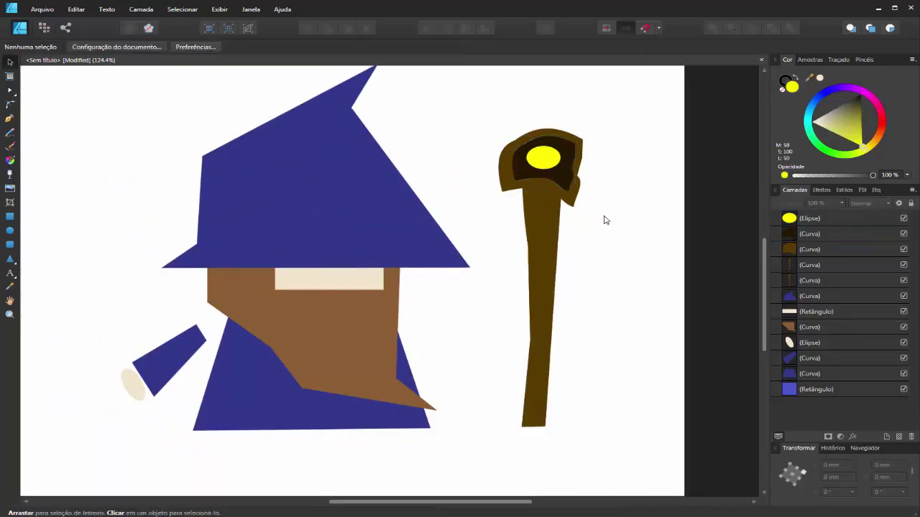
Step: Examine the wizard and staff composition across the whole page
scroll(536, 155, down, 4)
scroll(512, 185, up, 2)
scroll(513, 179, down, 2)
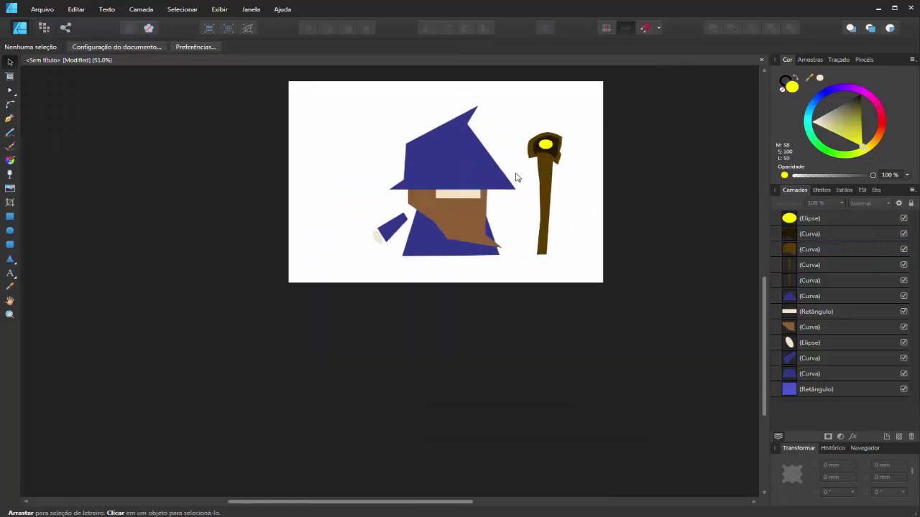
scroll(513, 170, up, 1)
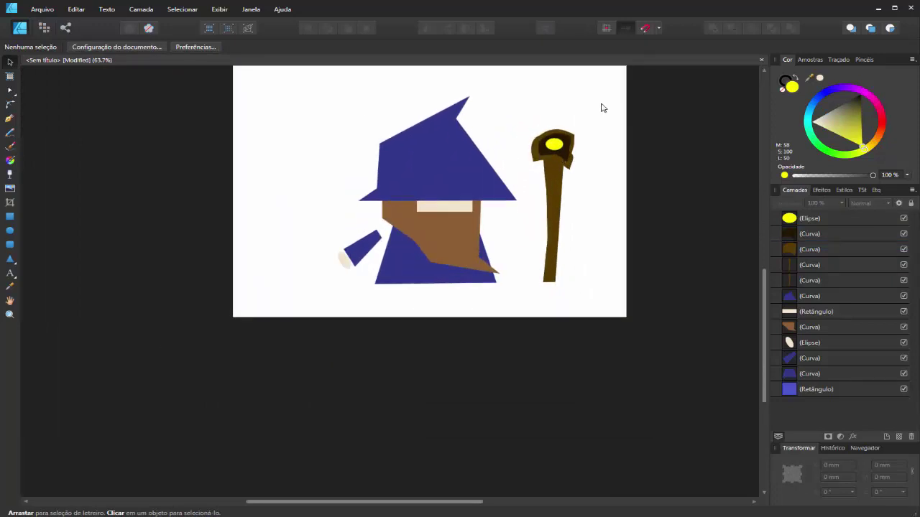
scroll(594, 115, up, 1)
scroll(479, 122, up, 2)
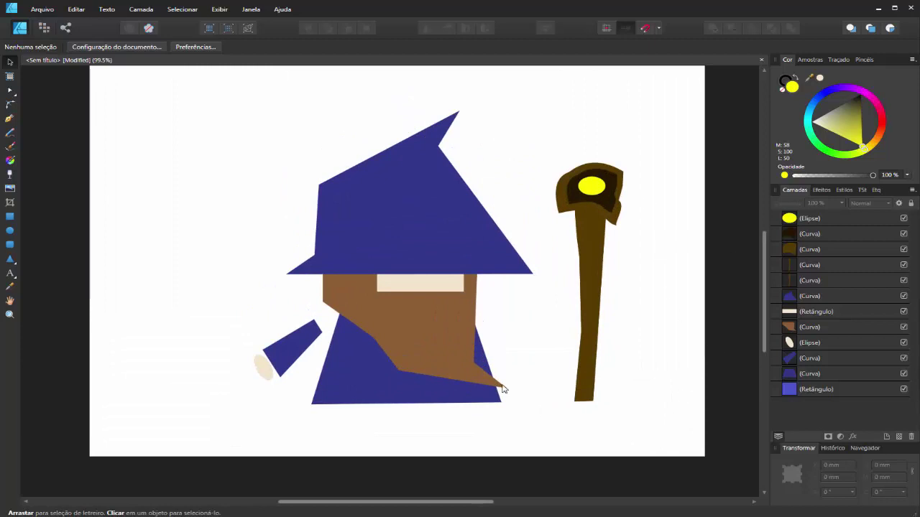
scroll(469, 164, down, 2)
scroll(452, 170, up, 2)
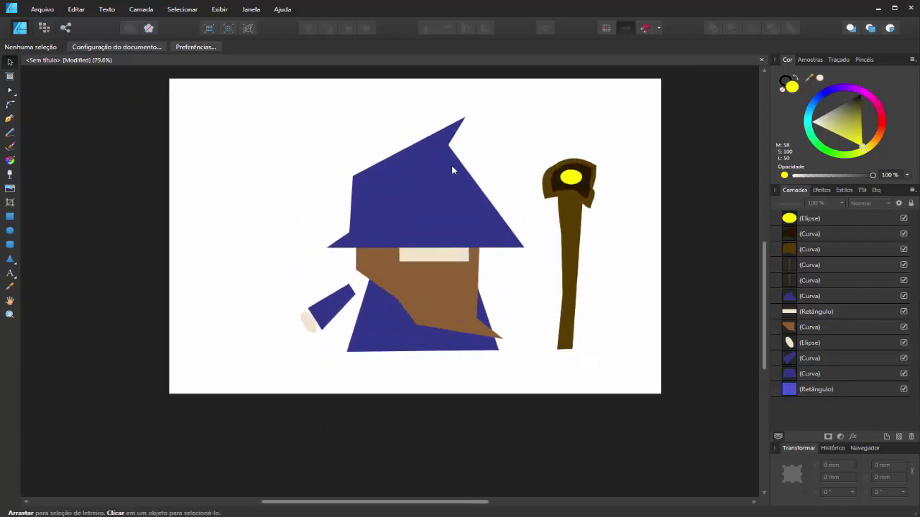
scroll(661, 281, up, 1)
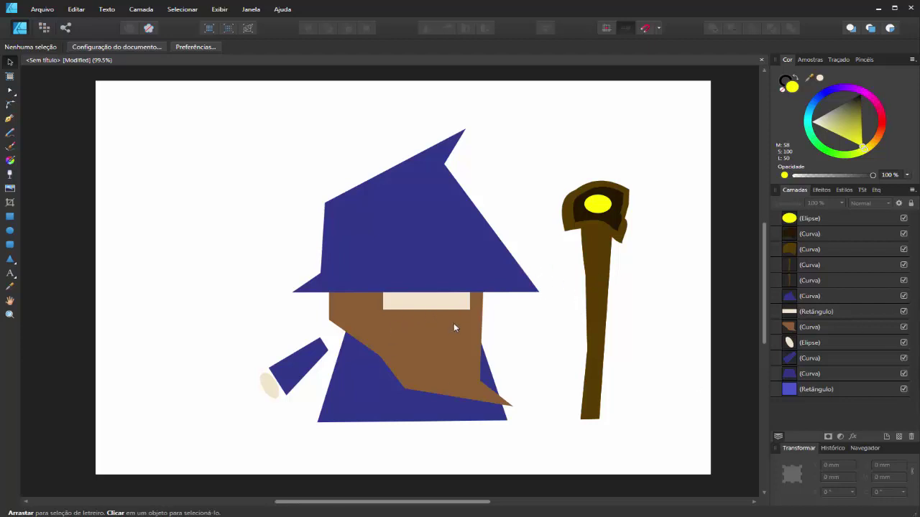
Step: Curve the hat's long upper-left edge outward and the shorter edge above the brim slightly inward
double_click(414, 216)
drag(390, 171, 370, 151)
drag(324, 239, 332, 238)
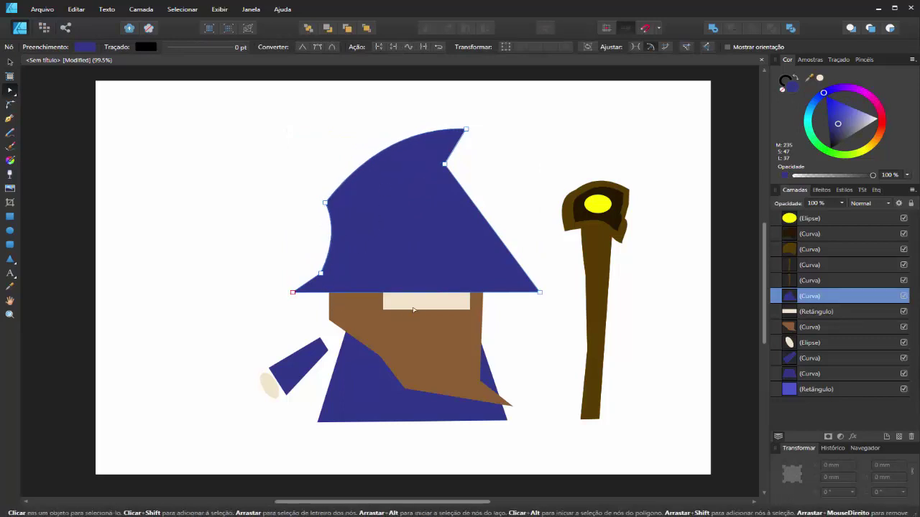
Step: Bow the hat's lower brim edge slightly downward and its long right edge outward
drag(425, 298, 430, 303)
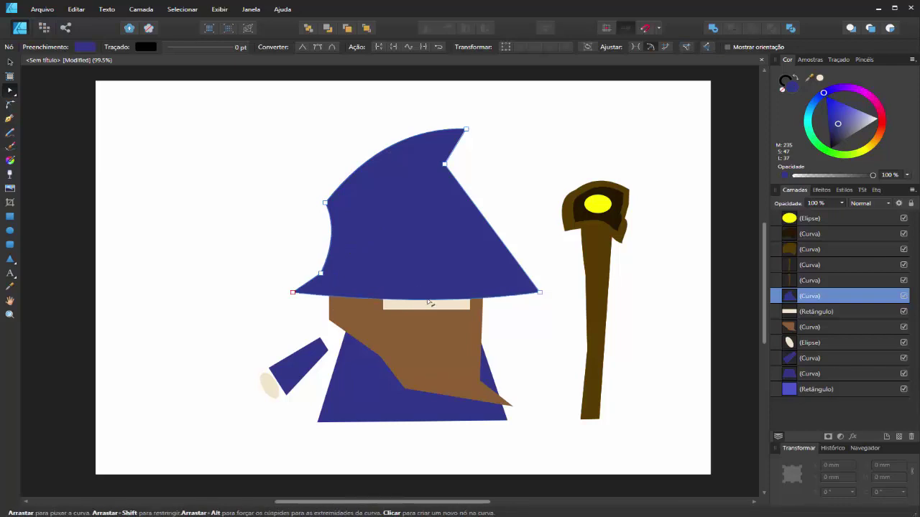
drag(495, 232, 499, 223)
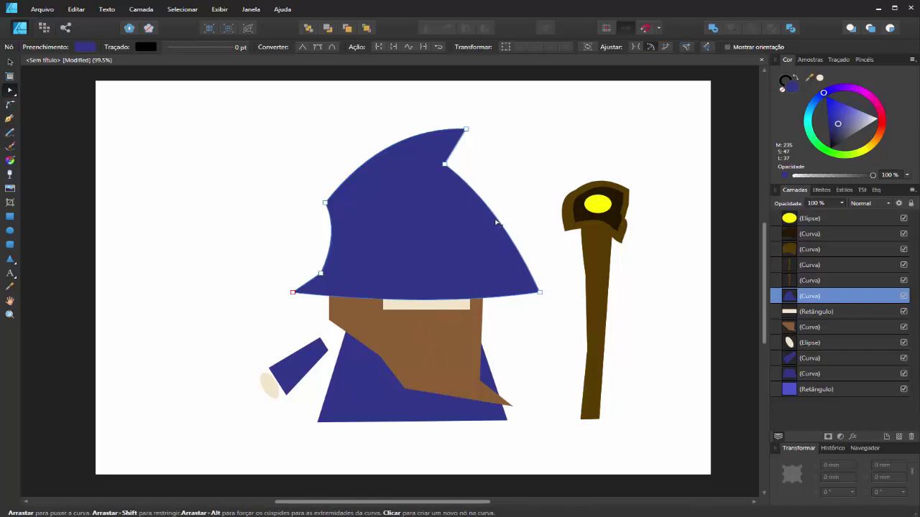
click(554, 390)
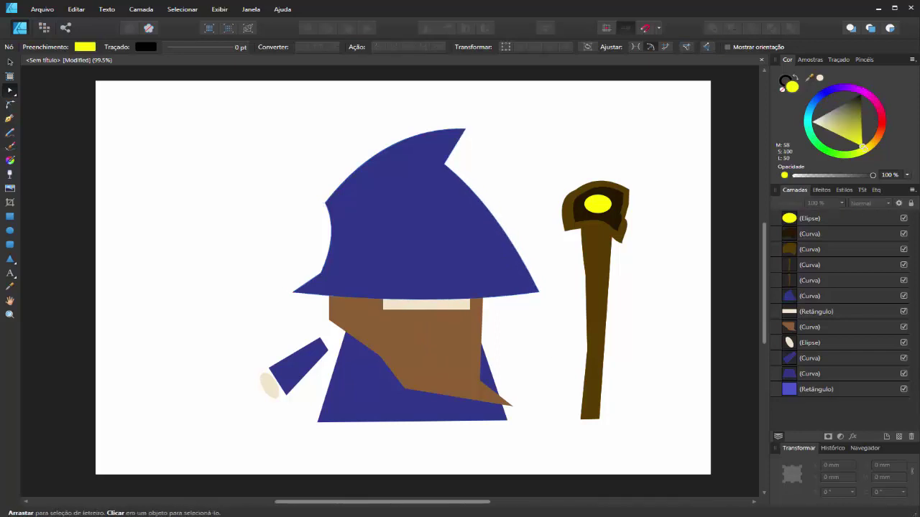
Step: Round the hat's left-side corner and the notch below its tip, giving the notch a radius of about 6.6 mm
click(383, 231)
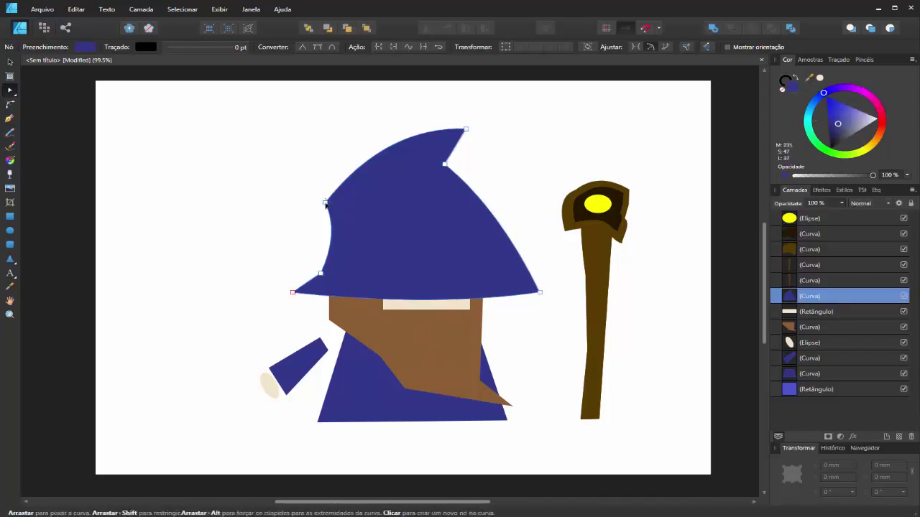
click(11, 105)
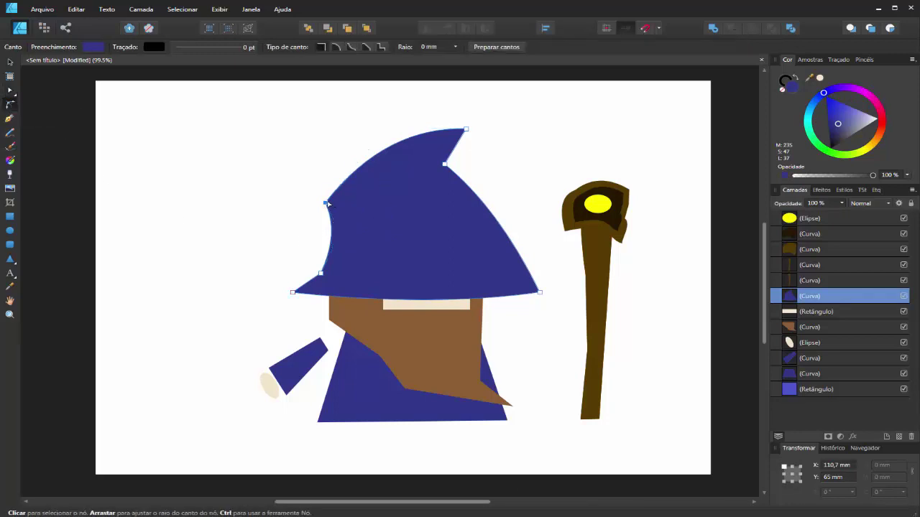
drag(333, 206, 374, 221)
key(ctrl+d)
click(460, 246)
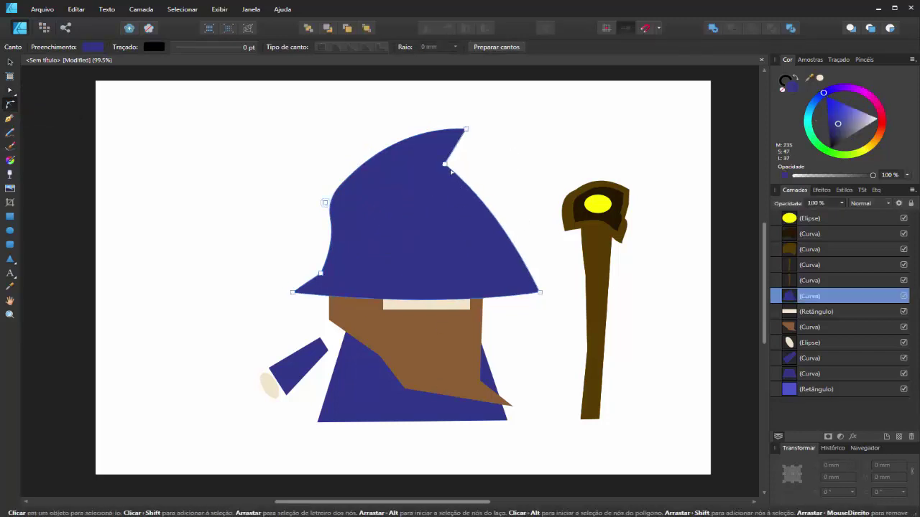
click(444, 165)
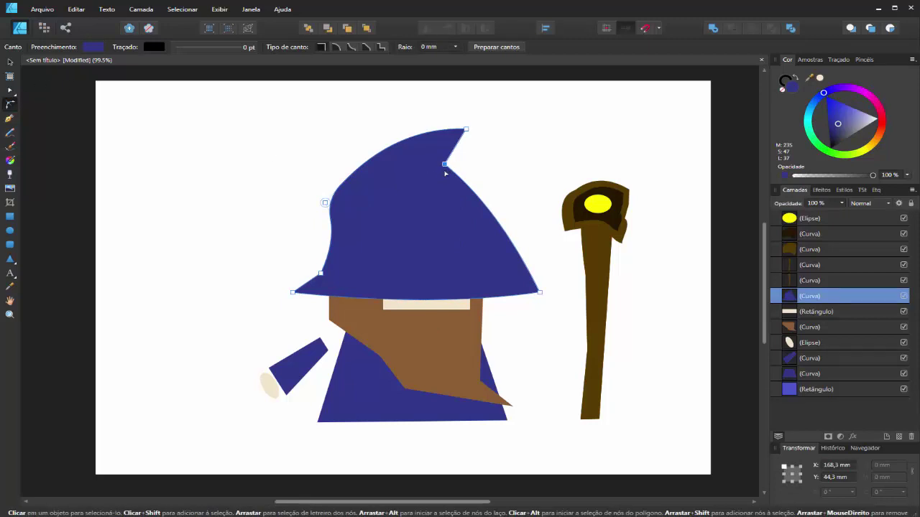
drag(444, 164, 464, 164)
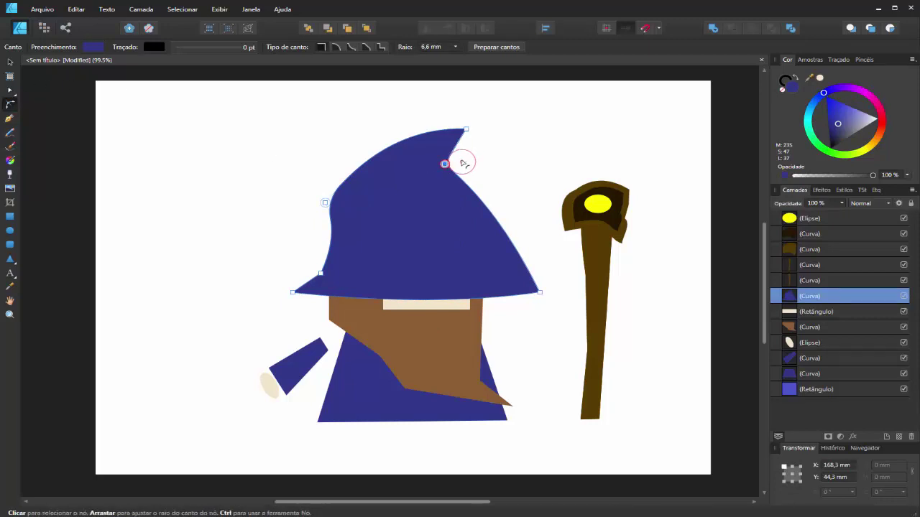
click(565, 254)
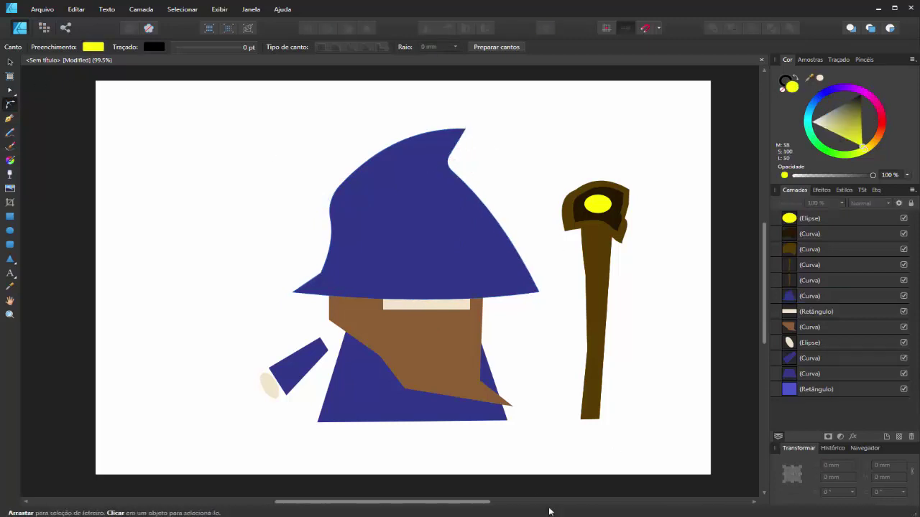
Step: Draw a closed four-sided shape about 118.5 by 24 mm beneath the hat, from both brim tips to the robe's shoulders
click(10, 62)
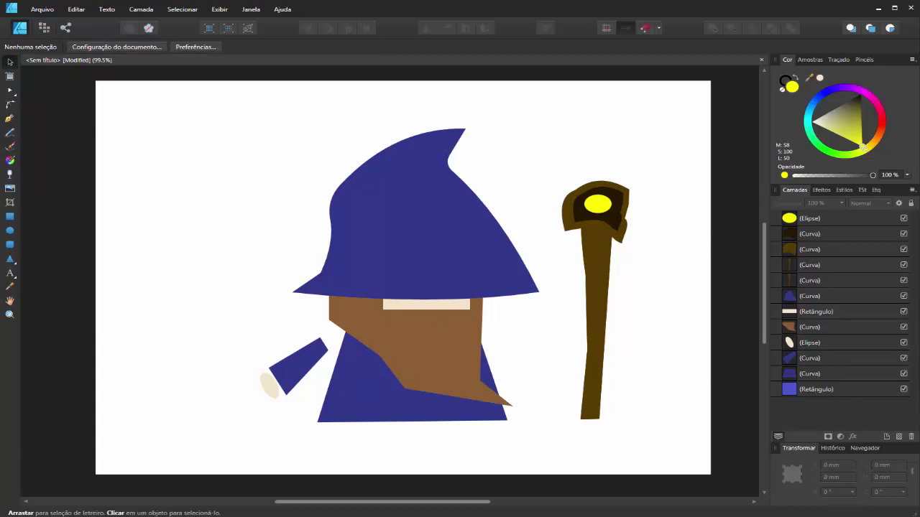
click(9, 120)
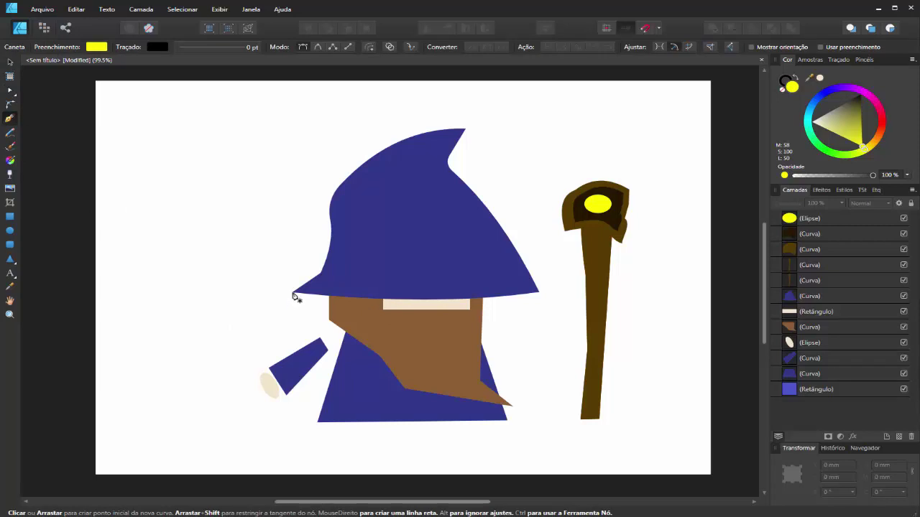
click(293, 292)
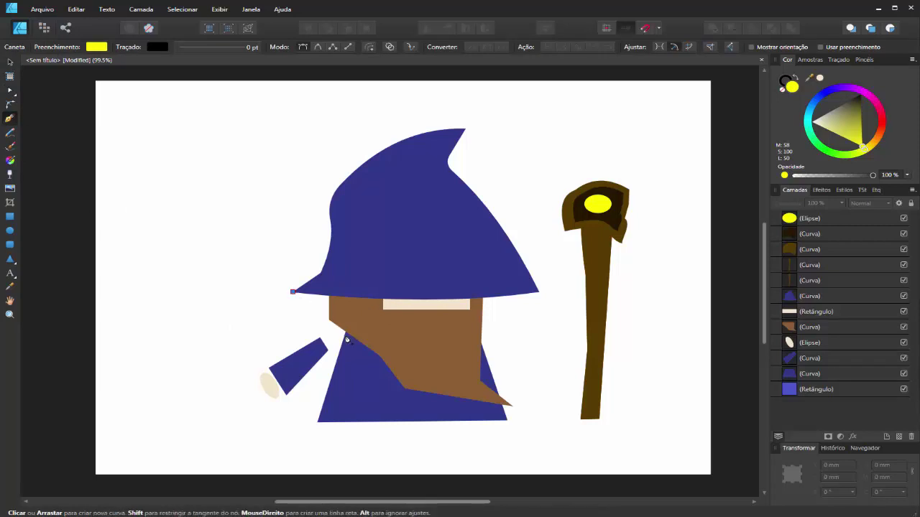
click(345, 336)
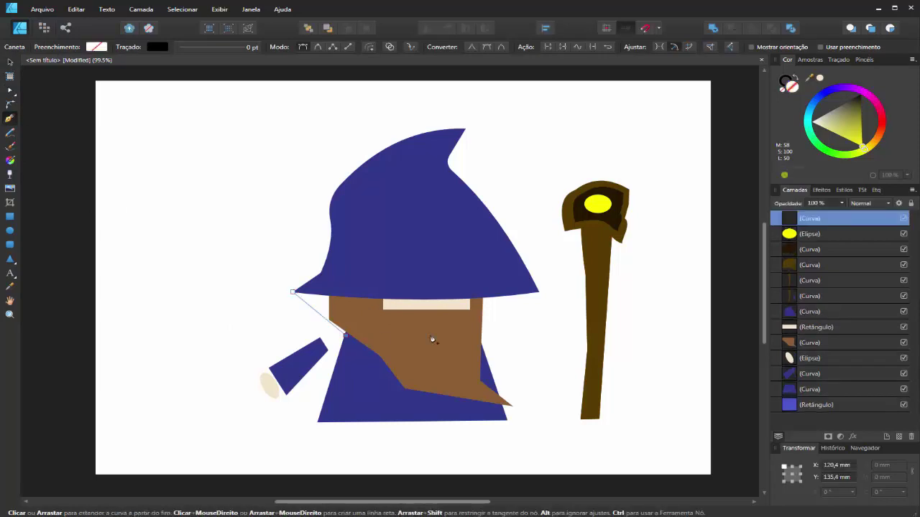
click(483, 331)
click(539, 291)
click(294, 291)
click(10, 63)
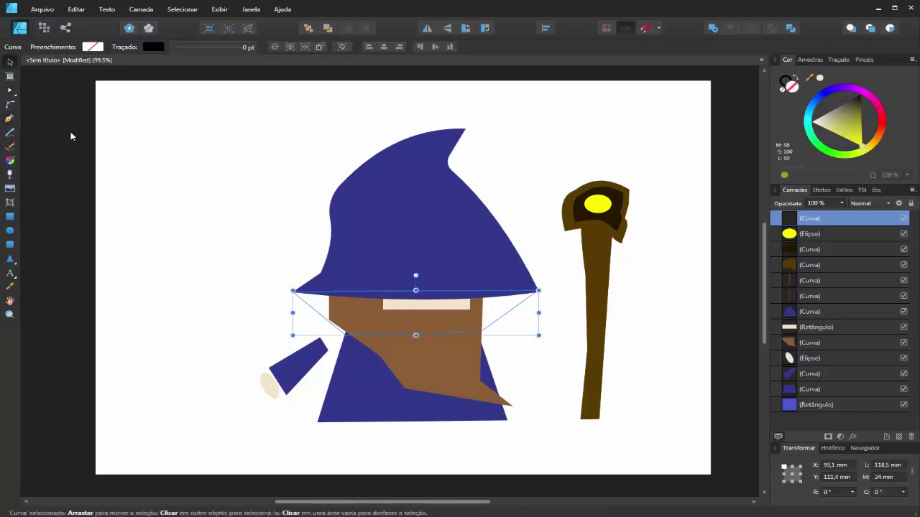
Step: Fill the four-sided under-brim shape with black and send it behind all other shapes
drag(863, 144, 859, 94)
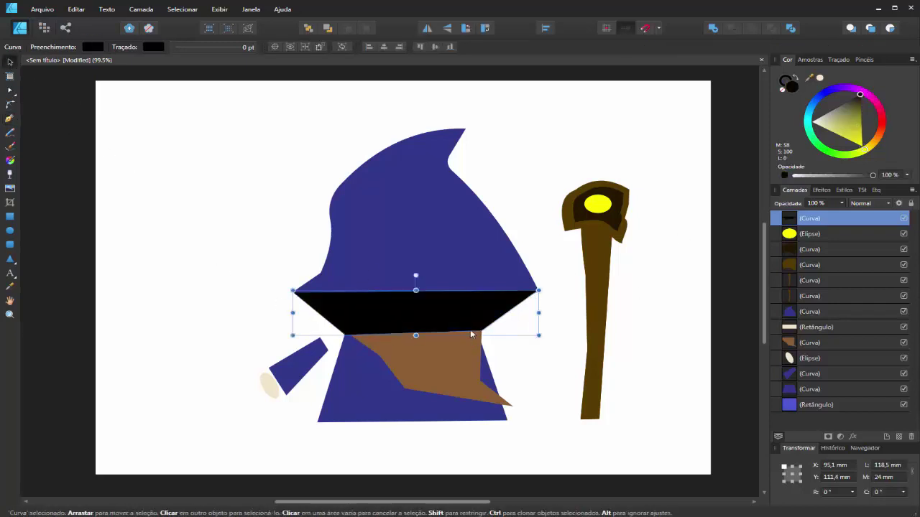
click(308, 27)
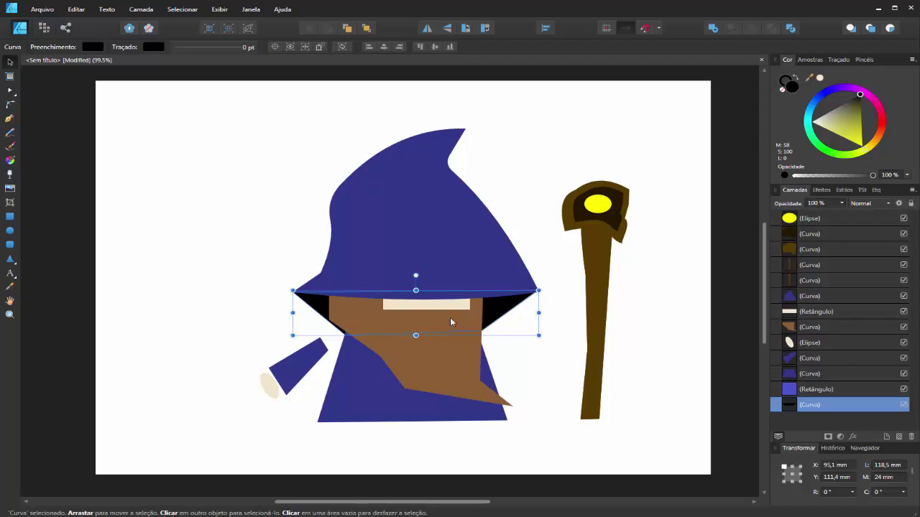
click(542, 375)
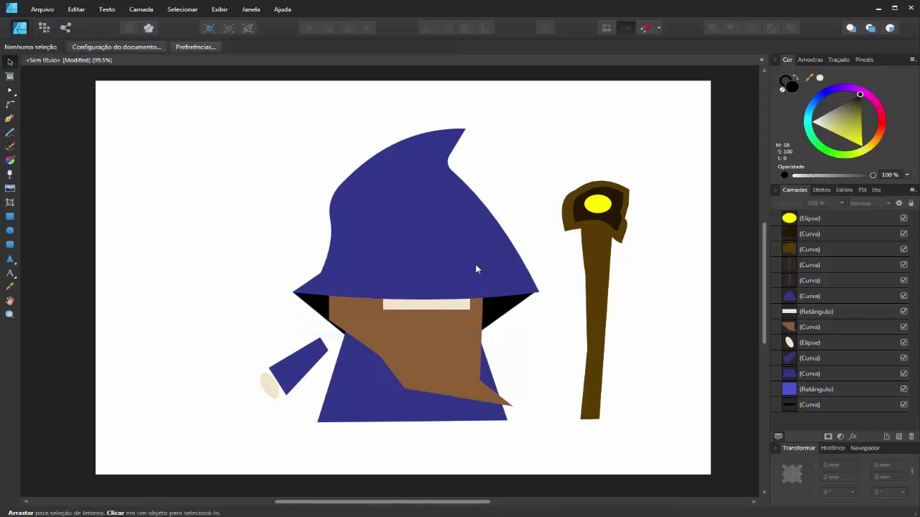
Step: Bow both slanted side edges of the black under-brim shape slightly outward
click(509, 310)
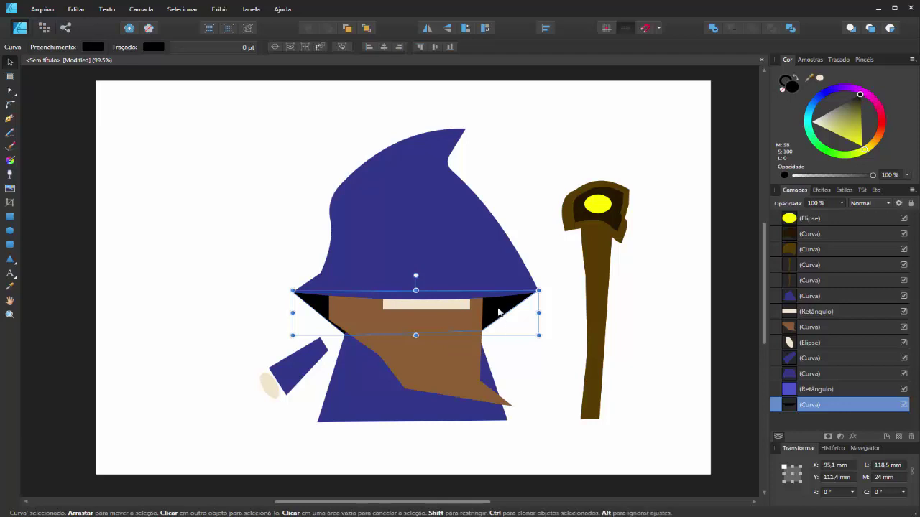
key(a)
drag(509, 314, 507, 322)
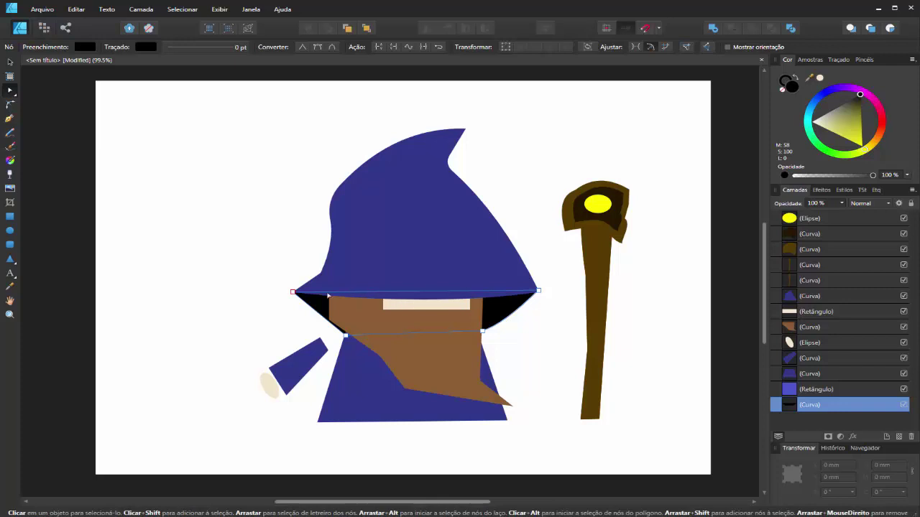
drag(313, 310, 311, 311)
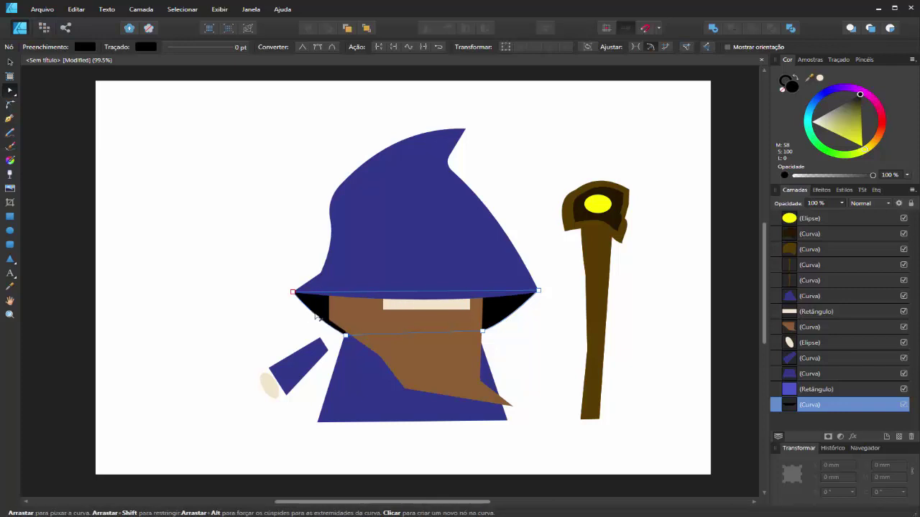
click(9, 64)
click(96, 106)
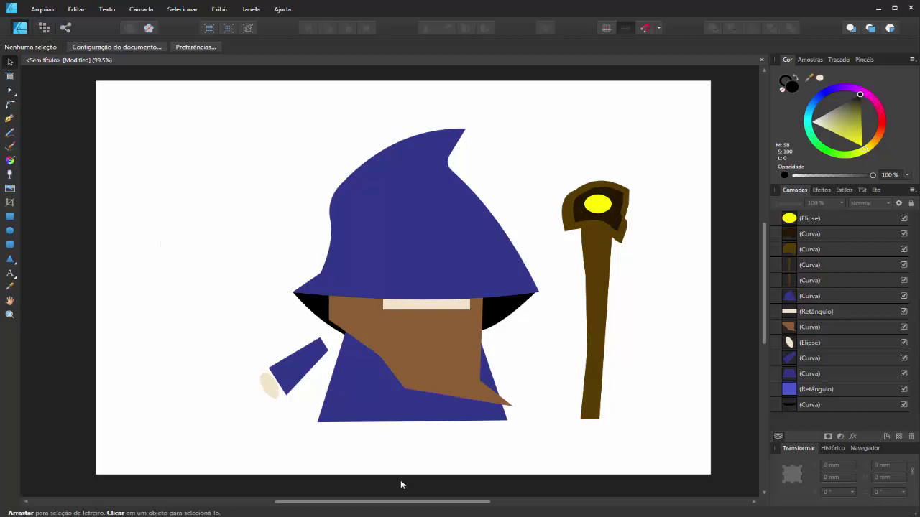
Step: Curve the robe's hem downward and pull its right edge inward beside the beard
click(356, 400)
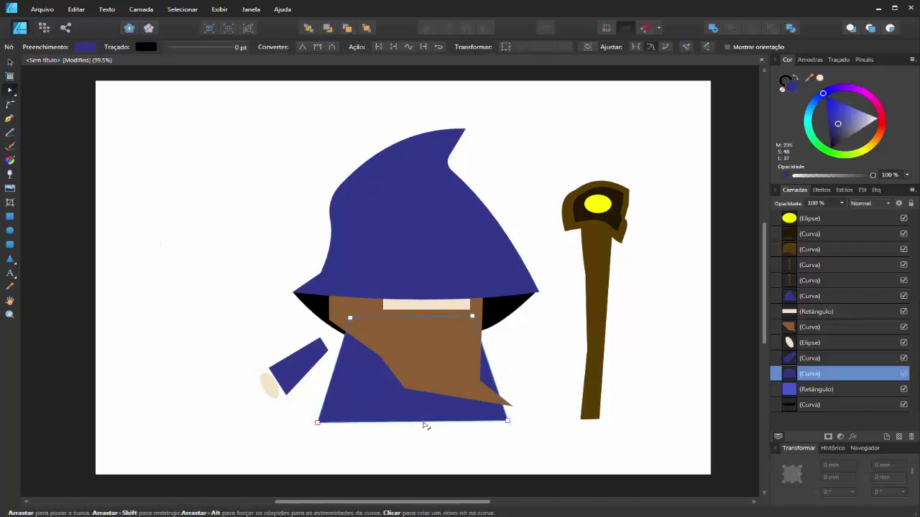
drag(423, 424, 453, 430)
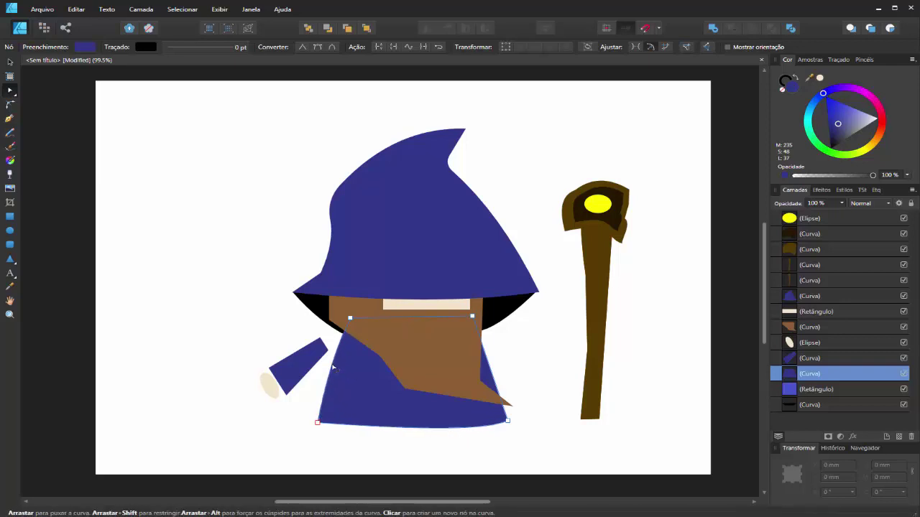
drag(491, 374, 479, 380)
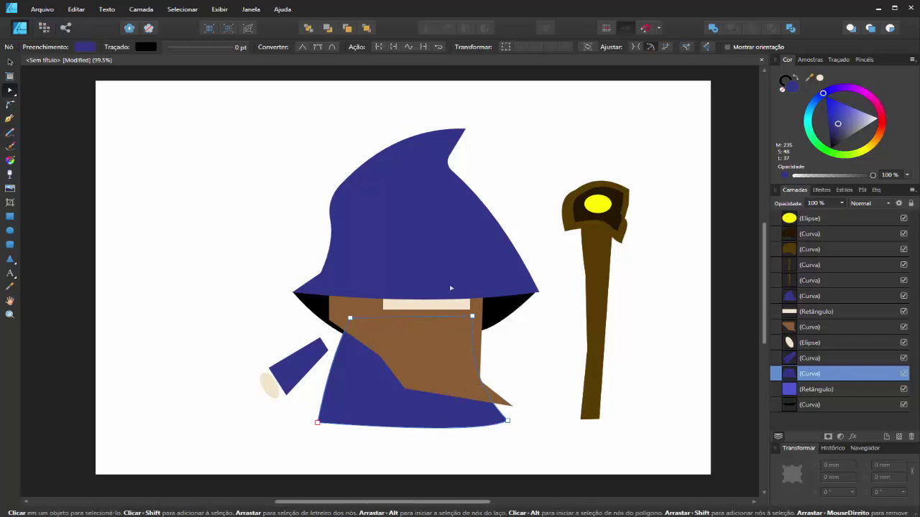
click(10, 63)
click(295, 432)
Step: Relax the robe's right edge outward into a gentler curve
click(471, 425)
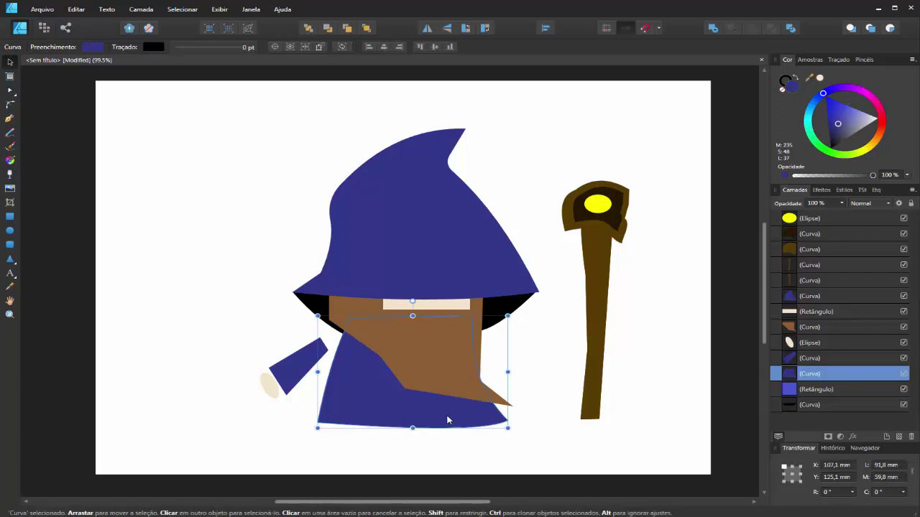
key(a)
drag(481, 370, 491, 374)
click(496, 465)
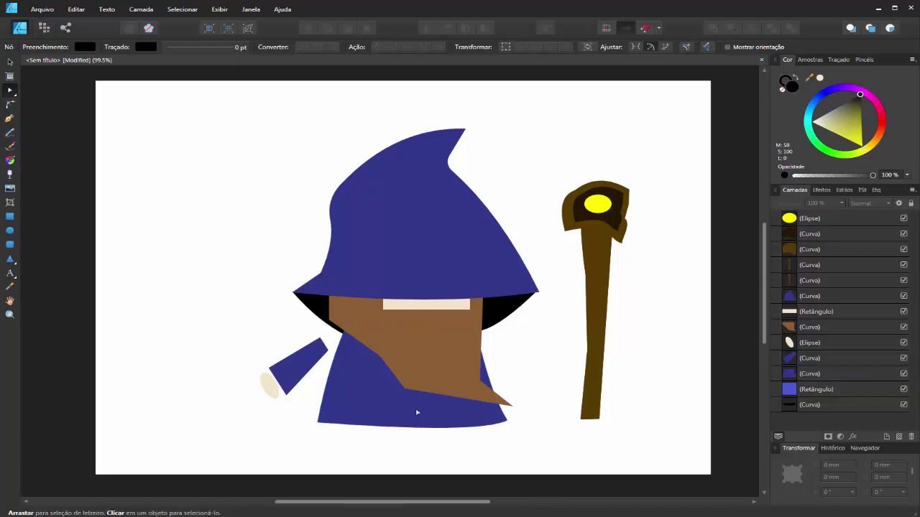
Step: Extend the beard's pointed tip farther outward and bow its bottom edge downward
click(419, 368)
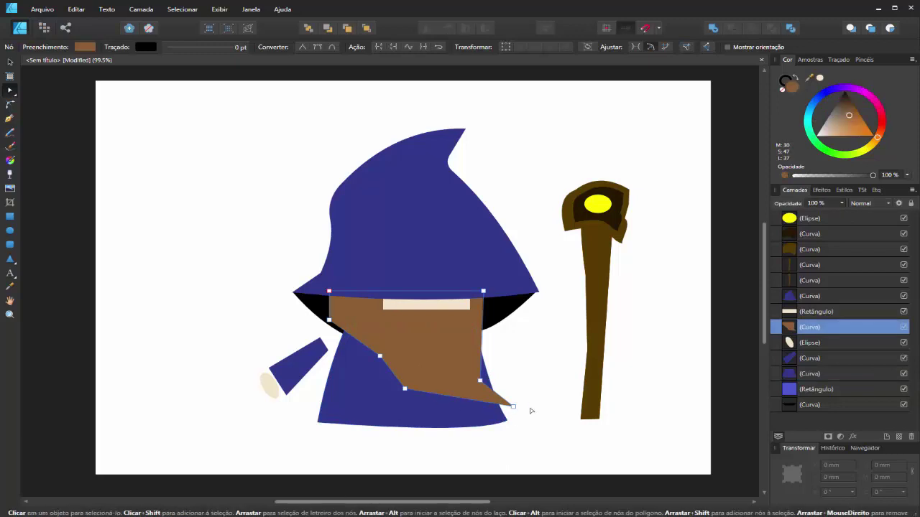
drag(513, 407, 529, 410)
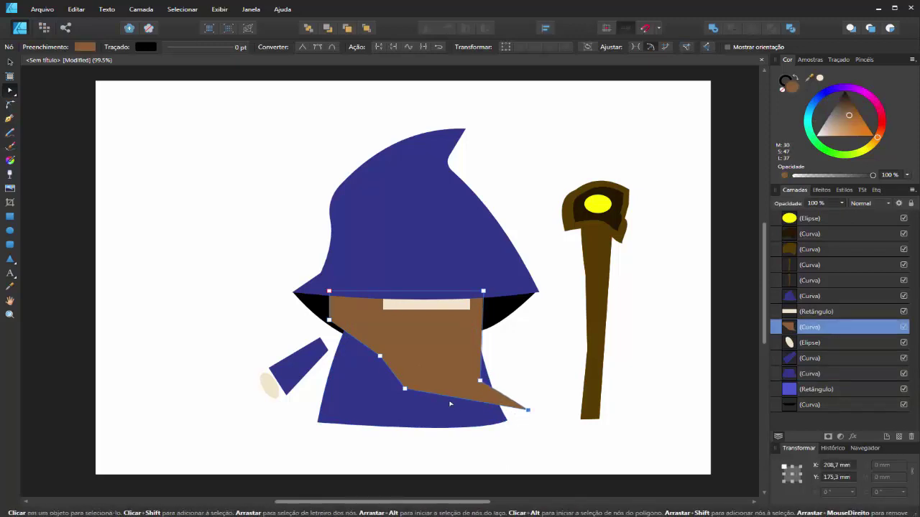
drag(451, 398, 443, 407)
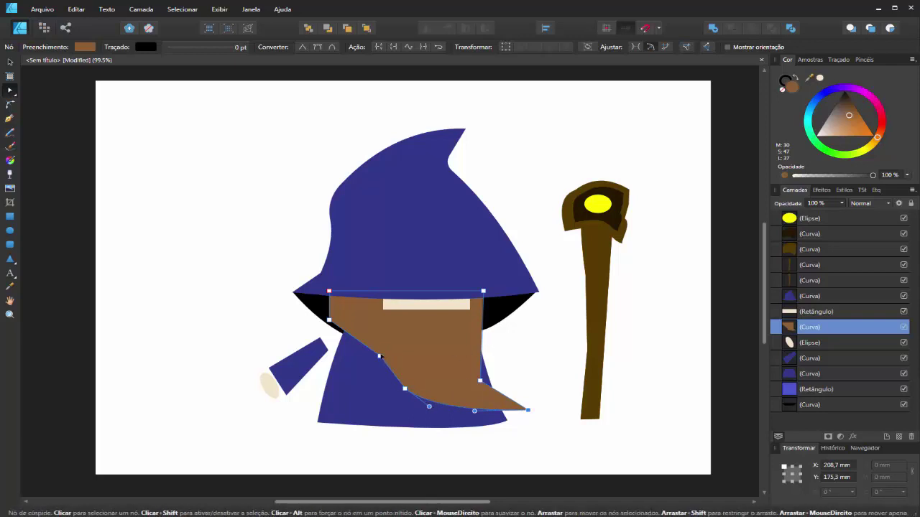
Step: Round the beard's two lower-left corners, giving the lower one a radius of about 19.8 mm
click(405, 388)
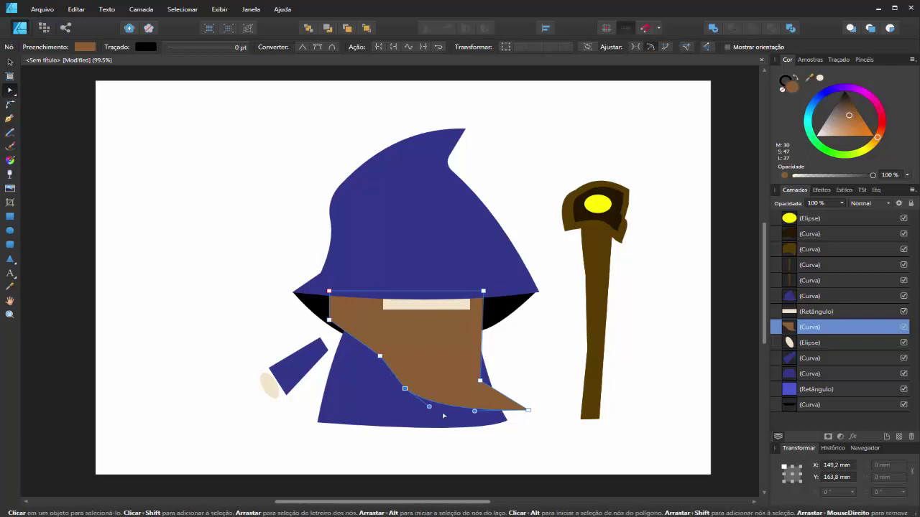
click(11, 105)
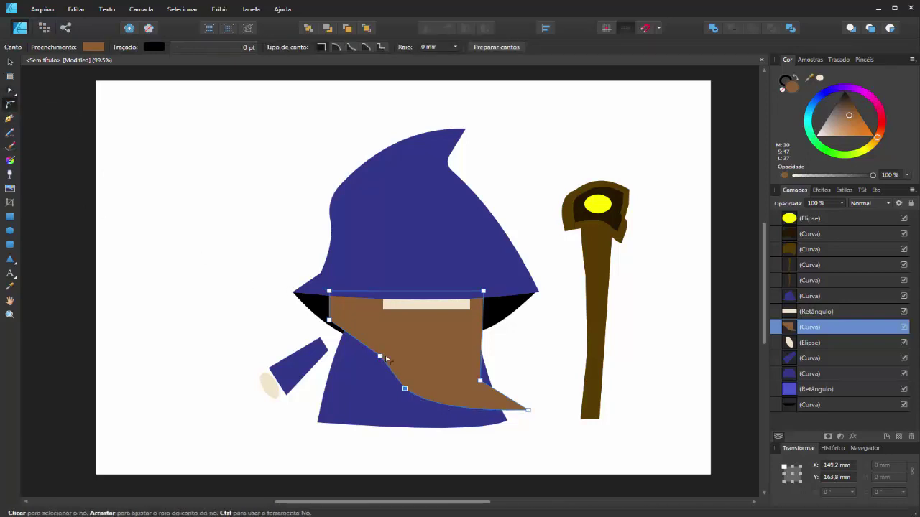
drag(380, 356, 360, 379)
click(405, 388)
drag(404, 388, 444, 376)
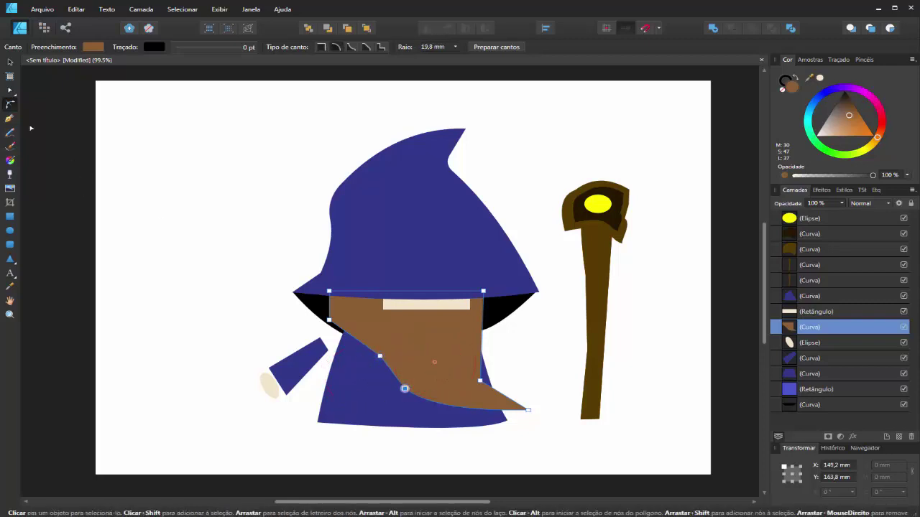
click(10, 61)
click(131, 148)
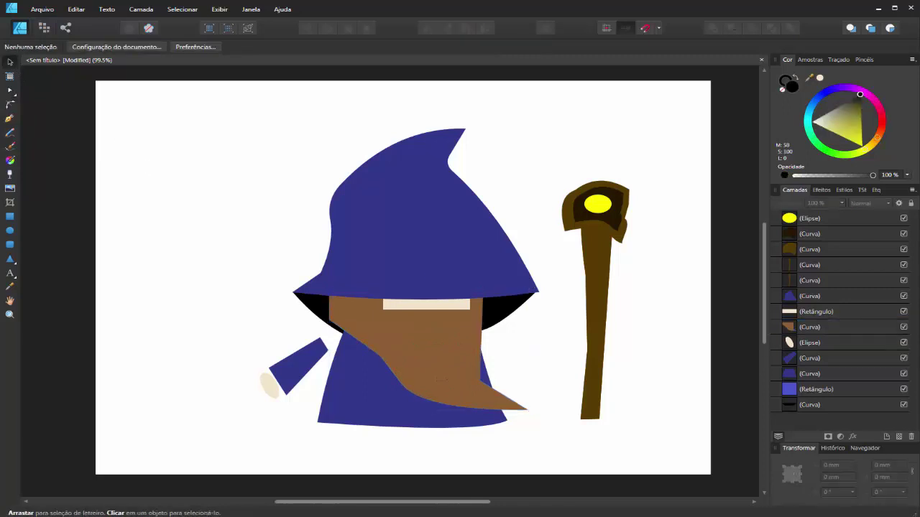
Step: Bow the beard's right edge outward between the brim and the corner above the tip
click(457, 356)
double_click(460, 348)
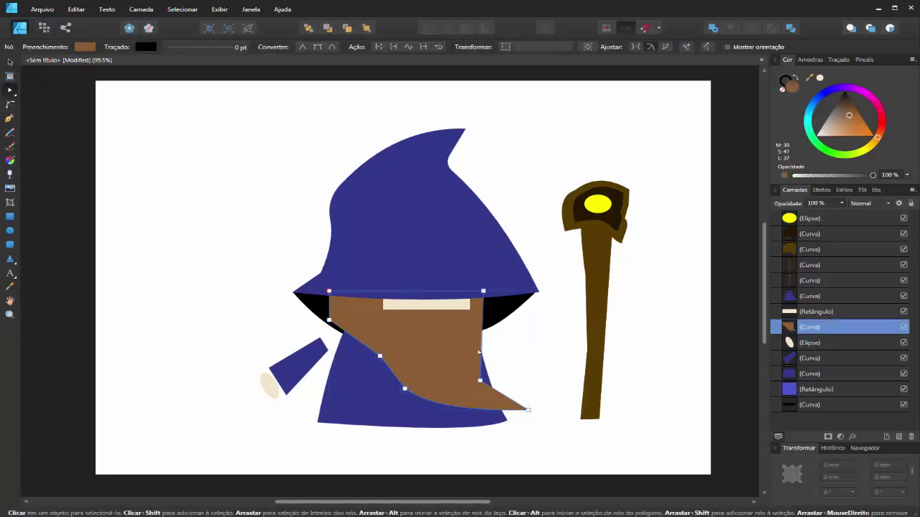
drag(485, 346, 493, 348)
key(Escape)
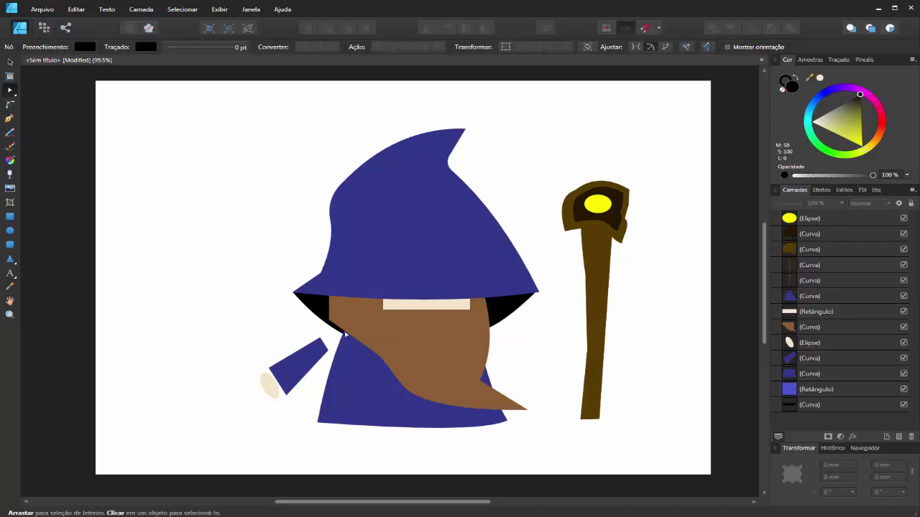
Step: Round the beard's upper-left corner below the hat brim with a radius of about 10.6 mm
click(344, 333)
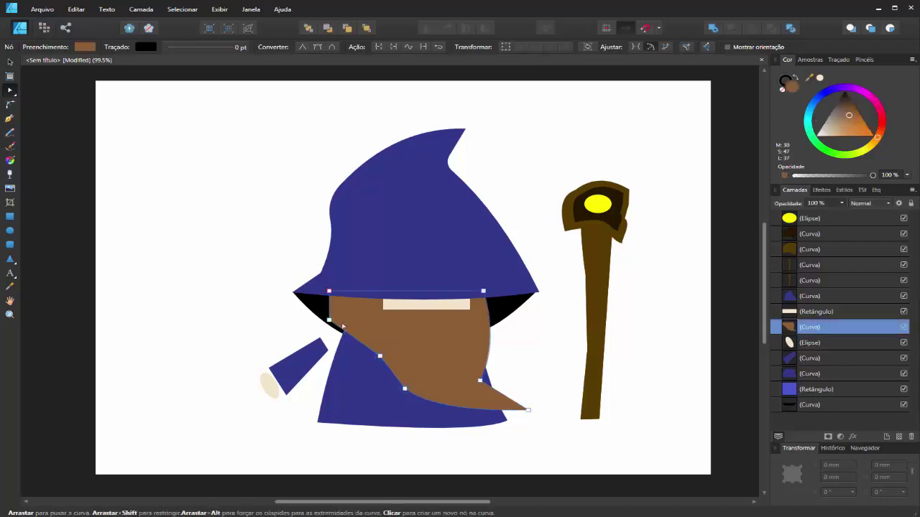
click(11, 105)
drag(331, 322, 351, 311)
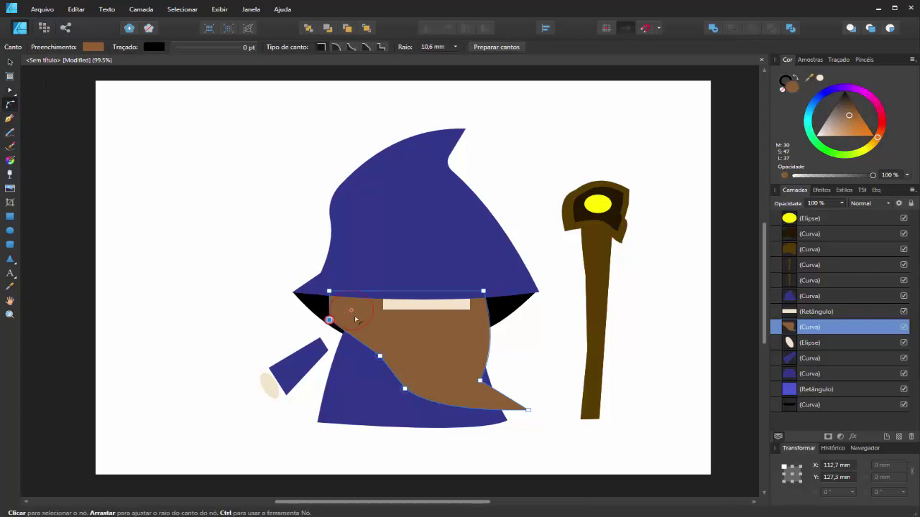
click(11, 62)
click(183, 237)
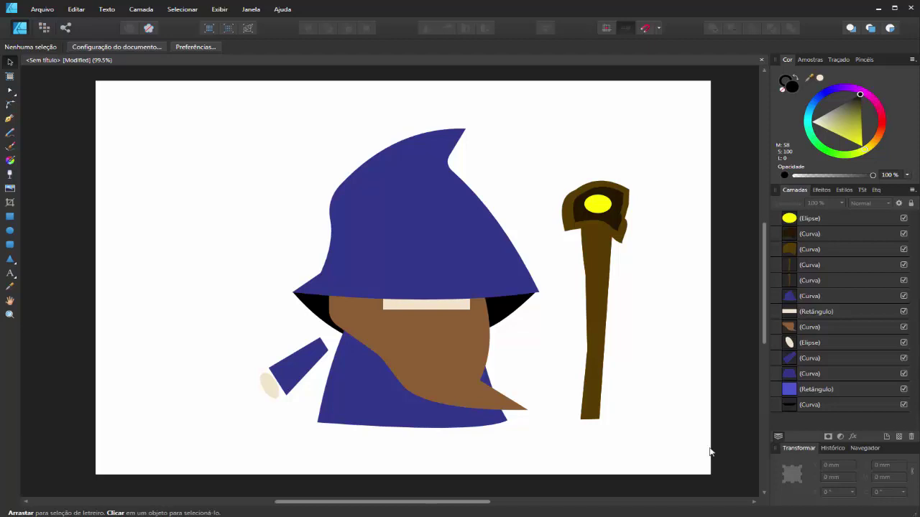
Step: Convert the cream rectangle under the brim to curves and shift its two bottom corners slightly down and to the right
click(443, 314)
key(a)
click(655, 47)
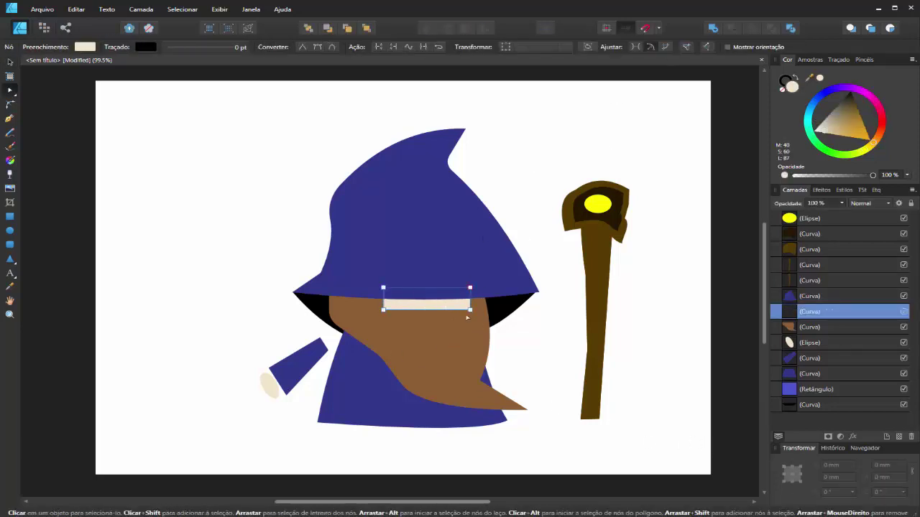
click(383, 311)
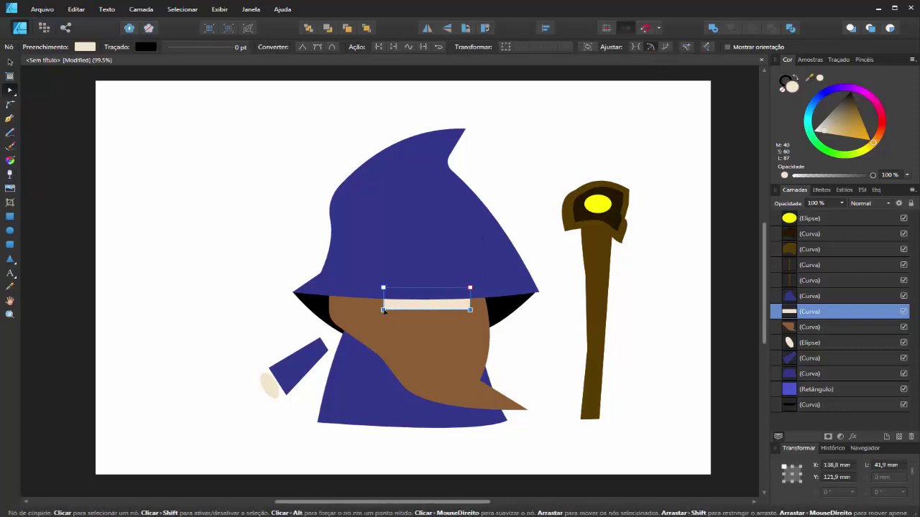
drag(384, 310, 388, 315)
Step: Round both bottom corners of the cream shape under the brim
key(c)
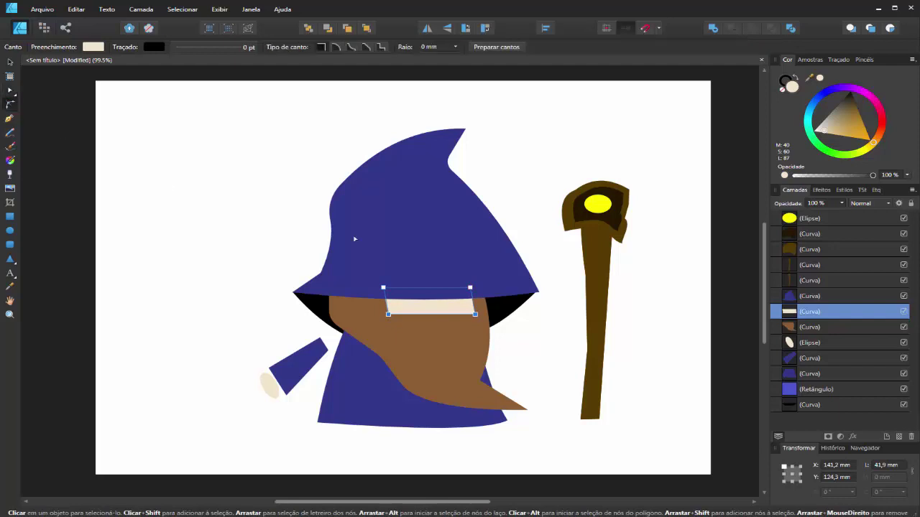
drag(389, 316, 414, 310)
click(10, 62)
click(139, 160)
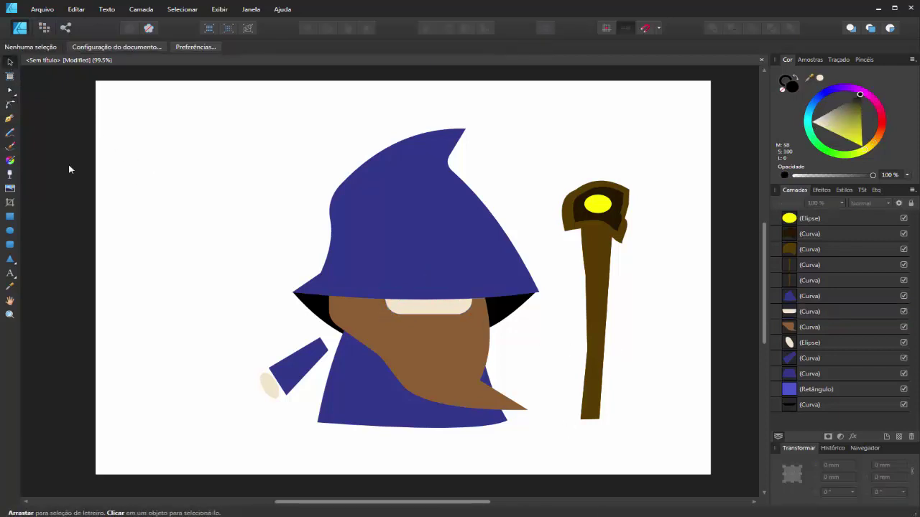
Step: Move the cream shape slightly to the right and up, further under the hat brim
click(435, 308)
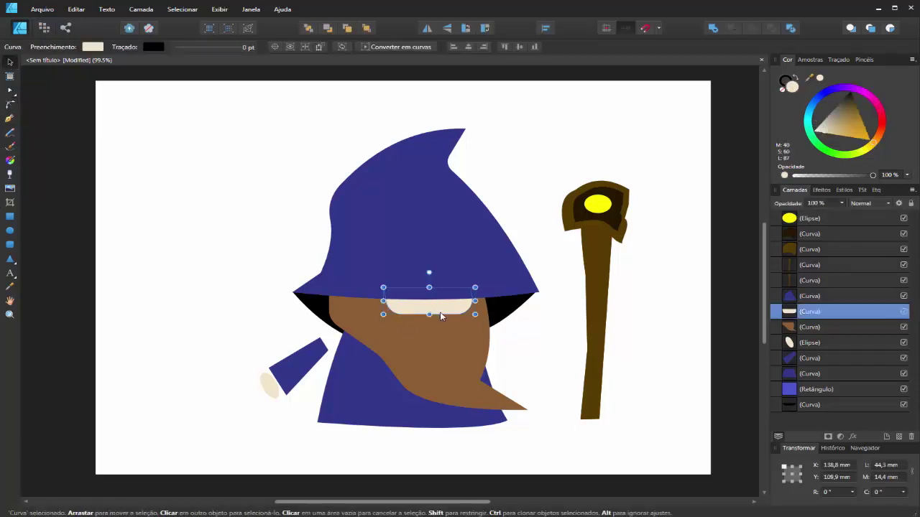
drag(445, 311, 449, 310)
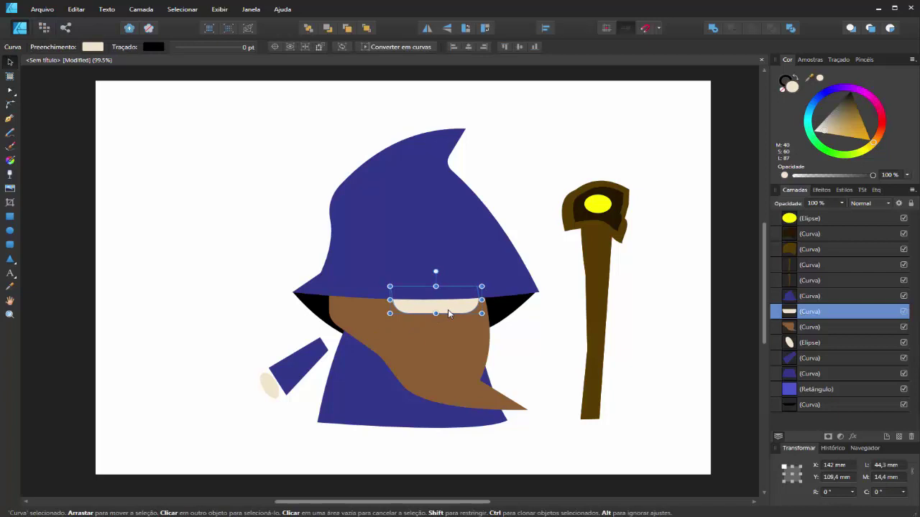
drag(435, 310, 436, 307)
click(515, 463)
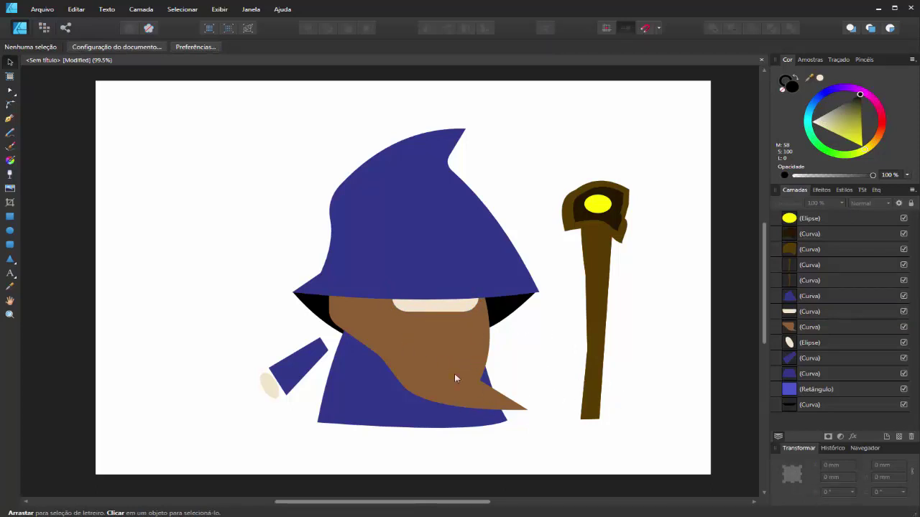
Step: Duplicate the cream shape and shrink the copy to about 16.6 × 3 mm just beneath the brim
scroll(495, 323, up, 3)
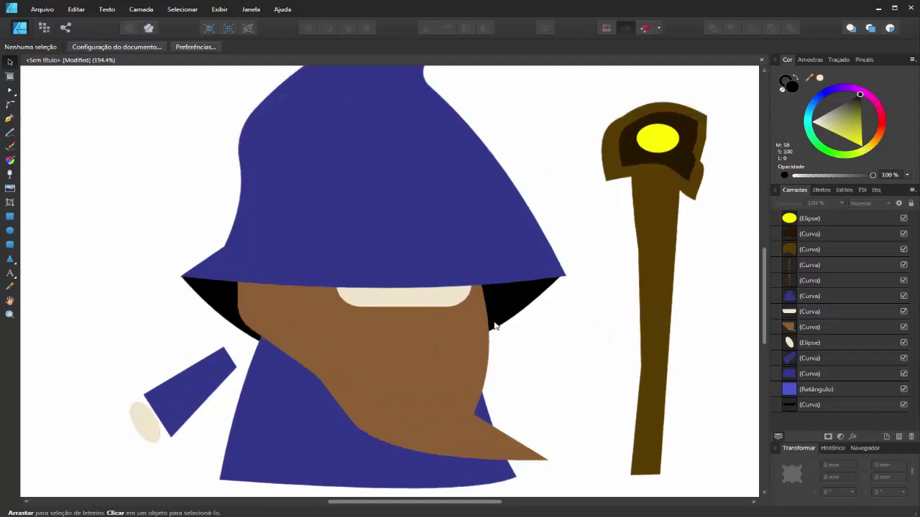
click(382, 289)
key(ctrl+j)
drag(384, 281, 393, 364)
drag(472, 379, 387, 270)
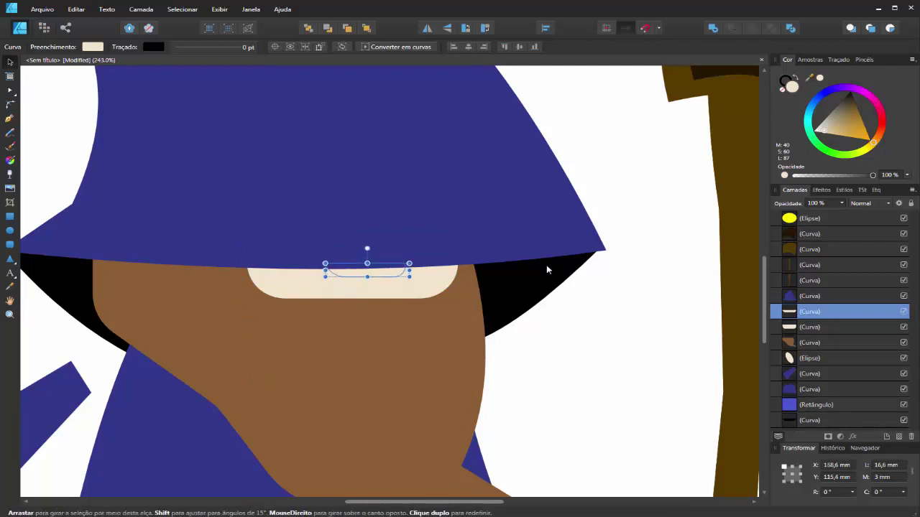
Step: Fill the small copy with black and stretch it both ways to about 39.7 mm wide
drag(852, 115, 861, 79)
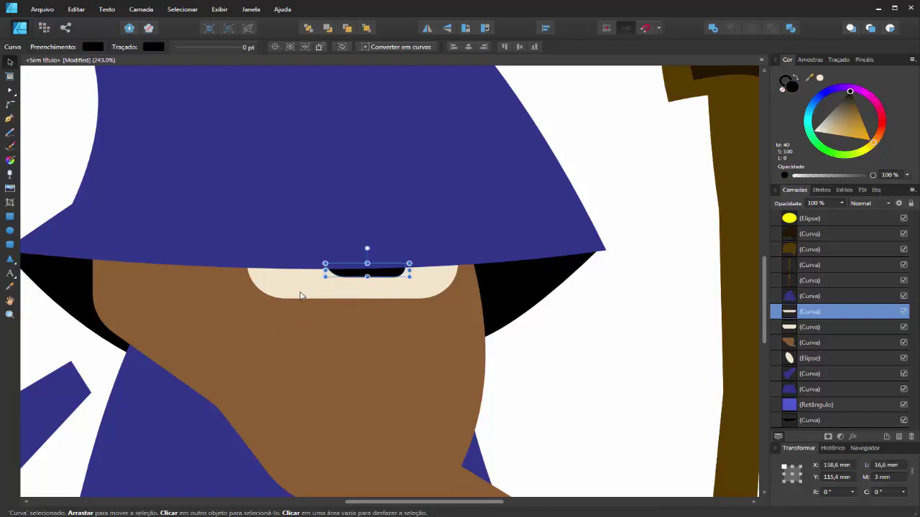
drag(325, 263, 256, 263)
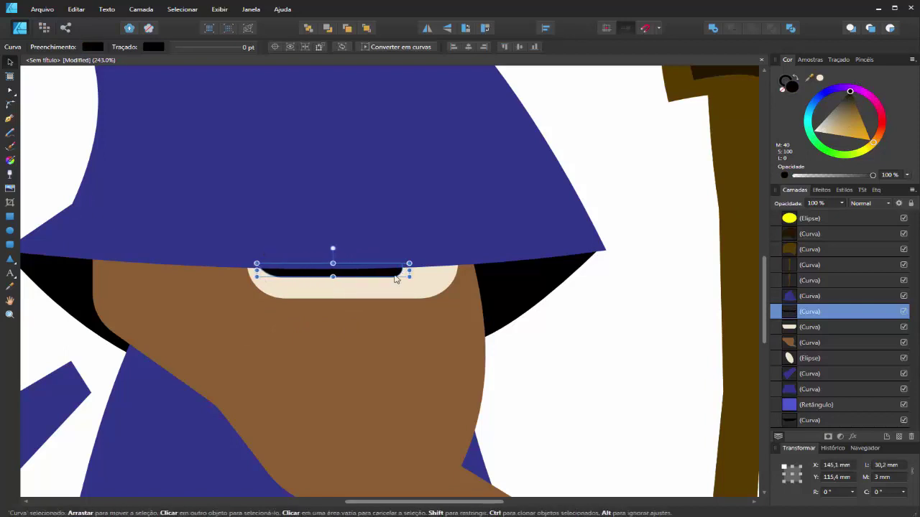
drag(409, 269, 457, 270)
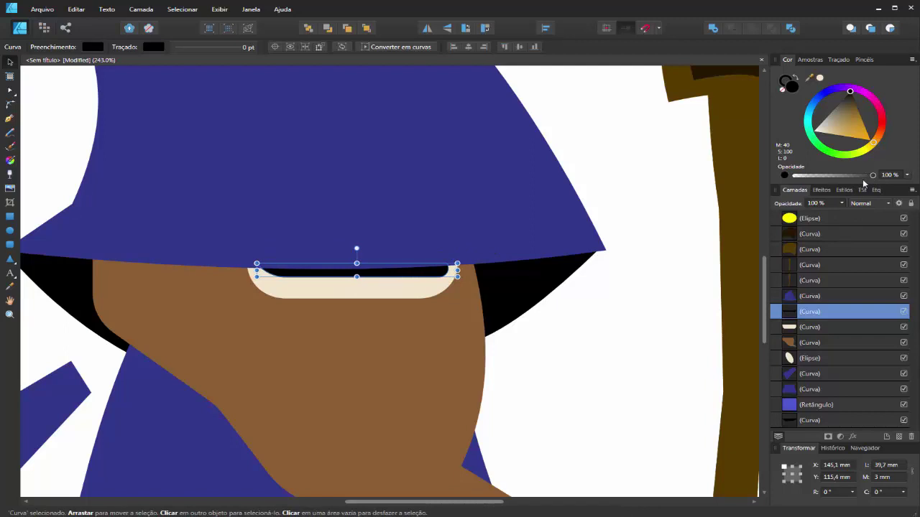
Step: Lower the black strip's fill opacity to 12% and tilt it by about -0.7°
drag(872, 176, 806, 186)
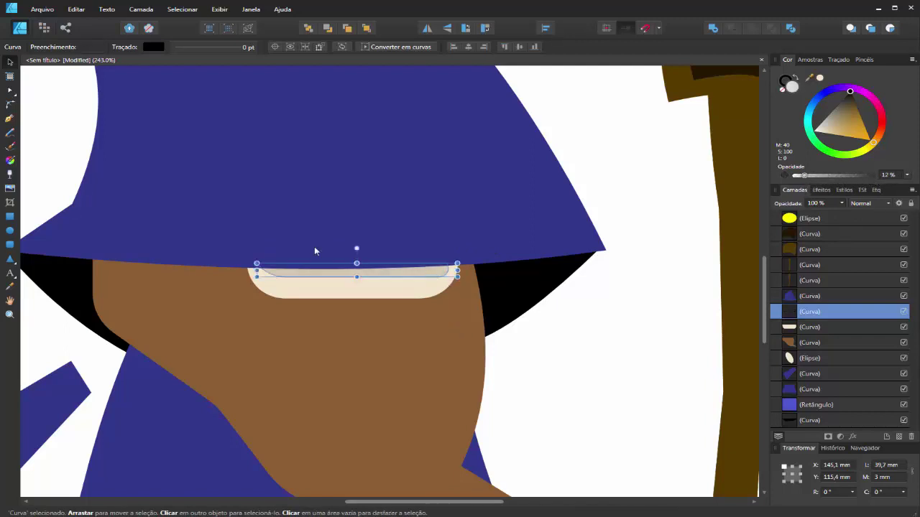
drag(355, 248, 355, 248)
click(559, 392)
scroll(567, 367, down, 5)
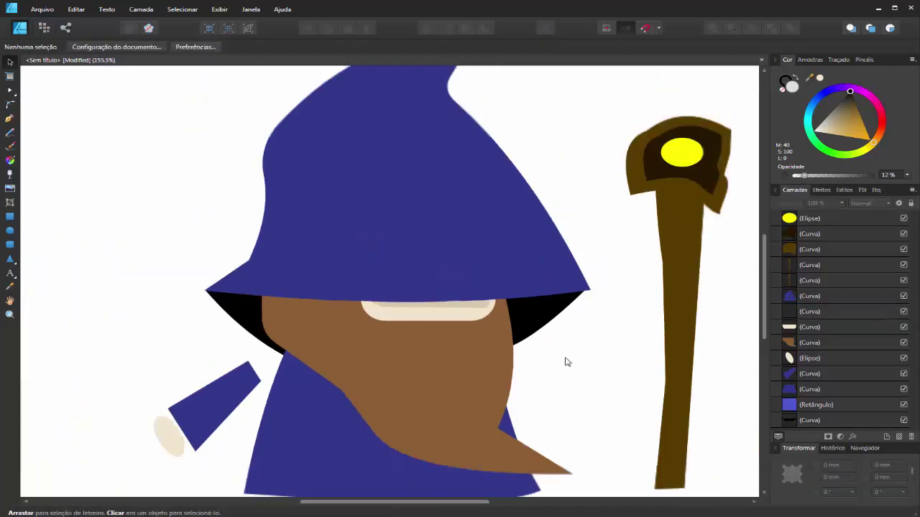
Step: Shorten the shadow strip from its left end to about 29.5 mm wide
scroll(567, 388, up, 4)
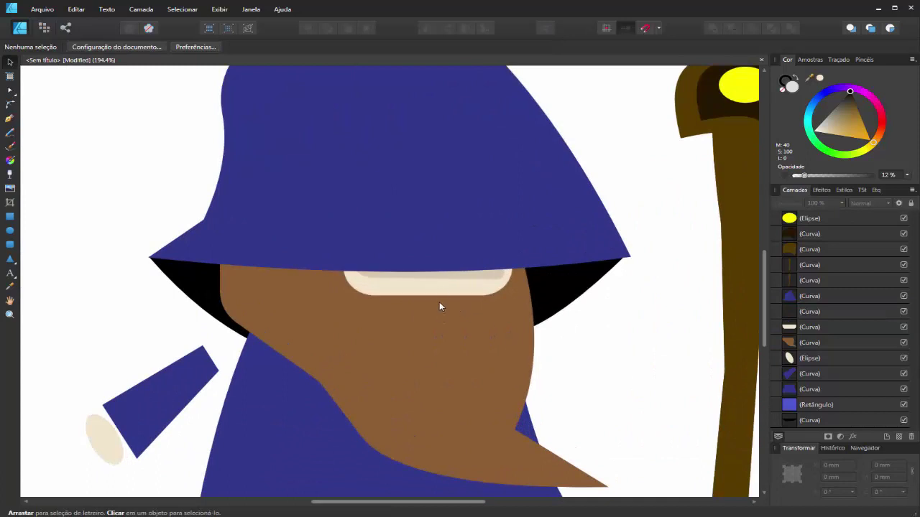
click(447, 278)
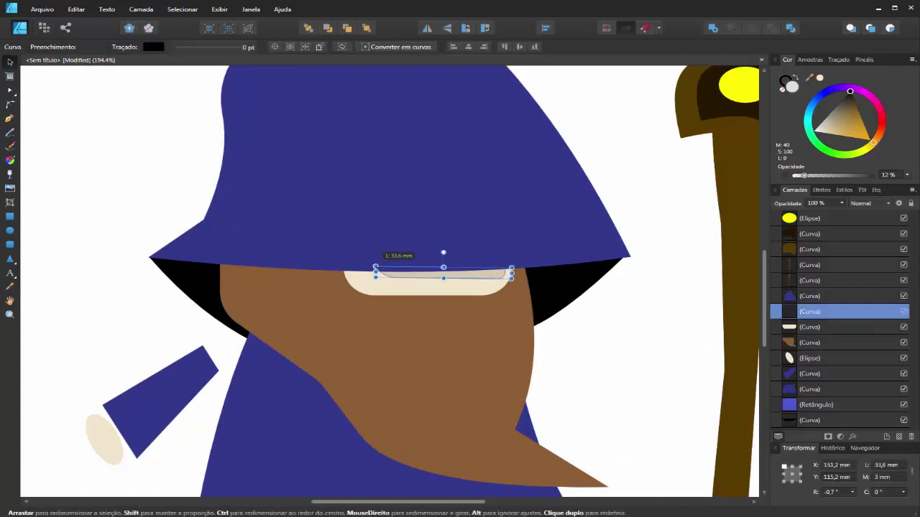
click(539, 335)
scroll(502, 305, down, 3)
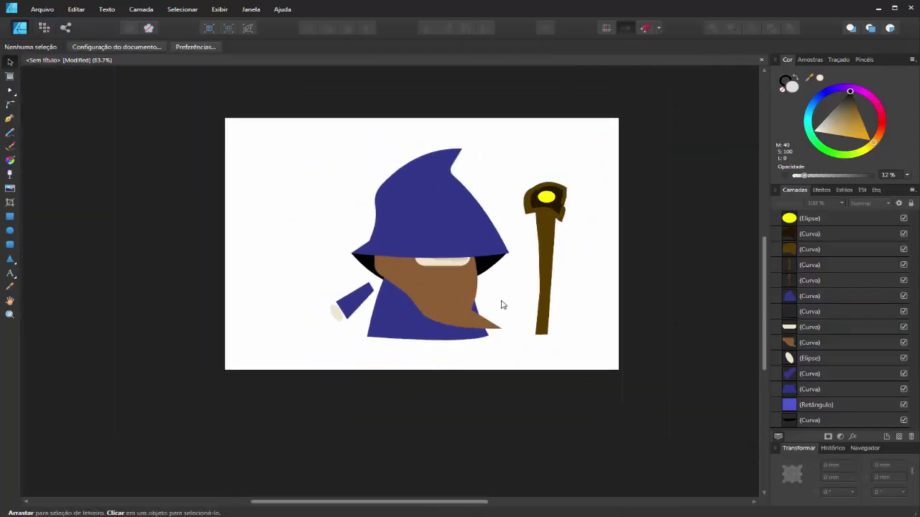
Step: Set the shadow strip's fill opacity to 24%
scroll(475, 295, up, 4)
click(450, 233)
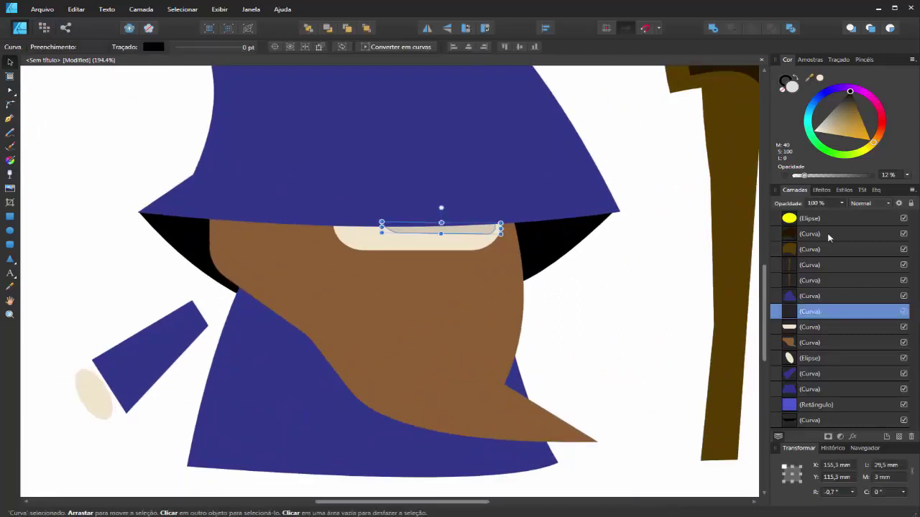
drag(805, 177, 814, 176)
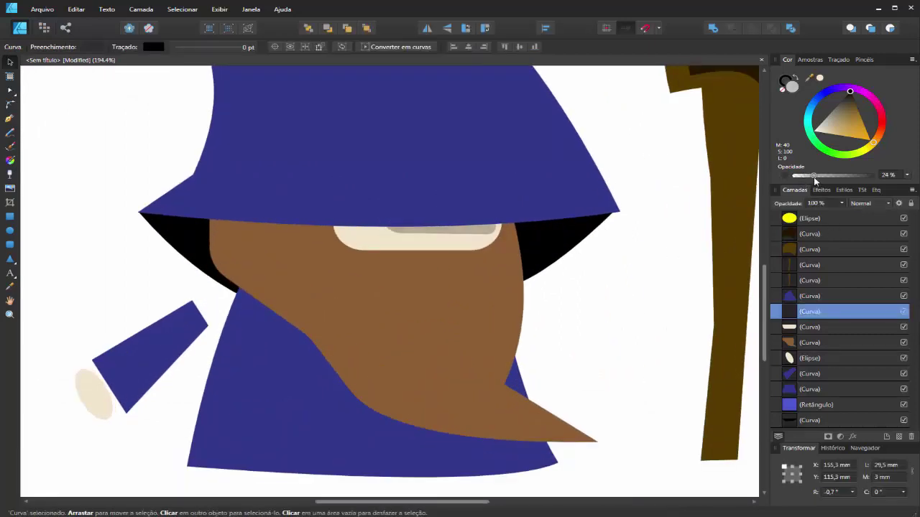
click(568, 359)
scroll(545, 311, down, 4)
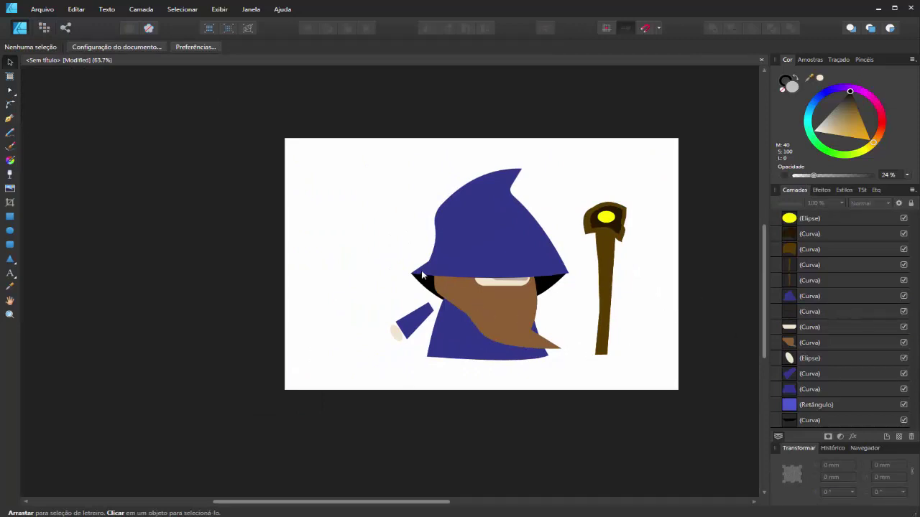
Step: Bow the detached sleeve's upper edge outward and curve its lower edge inward
scroll(492, 317, down, 1)
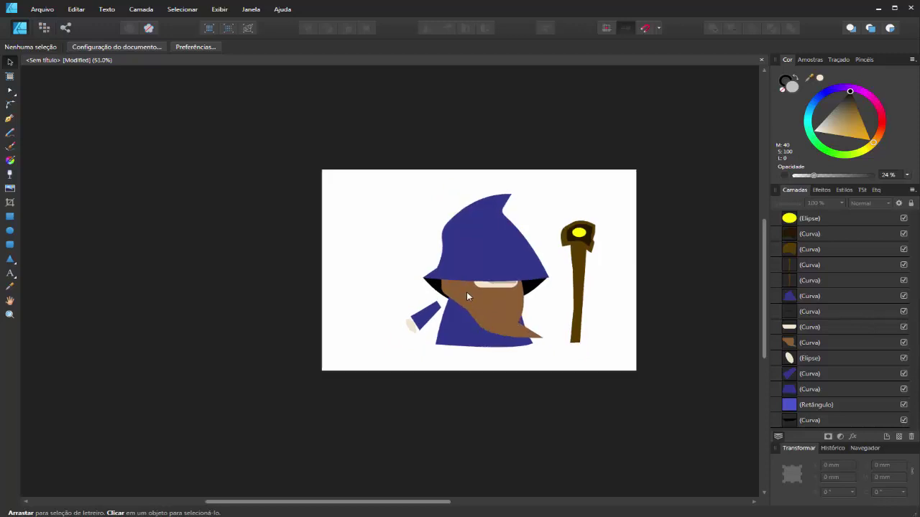
scroll(475, 319, up, 2)
scroll(483, 329, up, 2)
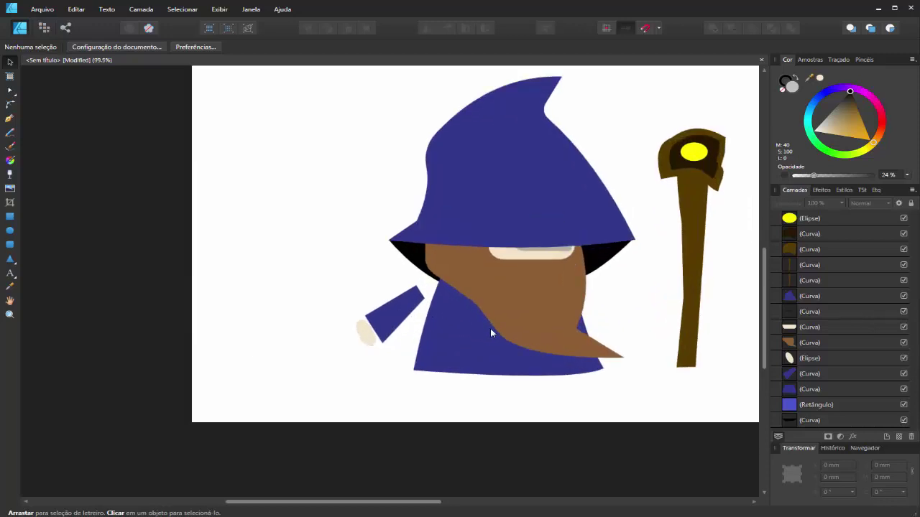
click(378, 304)
key(a)
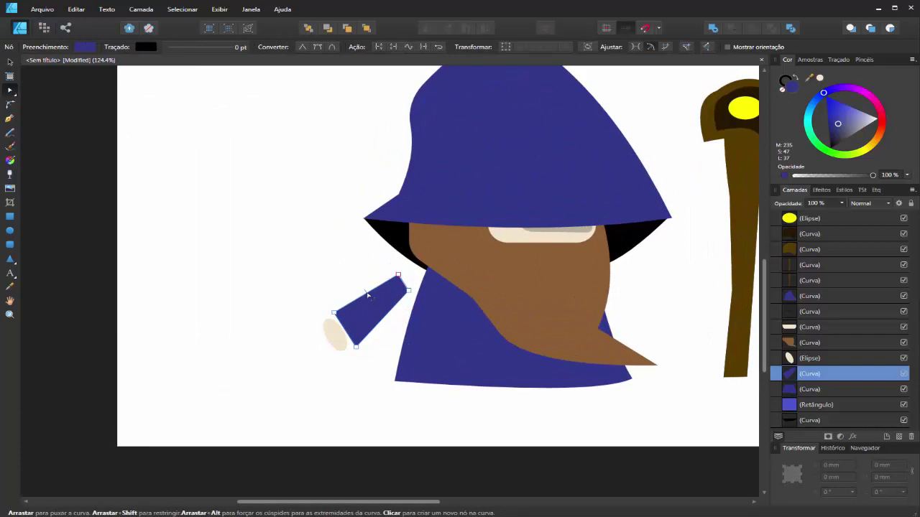
drag(370, 298, 356, 285)
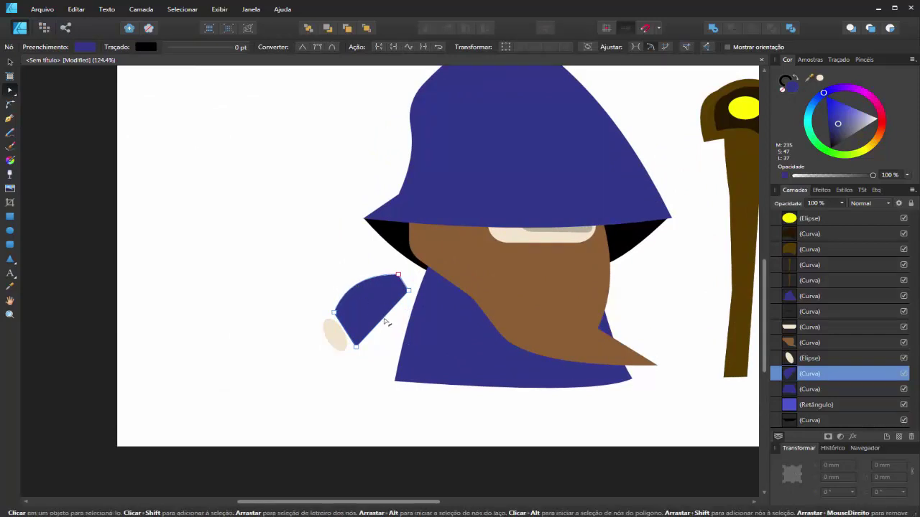
mouse_move(387, 315)
mouse_down()
mouse_move(393, 327)
mouse_move(390, 309)
mouse_up()
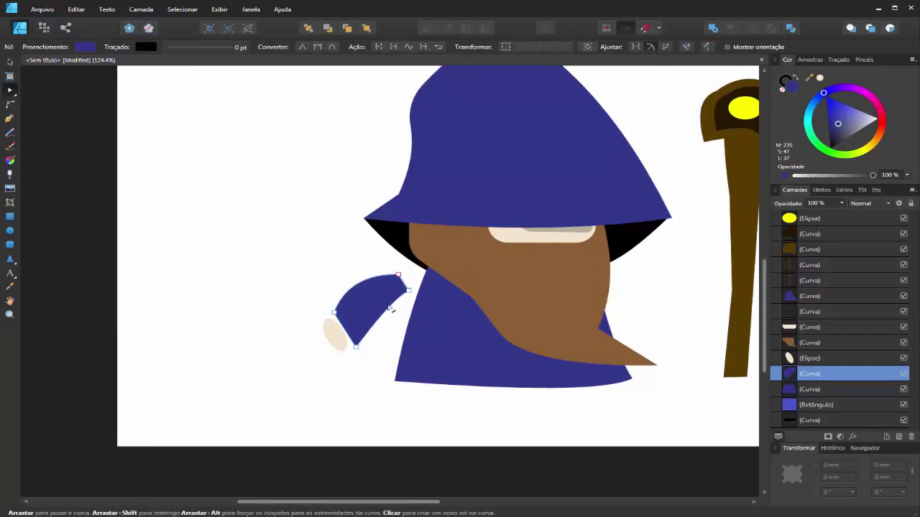
Step: Move the curved sleeve against the robe's shoulder beneath the beard
click(10, 63)
drag(372, 297, 402, 289)
click(333, 415)
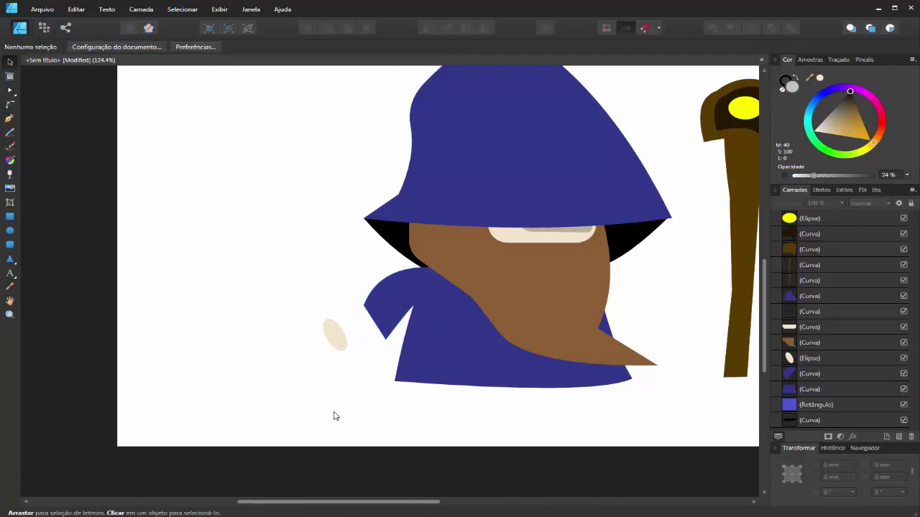
Step: Place the cream hand ellipse at the sleeve's open end and send it behind the sleeve
drag(336, 336, 370, 333)
click(359, 357)
click(309, 28)
click(244, 271)
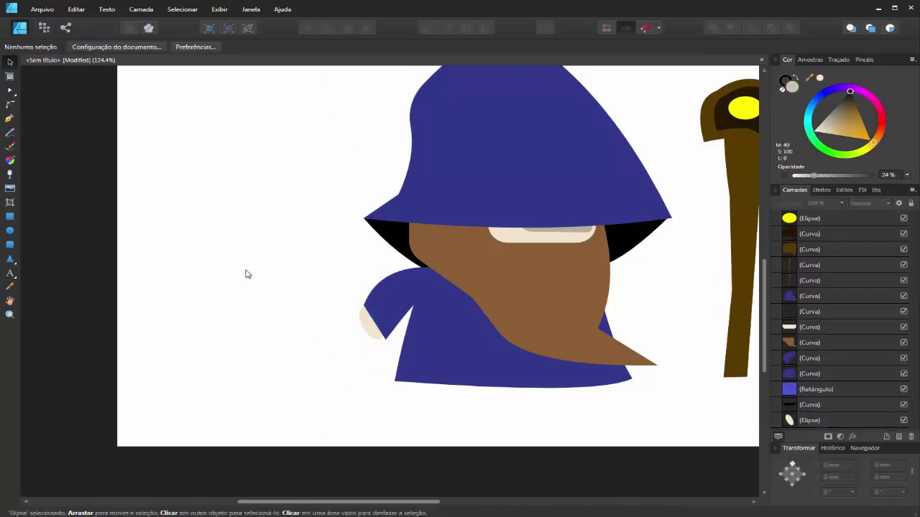
scroll(399, 350, up, 3)
click(353, 320)
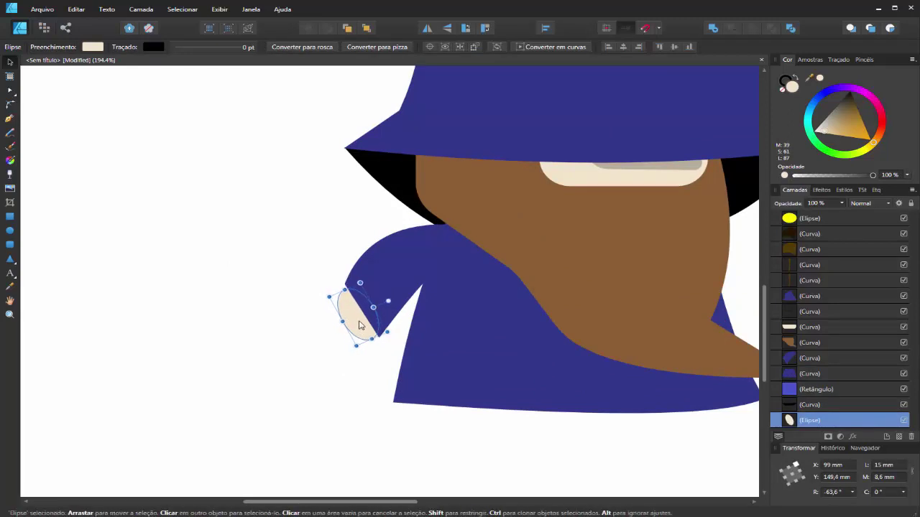
click(300, 310)
scroll(294, 314, down, 5)
scroll(294, 315, down, 2)
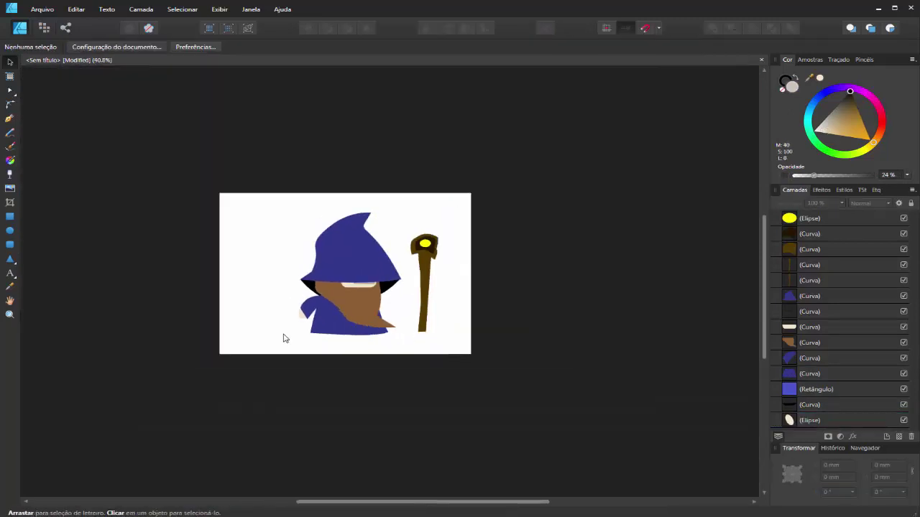
Step: Draw a closed, narrow slanted cuff strip across the sleeve's open end with the Pen tool, about 12.6 by 20.8 mm overall
scroll(294, 315, up, 6)
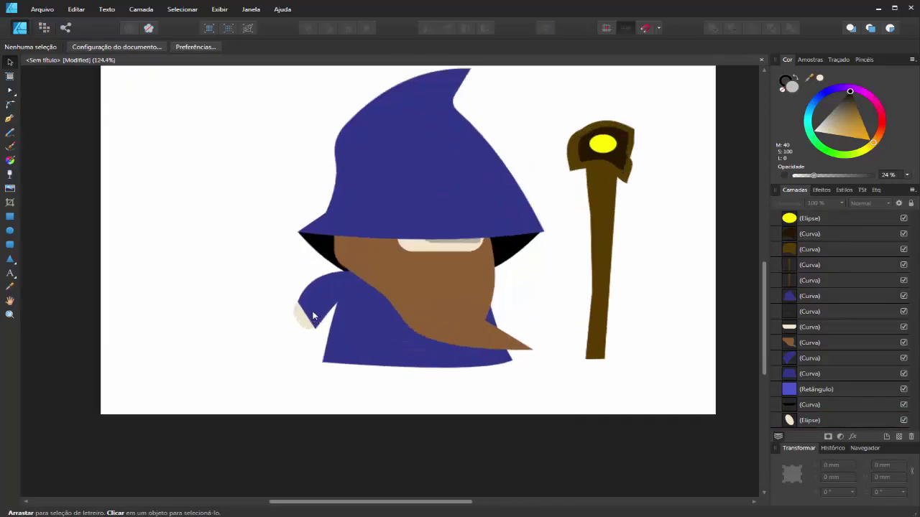
click(9, 119)
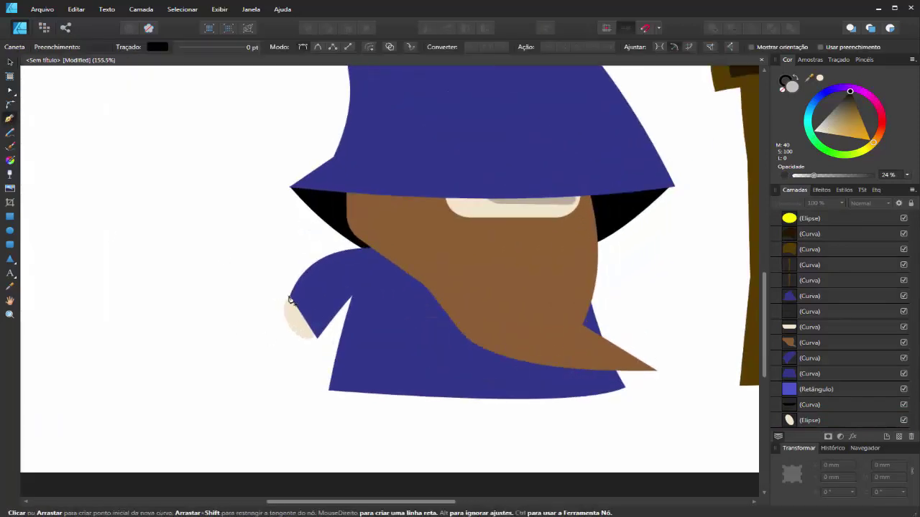
click(285, 286)
click(321, 336)
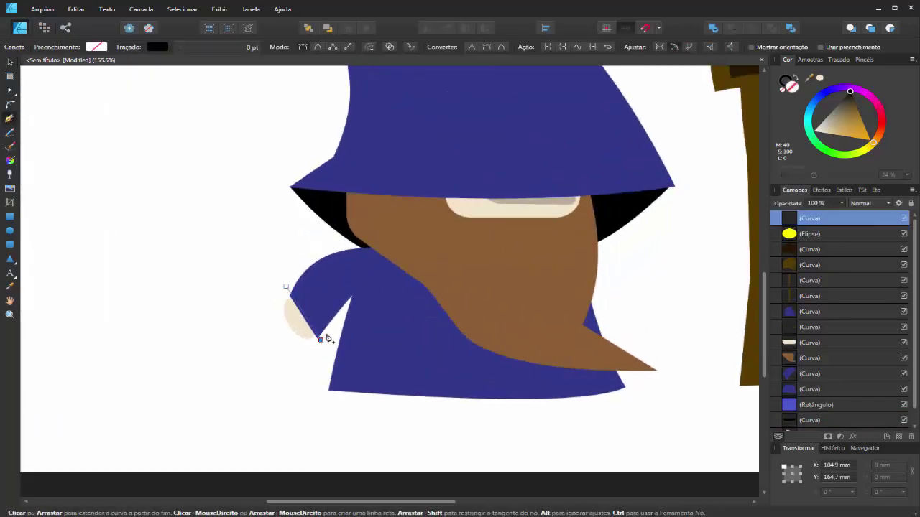
click(287, 285)
click(10, 61)
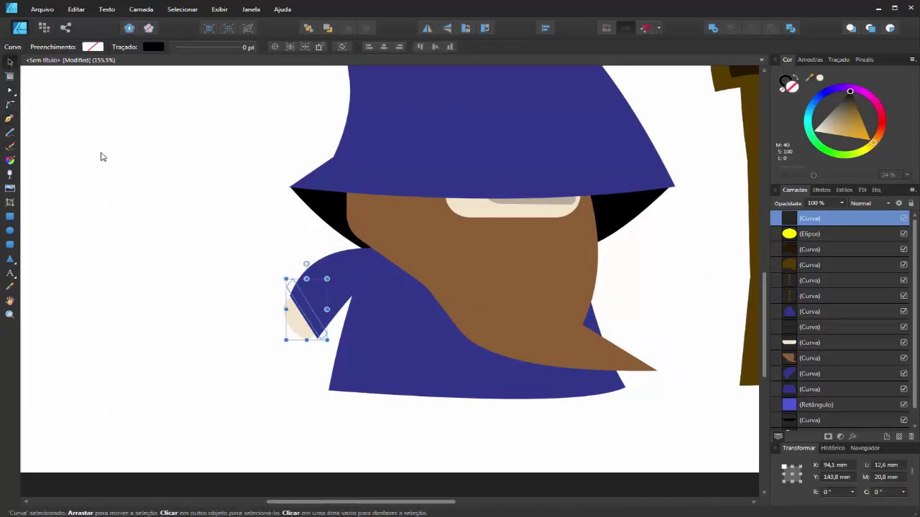
Step: Fill the cuff strip with blue sampled from the robe and darken it to hue 235, saturation about 85, lightness 21
click(10, 287)
click(405, 304)
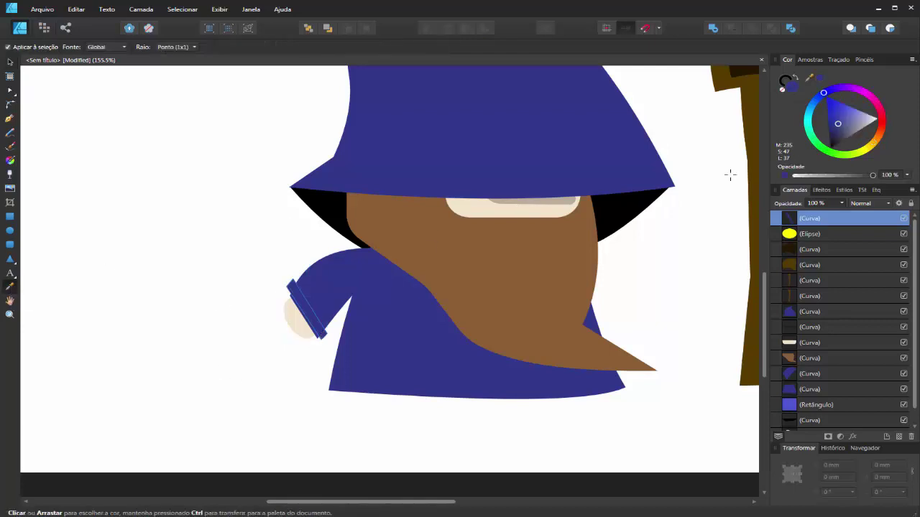
drag(837, 127, 829, 135)
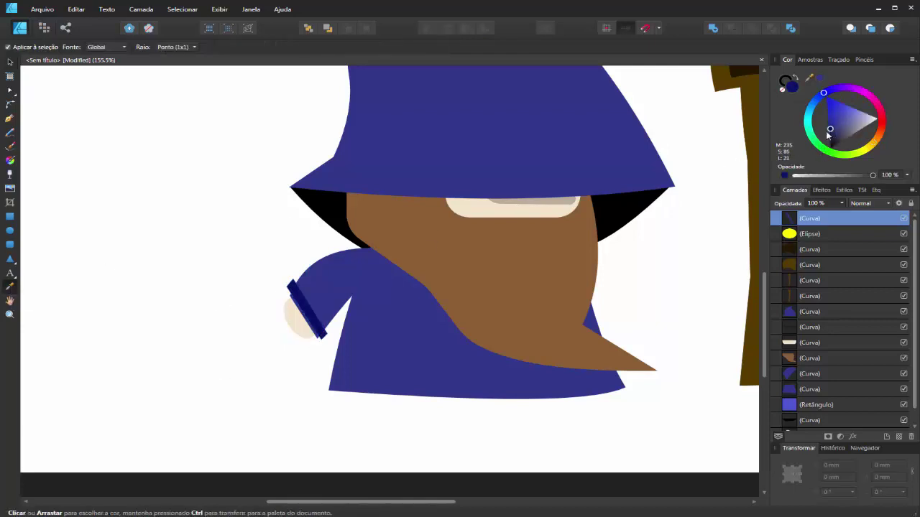
click(32, 101)
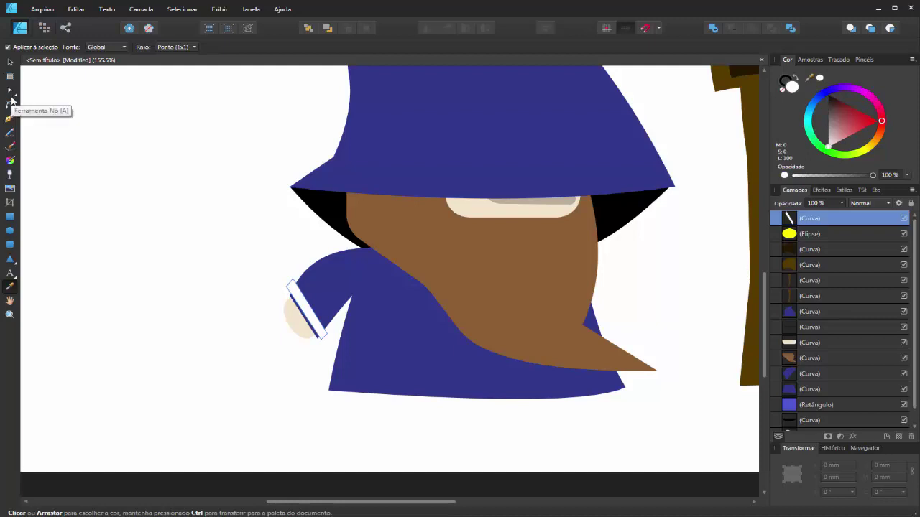
key(ctrl+z)
Step: Bow both long edges of the cuff outward, one toward the sleeve and the other toward the hand
click(10, 62)
scroll(266, 223, down, 1)
scroll(312, 273, up, 4)
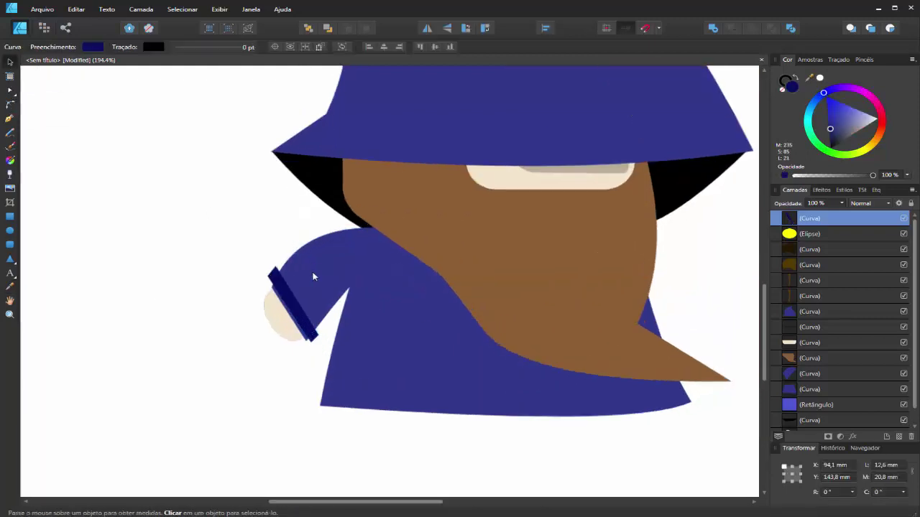
click(299, 295)
double_click(279, 327)
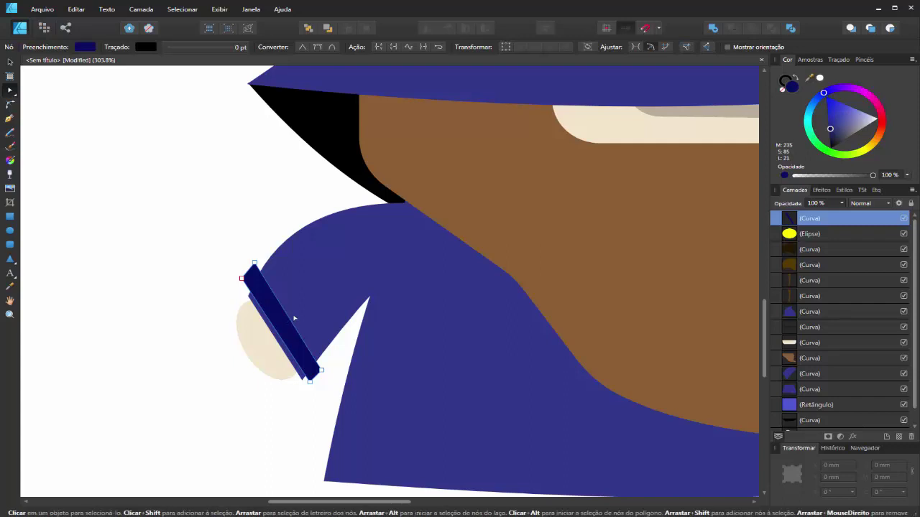
drag(292, 319, 294, 328)
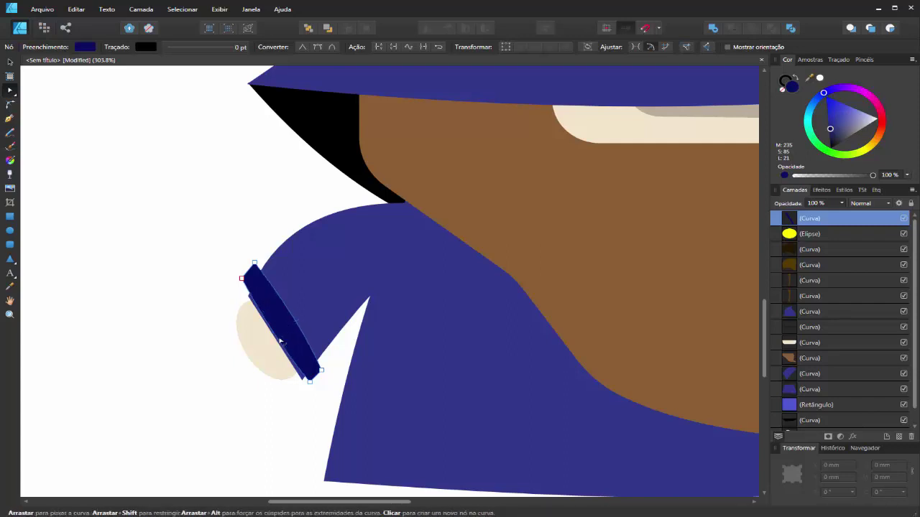
drag(280, 340, 278, 344)
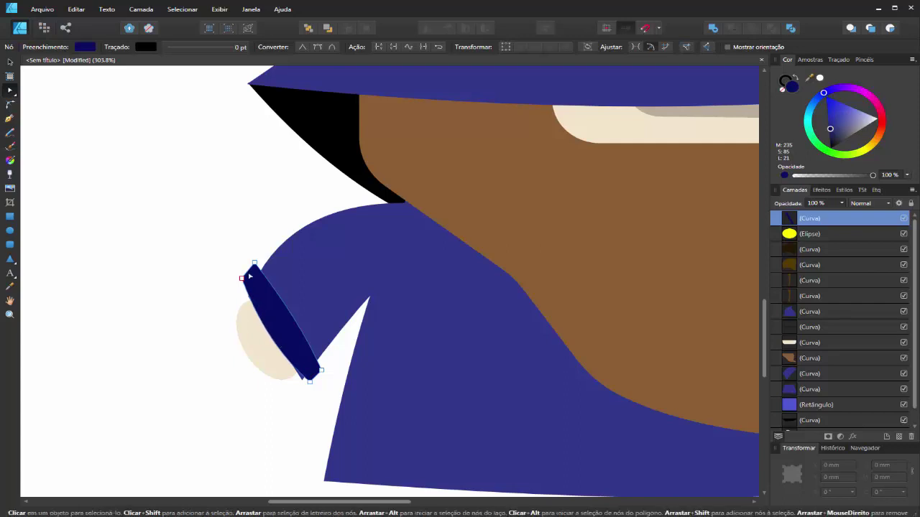
Step: Fit the cuff's corner nodes to the sleeve's end and bend its sleeve-side edge toward the hand
drag(243, 280, 261, 271)
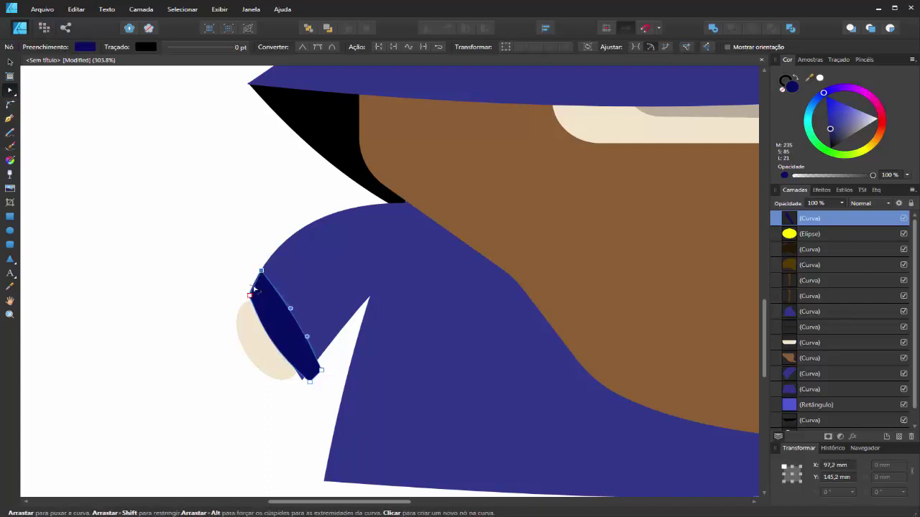
drag(310, 382, 303, 382)
drag(299, 332, 291, 335)
drag(321, 370, 315, 364)
click(227, 395)
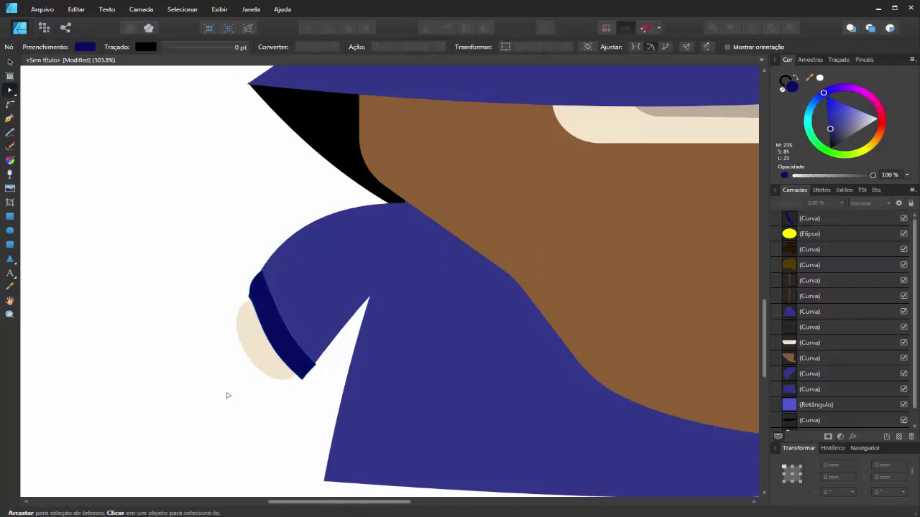
Step: Move the cuff's lowest corner node out so that the cuff covers the sleeve's pointed tip
scroll(179, 323, down, 5)
scroll(179, 324, up, 10)
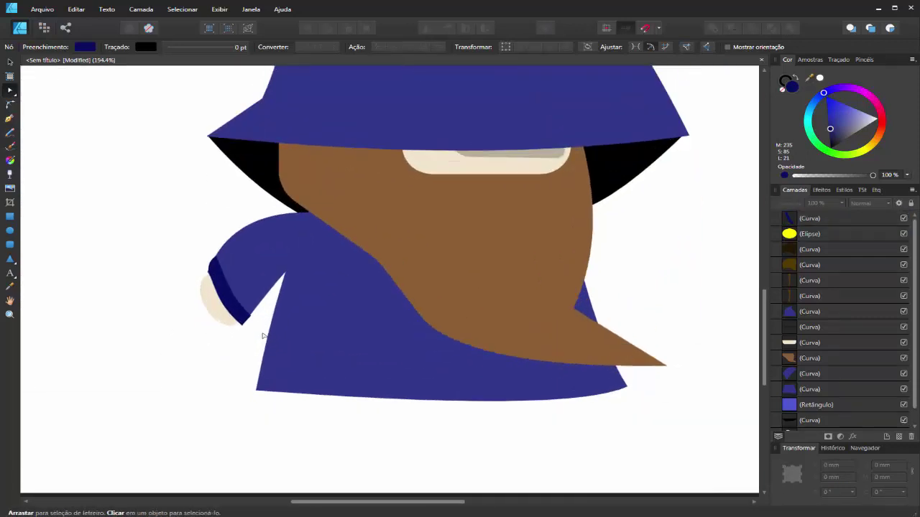
scroll(205, 326, up, 1)
click(230, 301)
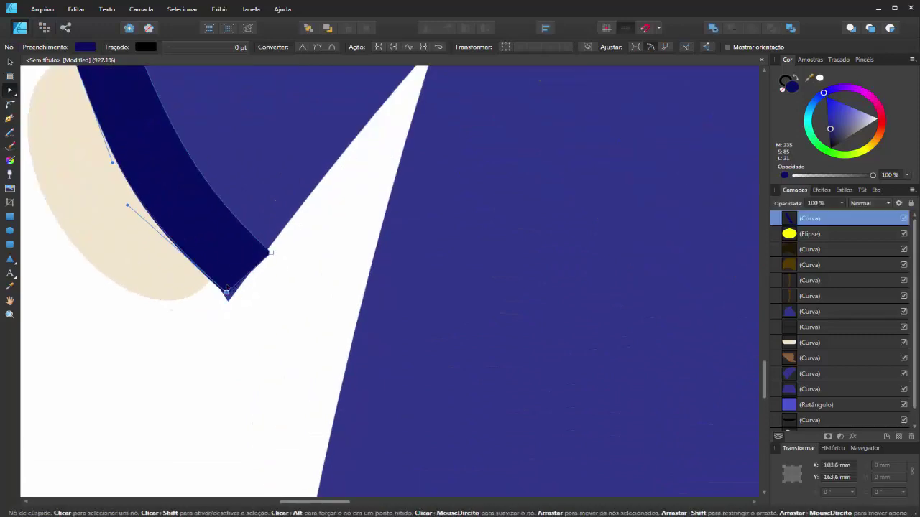
drag(231, 301, 228, 304)
click(252, 324)
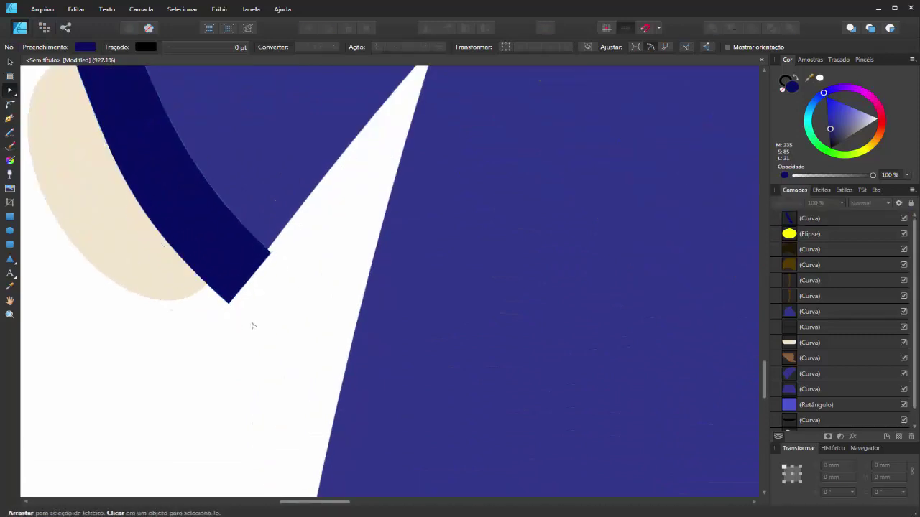
Step: Round the cuff's two lower corners with the Corner tool, using a 0.5 mm radius for the sleeve-side corner
scroll(288, 294, down, 5)
scroll(300, 285, up, 5)
click(256, 268)
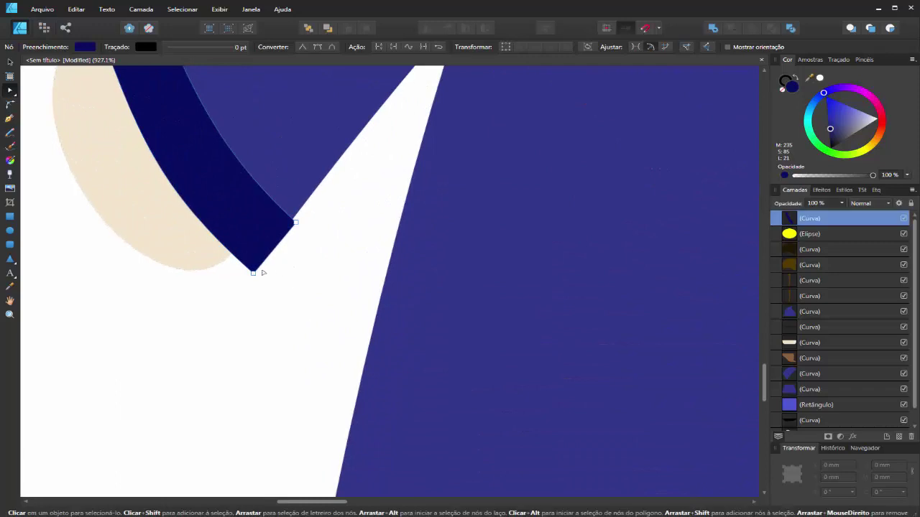
click(254, 273)
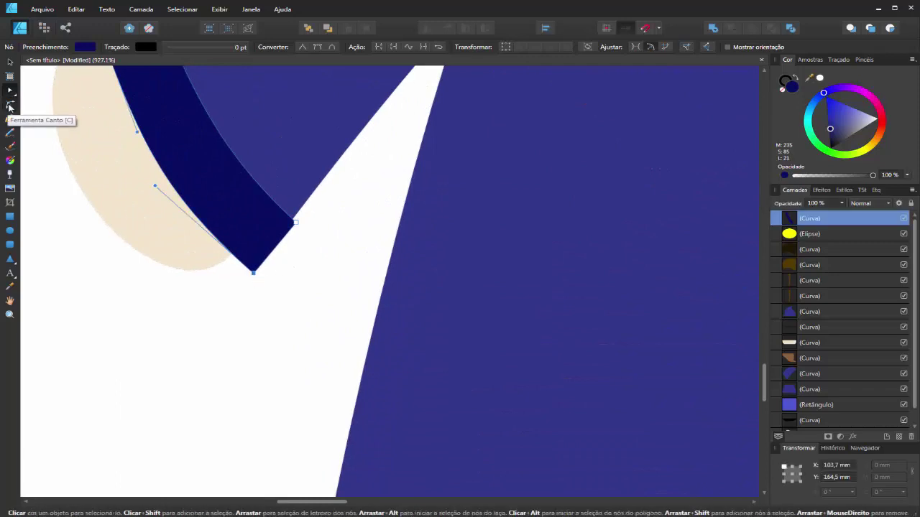
click(8, 106)
drag(256, 272, 251, 245)
click(299, 226)
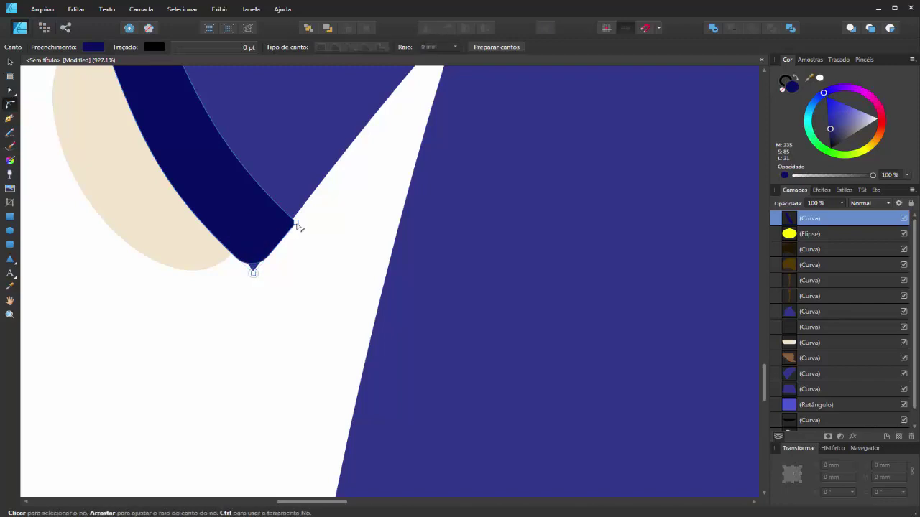
click(296, 222)
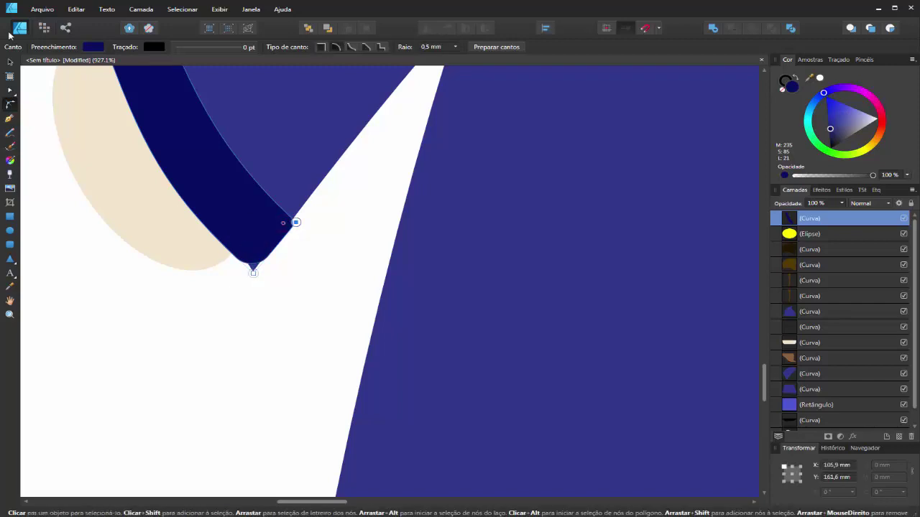
click(10, 61)
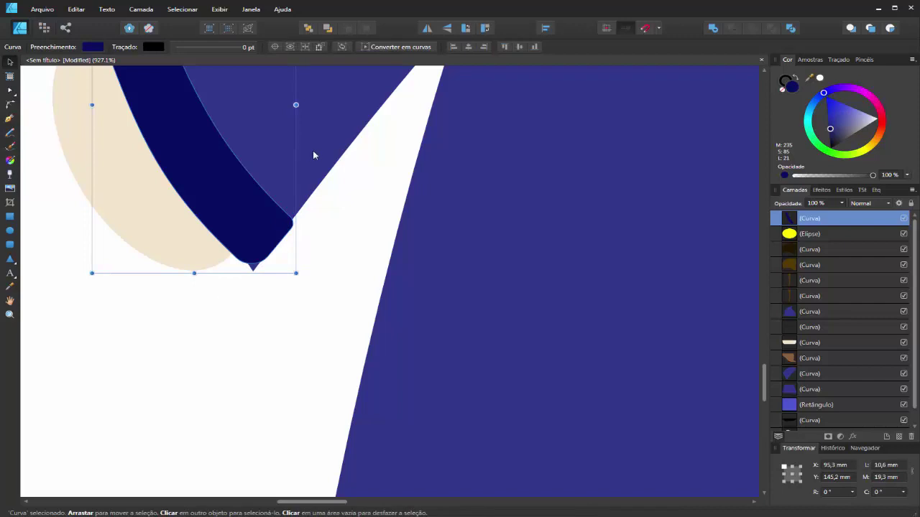
Step: Round the sleeve's pointed lower tip with the Corner tool so it tucks under the rounded cuff
click(166, 220)
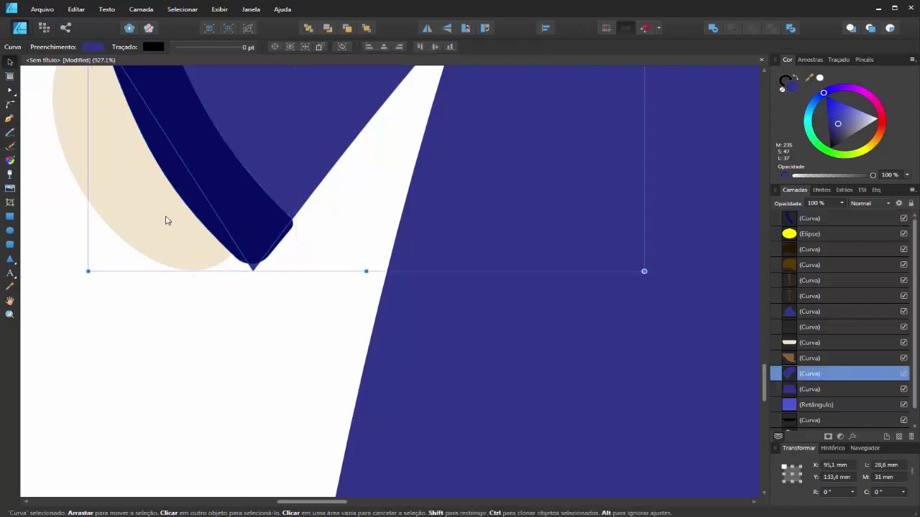
key(a)
click(253, 271)
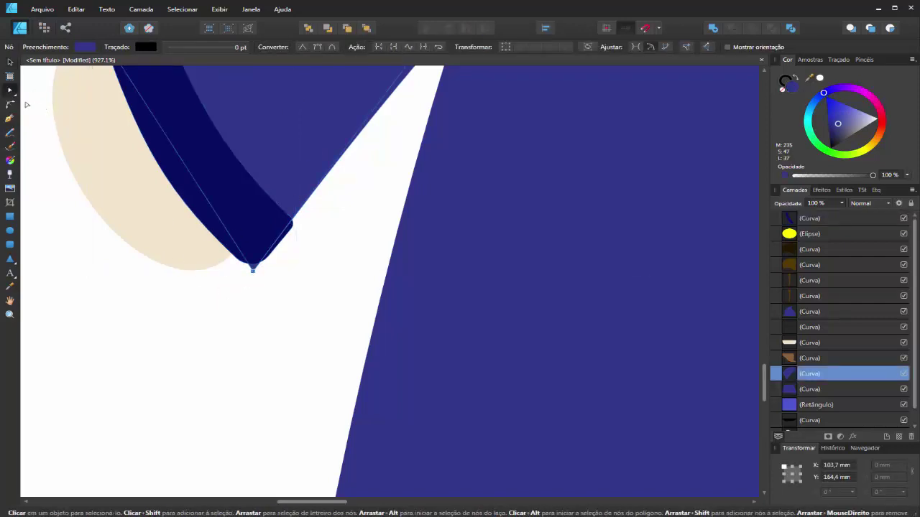
click(10, 105)
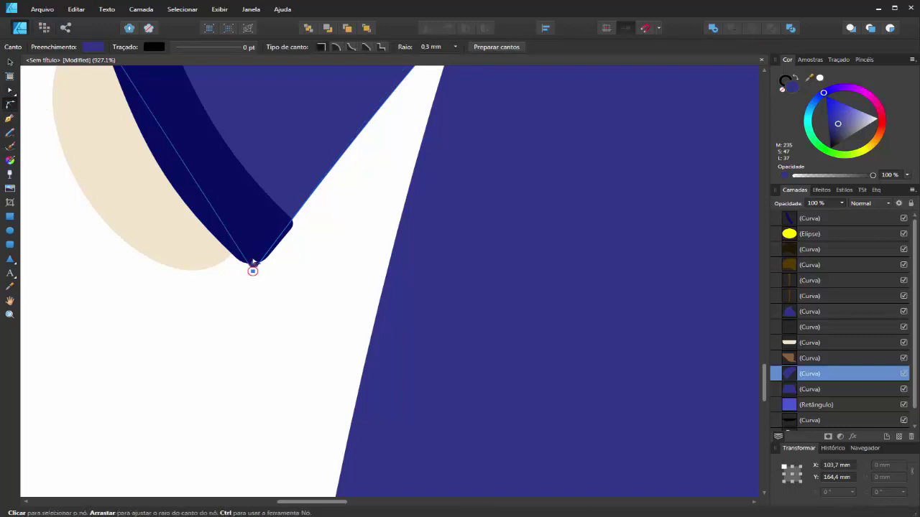
drag(252, 246, 252, 269)
click(290, 302)
Step: Adjust the cuff's sleeve-side curve and shift its two upper corner nodes slightly outward past the sleeve's edge
scroll(289, 288, down, 10)
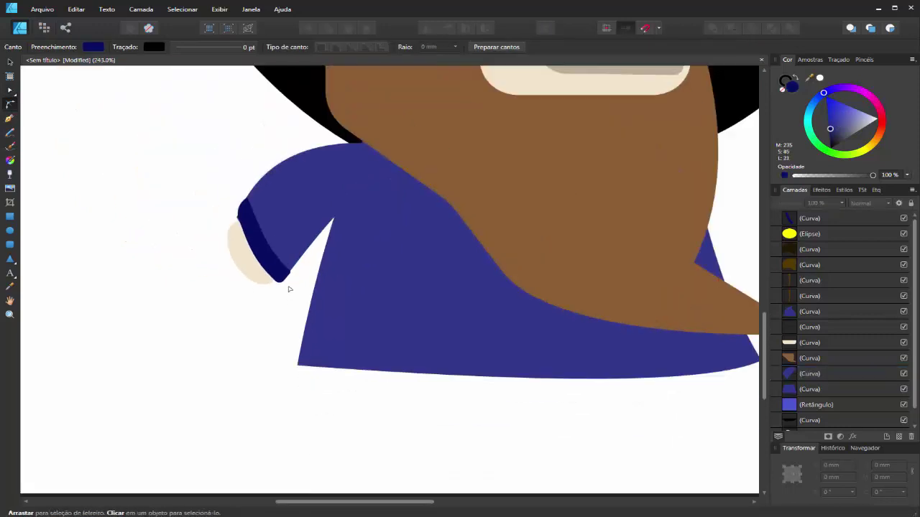
scroll(256, 294, up, 3)
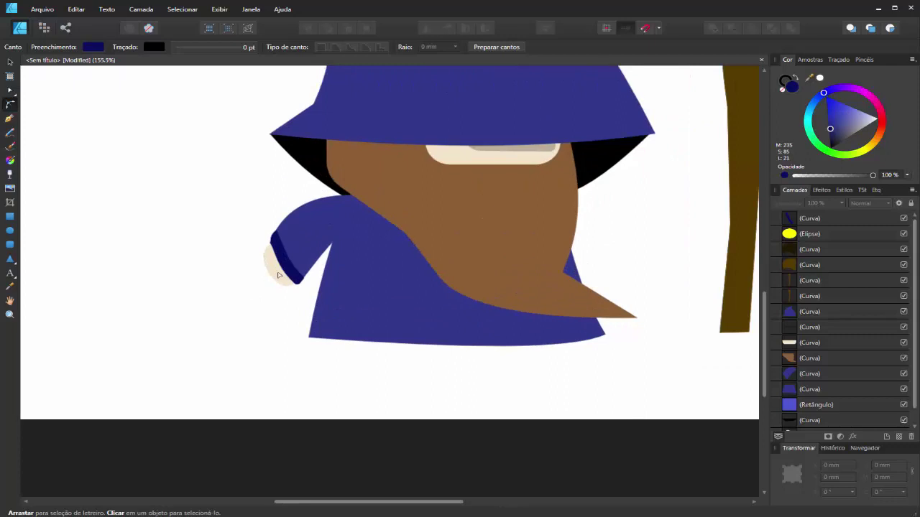
scroll(276, 261, up, 4)
click(10, 63)
click(299, 260)
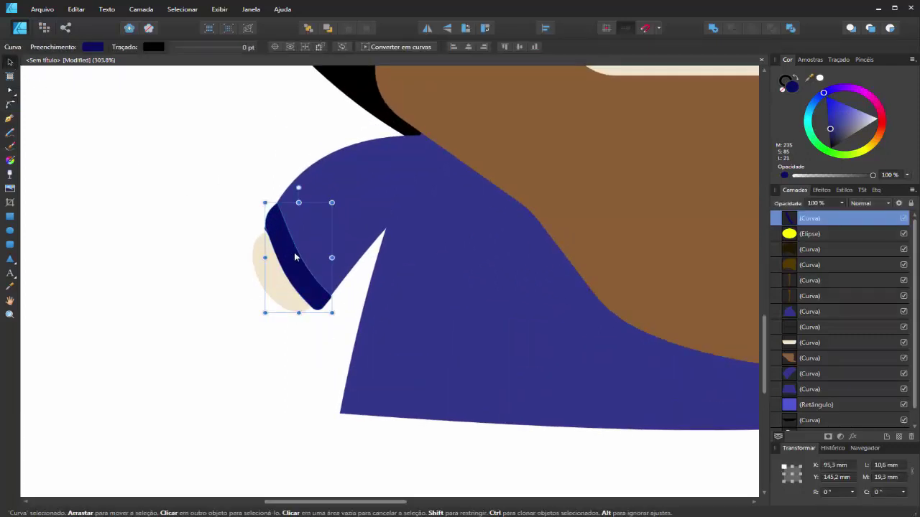
key(a)
mouse_move(299, 251)
mouse_down()
mouse_move(318, 240)
mouse_move(355, 175)
mouse_move(319, 238)
mouse_move(300, 247)
mouse_up()
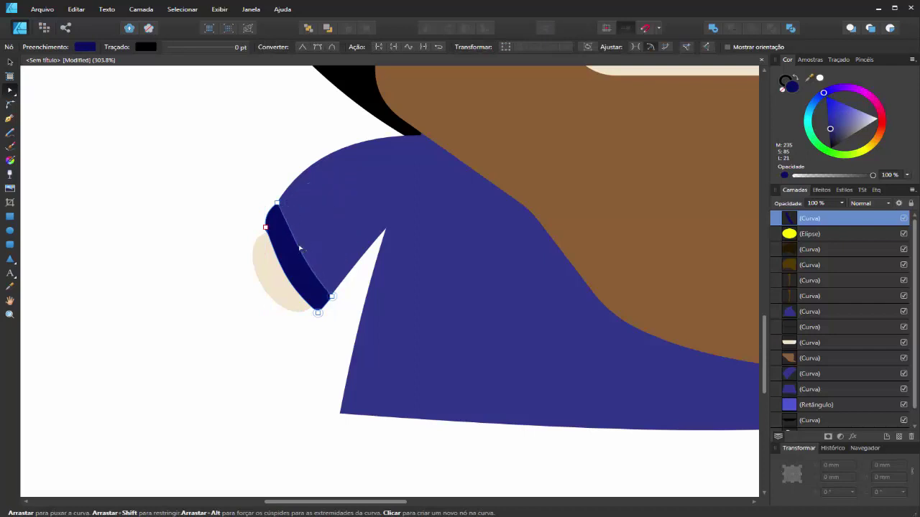
click(265, 227)
drag(276, 204, 280, 214)
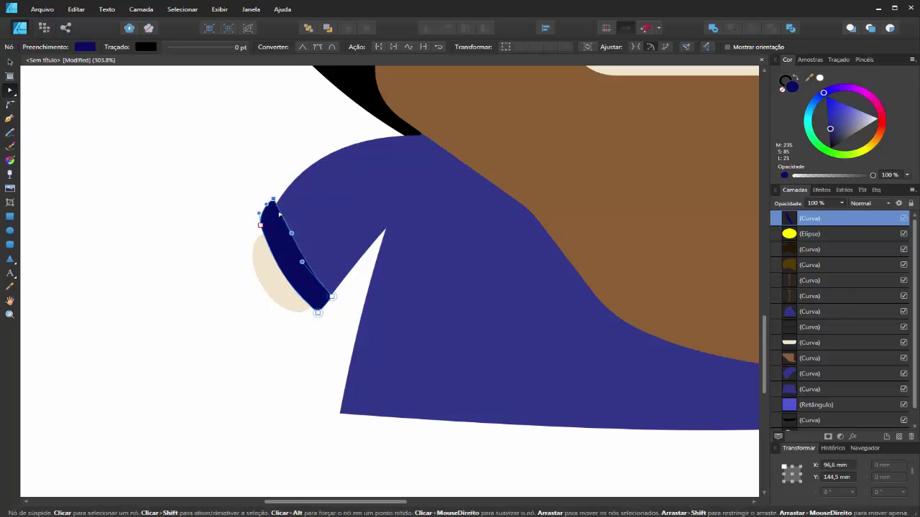
click(260, 372)
Step: Reposition the cuff's topmost corner node on the sleeve's outer edge
scroll(295, 227, up, 3)
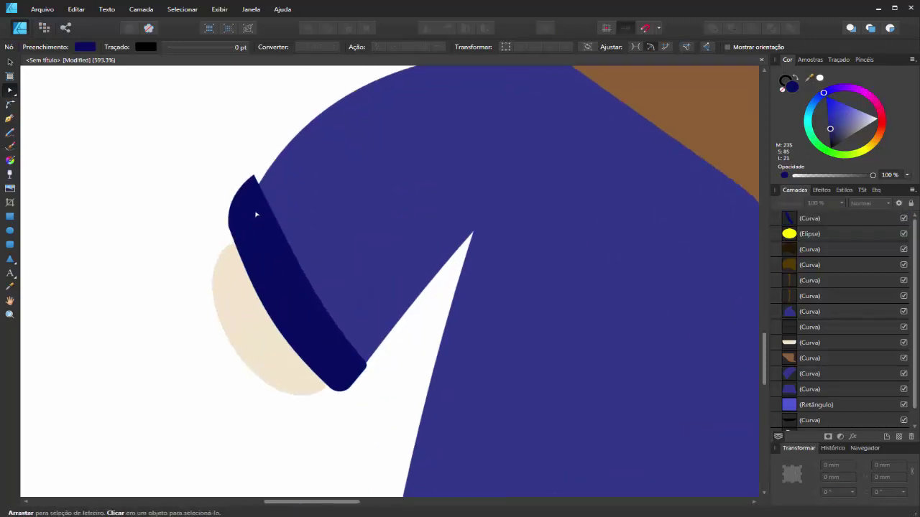
click(254, 211)
click(261, 184)
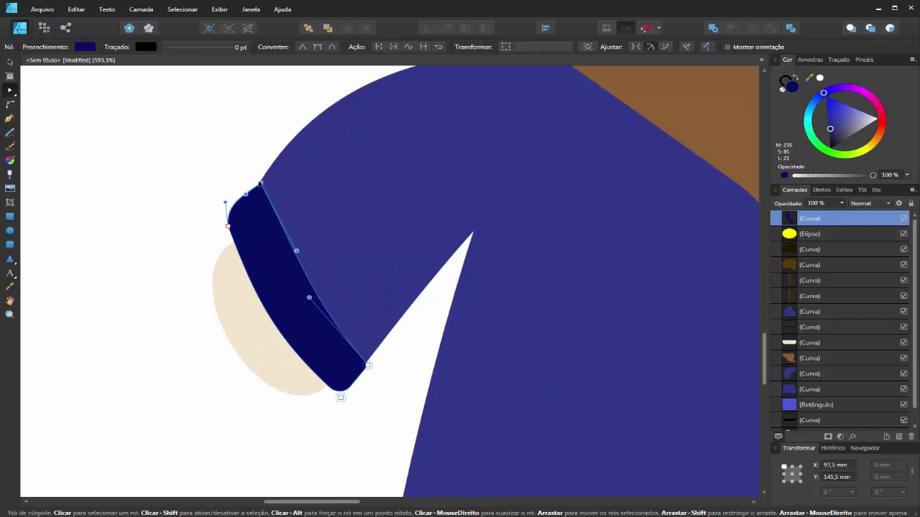
click(183, 212)
Step: Group the finished arm's sleeve, cuff and hand into one object
scroll(259, 201, down, 8)
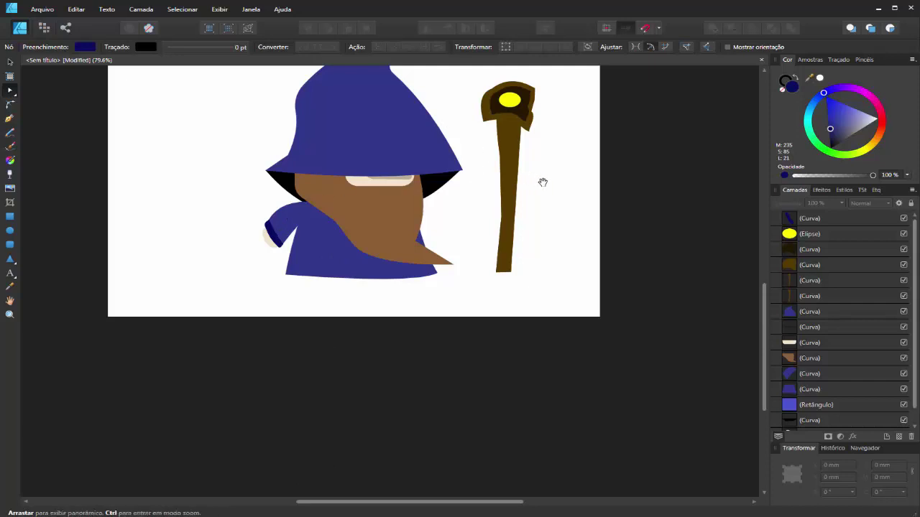
scroll(543, 187, up, 3)
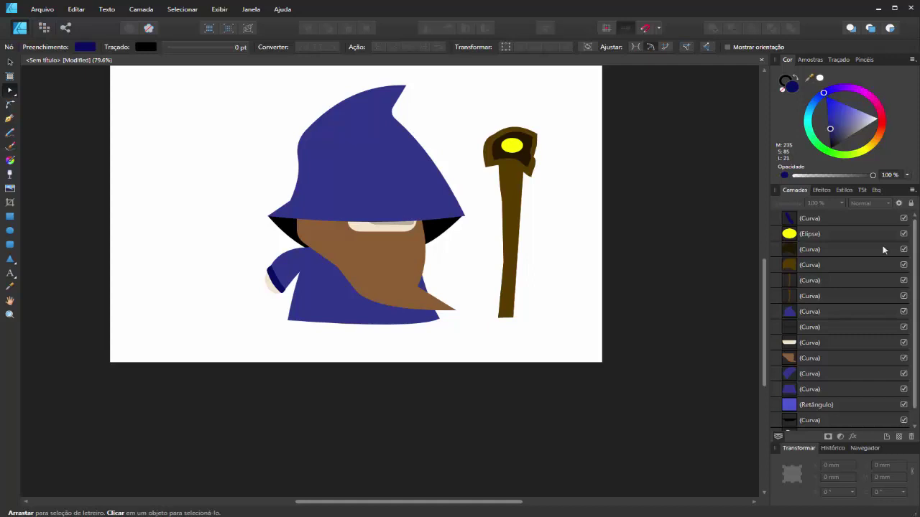
click(236, 258)
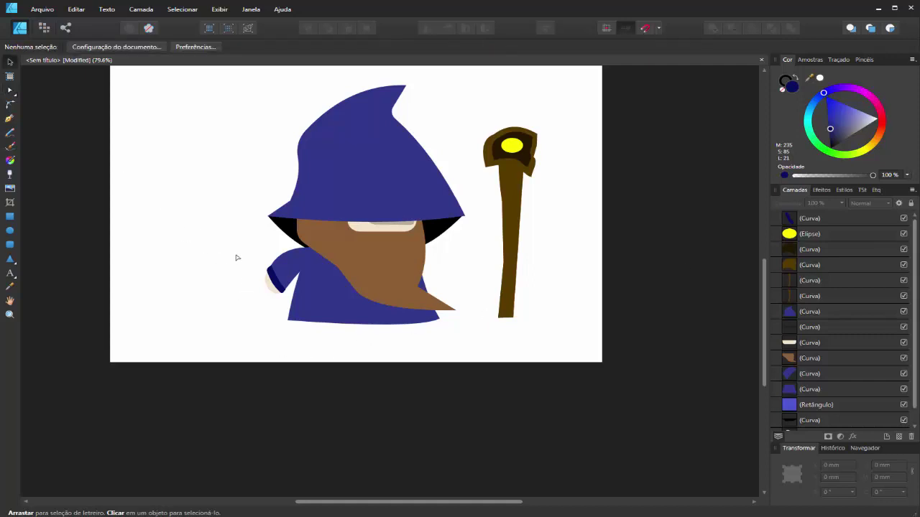
drag(231, 230, 328, 309)
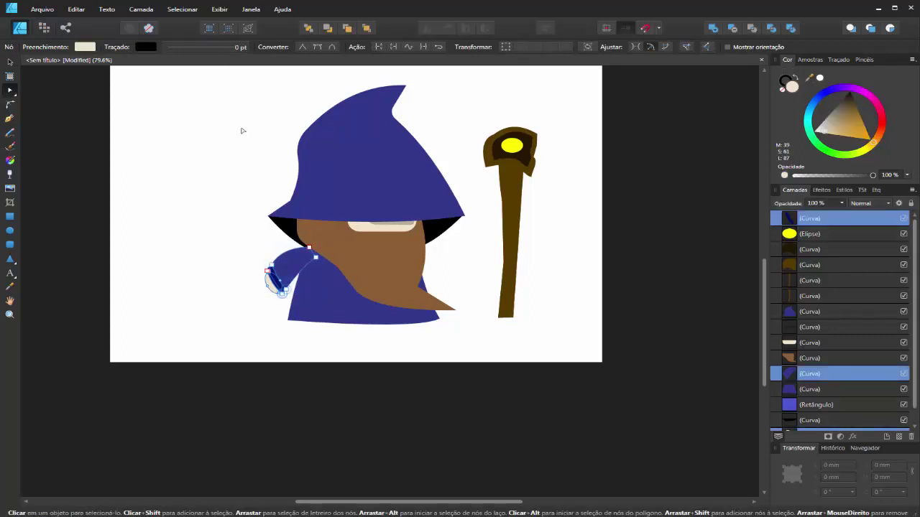
click(226, 135)
drag(243, 243, 314, 321)
scroll(311, 122, up, 1)
click(311, 122)
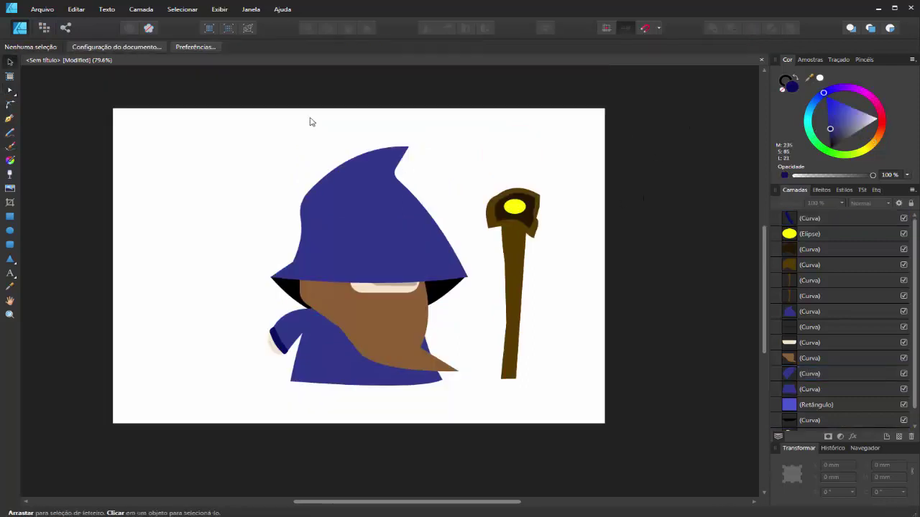
drag(245, 295, 322, 373)
click(62, 46)
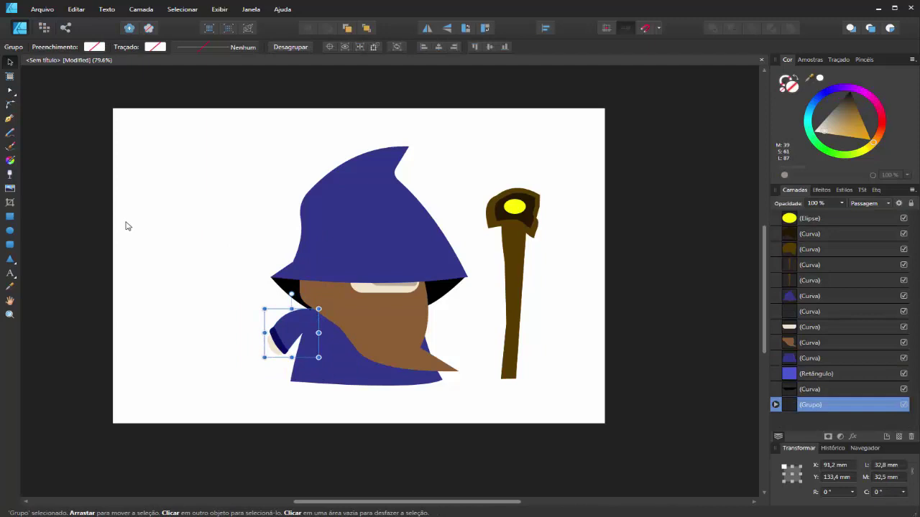
Step: Duplicate the arm group and place the copy between the robe and the staff, level with the original arm
click(127, 226)
click(287, 343)
key(ctrl+j)
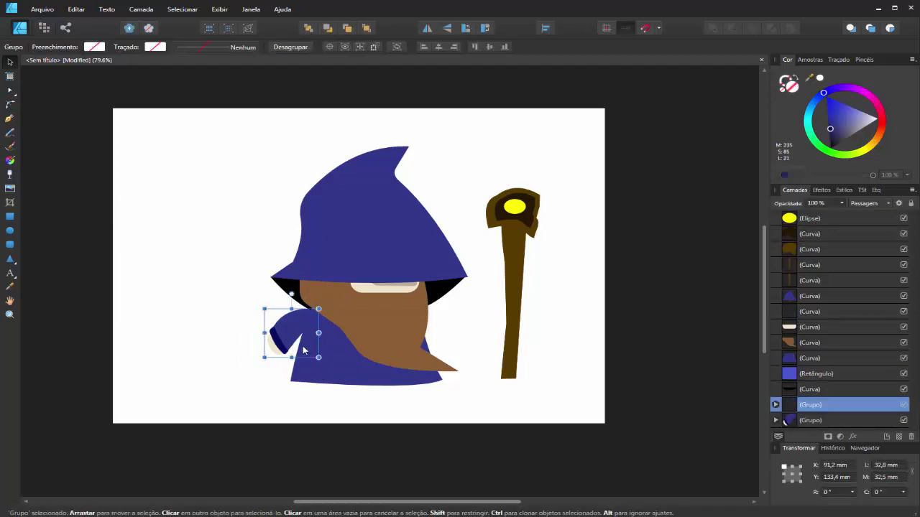
drag(299, 325, 473, 324)
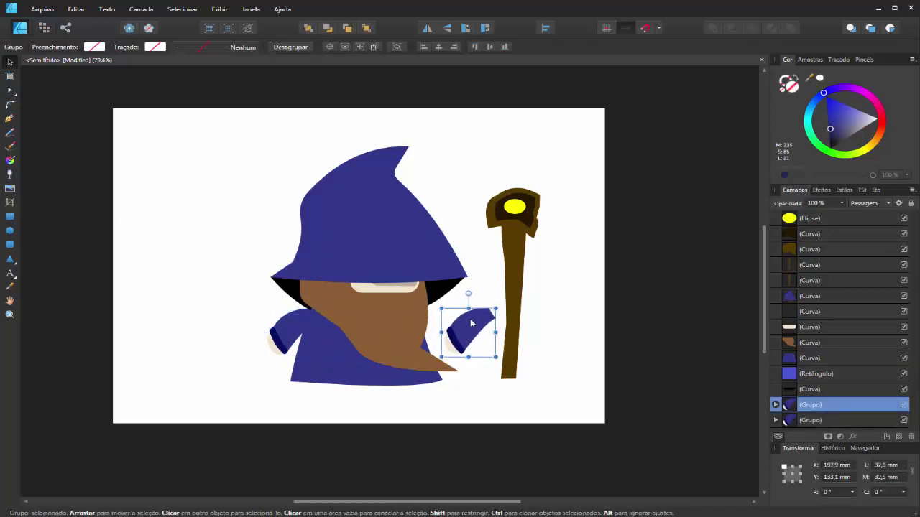
Step: Flip the copied arm, rotate it to about 161° and attach it to the robe's staff side with the hand pointing outward
click(428, 32)
drag(468, 293, 460, 291)
click(447, 29)
drag(473, 334, 453, 324)
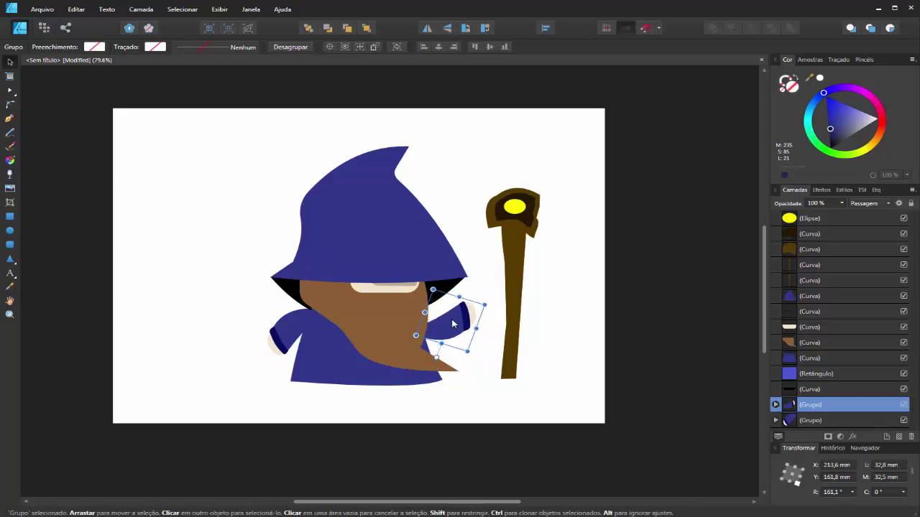
Step: Pull the duplicate staff shaft off the original and remove it
click(519, 277)
drag(519, 278, 478, 273)
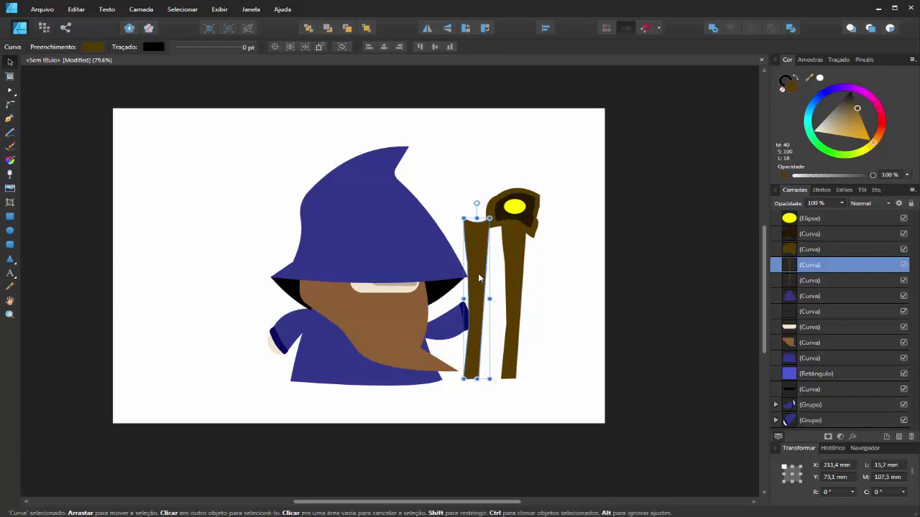
key(ctrl+z)
Step: Group the four staff pieces and shift the staff slightly farther from the copied arm
drag(567, 170, 473, 407)
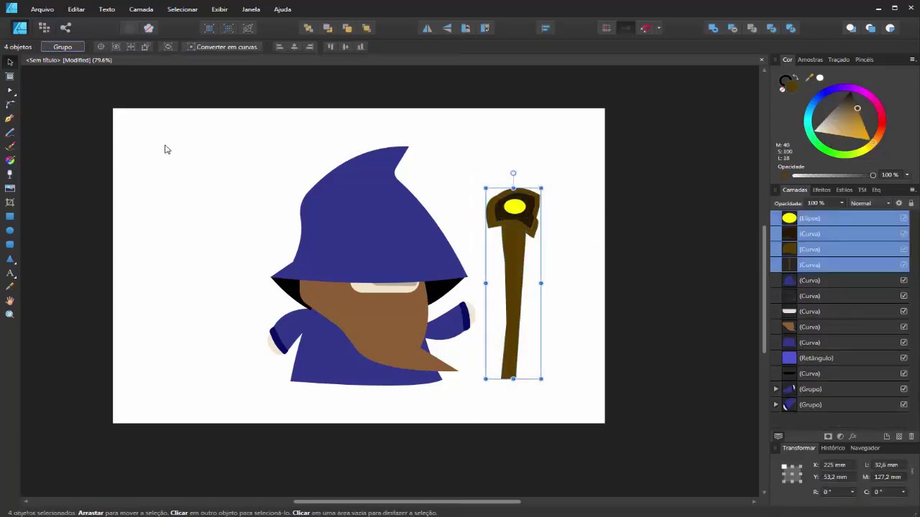
key(ctrl+g)
mouse_move(514, 331)
mouse_down()
mouse_move(476, 327)
mouse_move(527, 327)
mouse_up()
Step: Ungroup the copied arm and move its hand ellipse away from the cuff
click(464, 320)
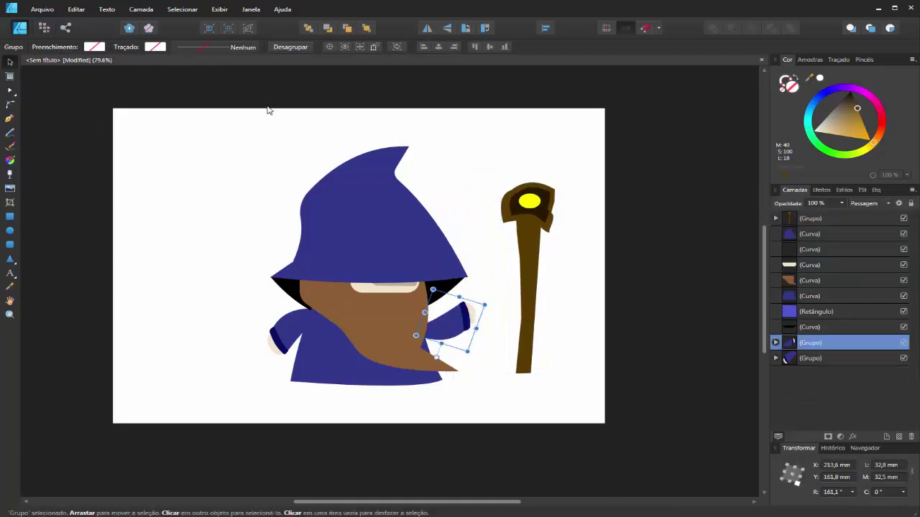
click(285, 48)
click(436, 199)
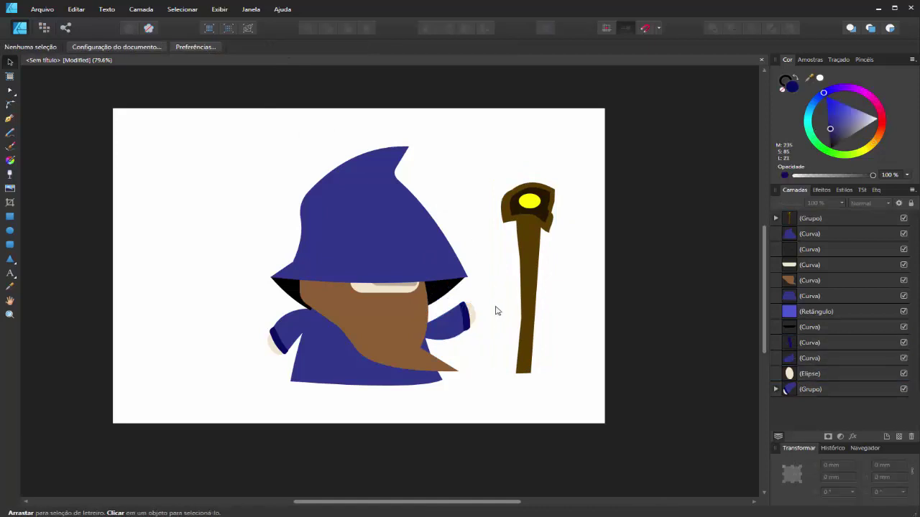
click(473, 316)
drag(474, 316, 477, 254)
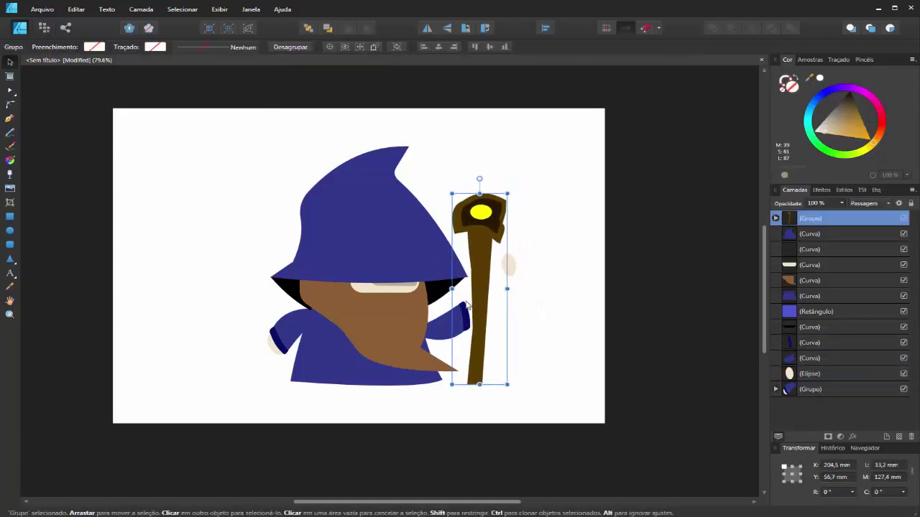
mouse_move(476, 328)
mouse_down()
mouse_move(467, 324)
mouse_move(475, 337)
mouse_up()
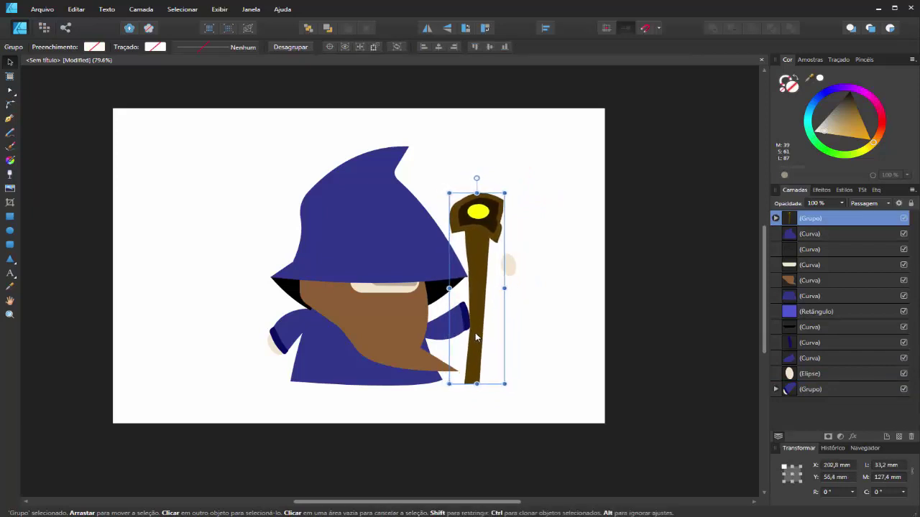
click(435, 332)
drag(429, 354, 423, 351)
drag(485, 244, 482, 330)
key(ctrl+z)
key(ctrl+z)
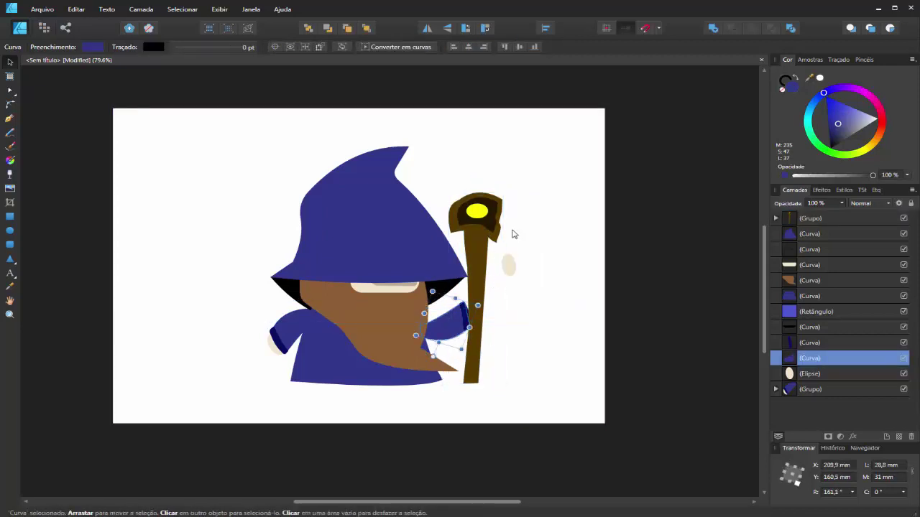
key(ctrl+z)
Step: Group the copied arm's sleeve and cuff and rotate the group slightly clockwise so the arm points toward the staff
drag(481, 294, 408, 352)
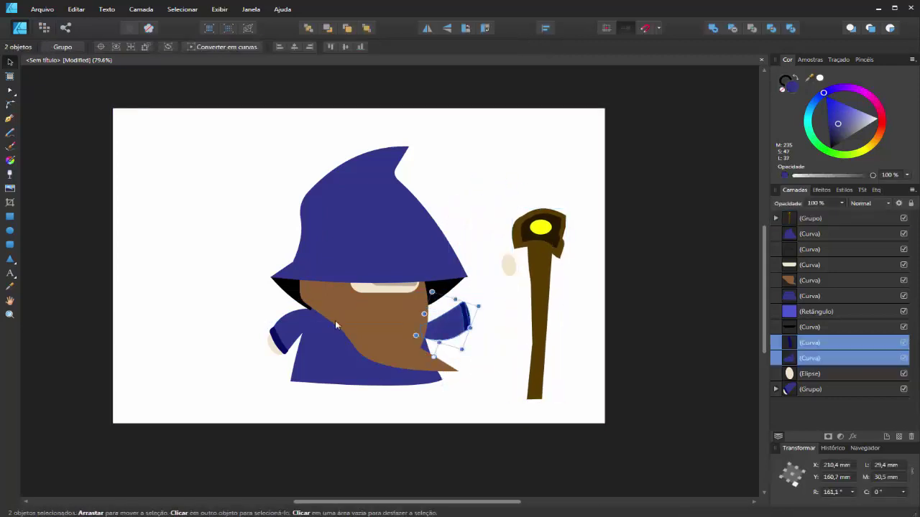
click(62, 47)
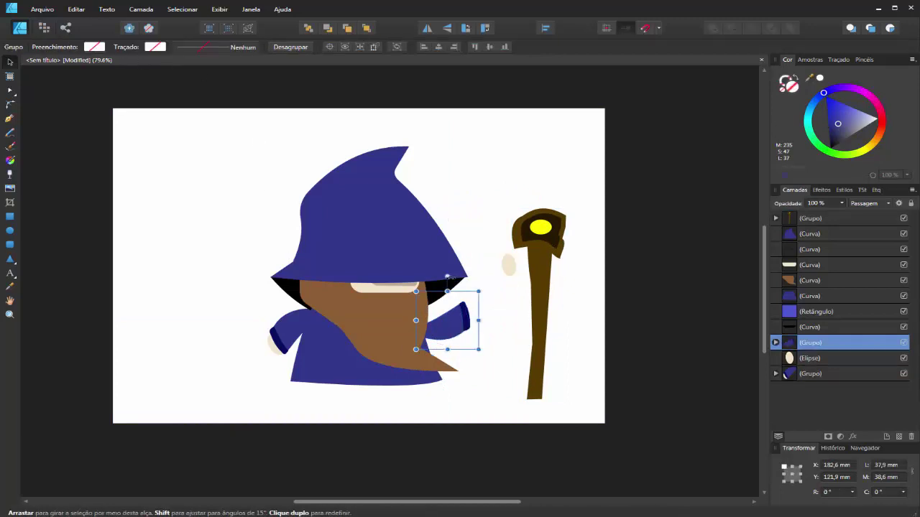
drag(452, 278, 471, 274)
click(508, 367)
Step: Move the staff against the arm's cuff and bring the hand ellipse to the front, placed over the shaft as a grip
click(541, 278)
drag(539, 306, 477, 324)
click(507, 265)
click(366, 28)
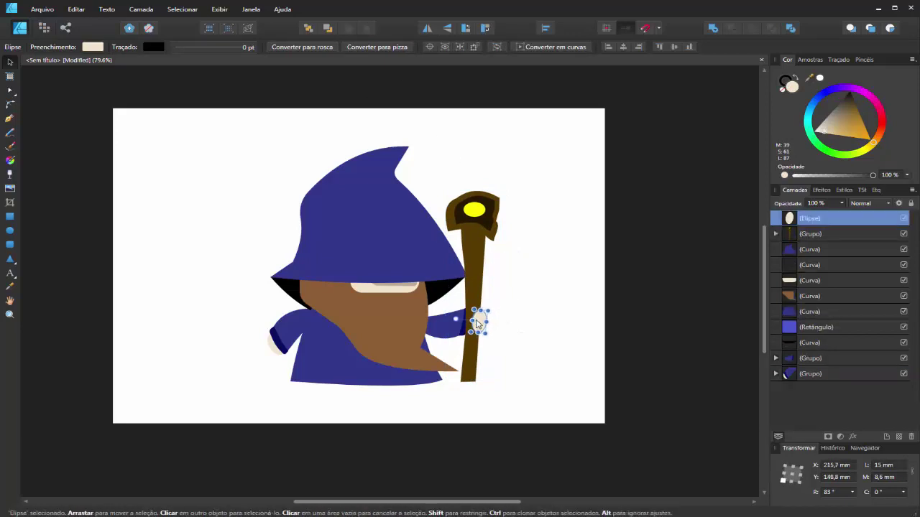
click(513, 363)
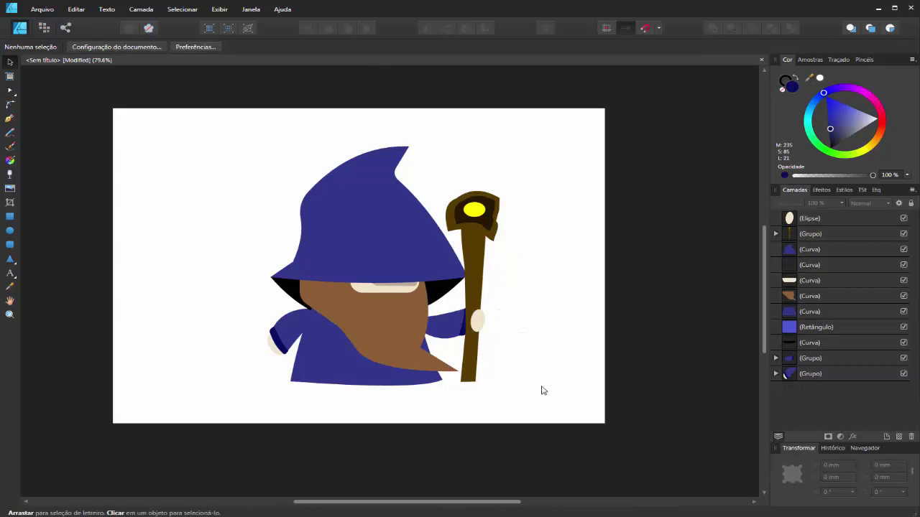
Step: Examine the assembled wizard at several magnifications, checking the overall proportions and the hand holding the staff
scroll(543, 391, down, 3)
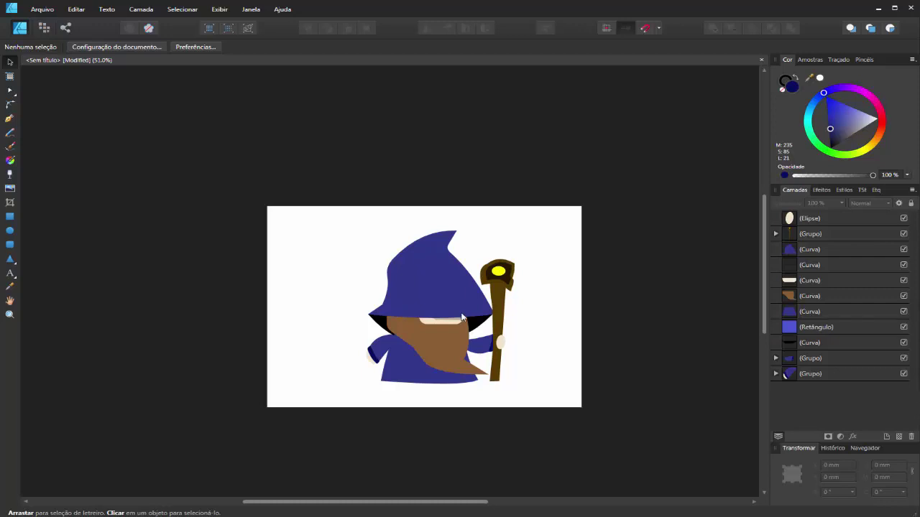
scroll(465, 343, up, 3)
scroll(452, 346, down, 4)
scroll(453, 347, up, 3)
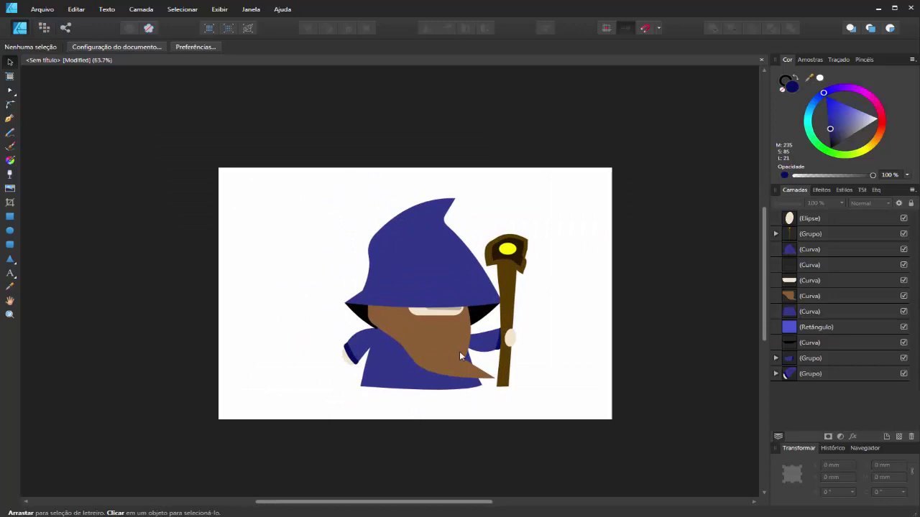
scroll(467, 336, up, 1)
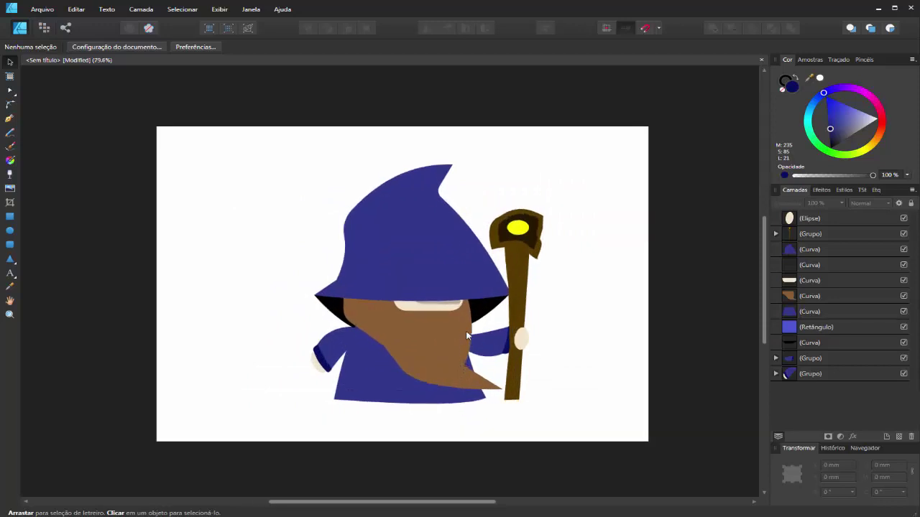
scroll(468, 307, up, 1)
scroll(471, 304, down, 2)
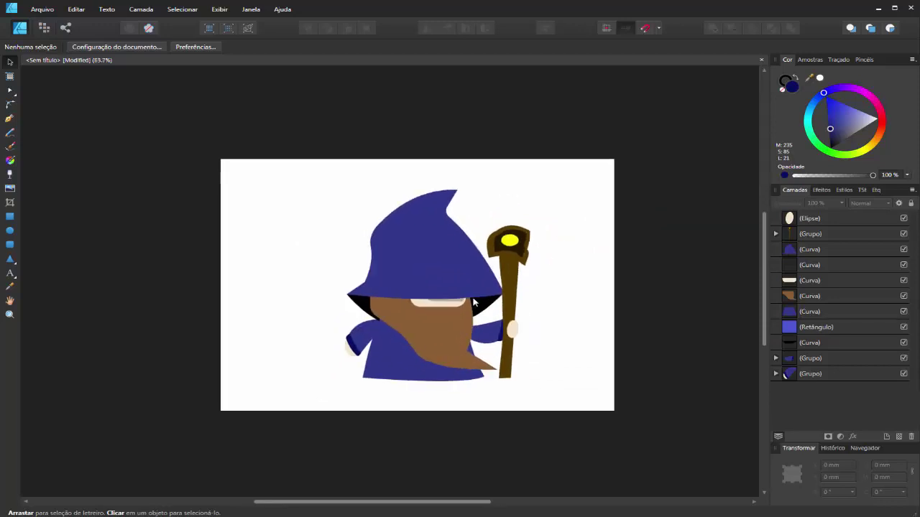
scroll(493, 352, down, 1)
scroll(485, 380, up, 2)
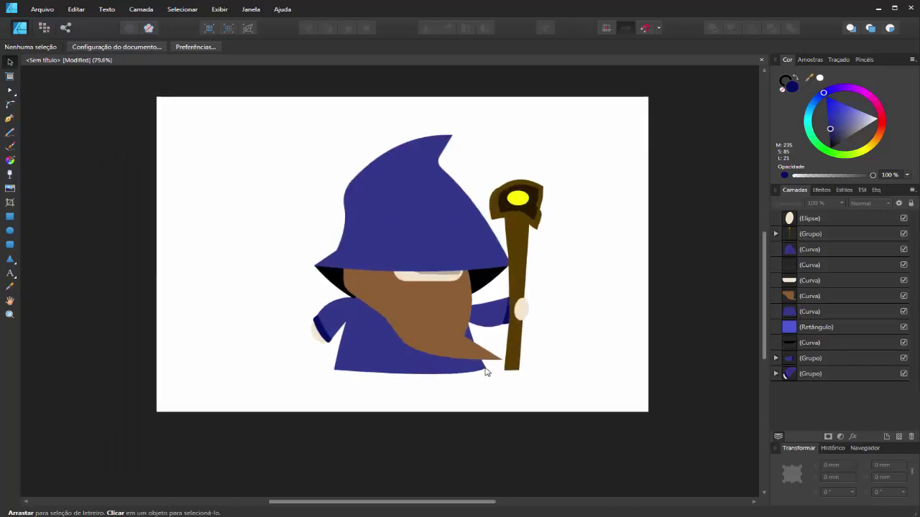
scroll(486, 369, up, 1)
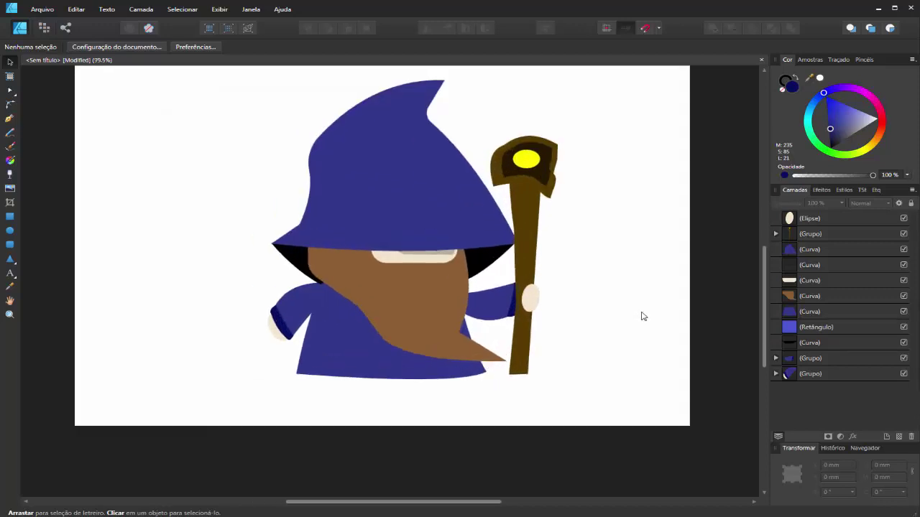
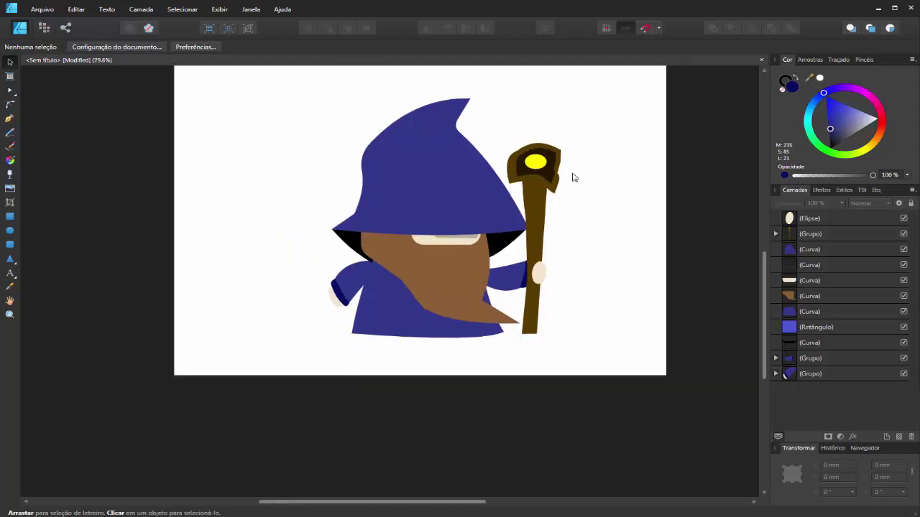
Step: Move the lower corner node of the hat's black underside, above the free arm, so the tip tucks behind the beard
scroll(585, 163, up, 1)
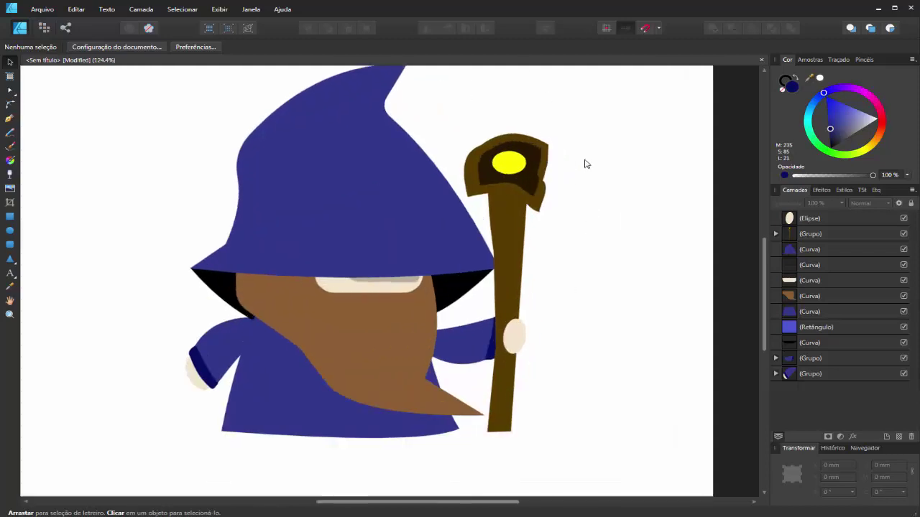
double_click(223, 295)
click(255, 319)
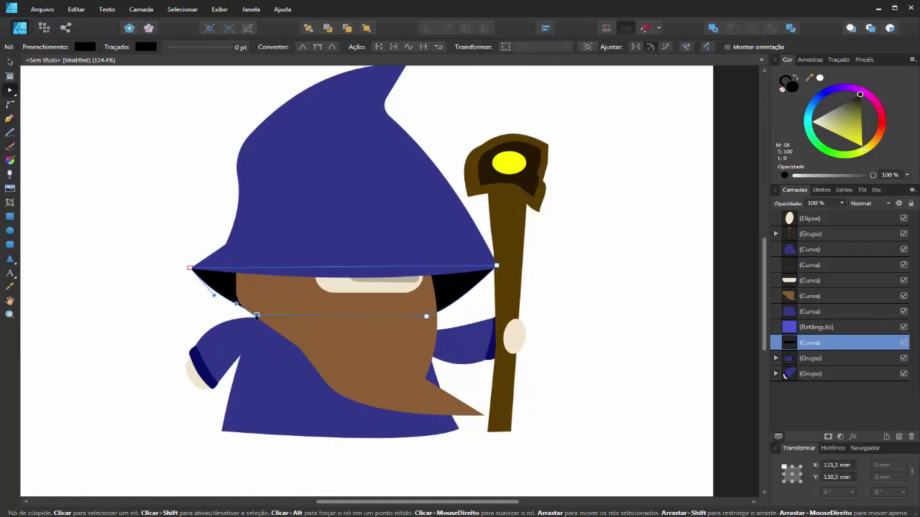
click(190, 403)
Step: Apply a diagonal linear gradient to the hat, running from its upper outer edge to dark navy toward the staff-side brim
scroll(553, 238, down, 5)
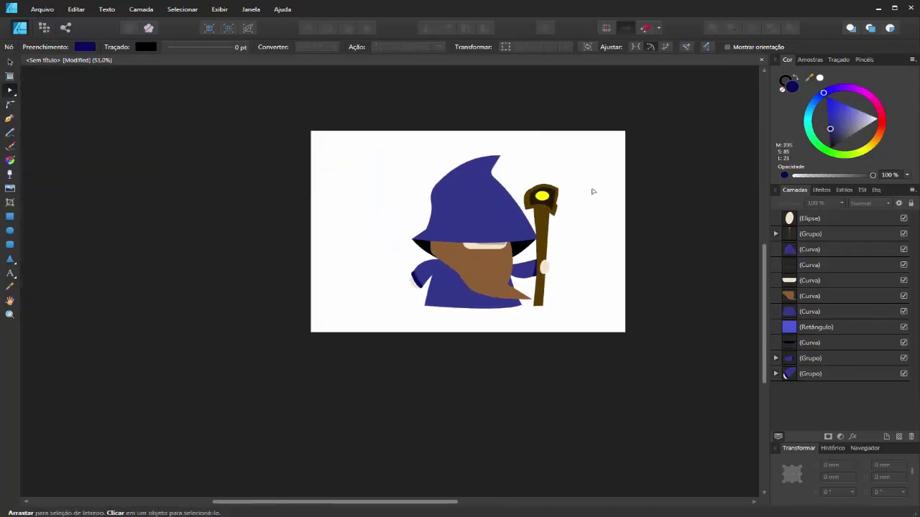
scroll(610, 185, up, 1)
scroll(535, 174, up, 3)
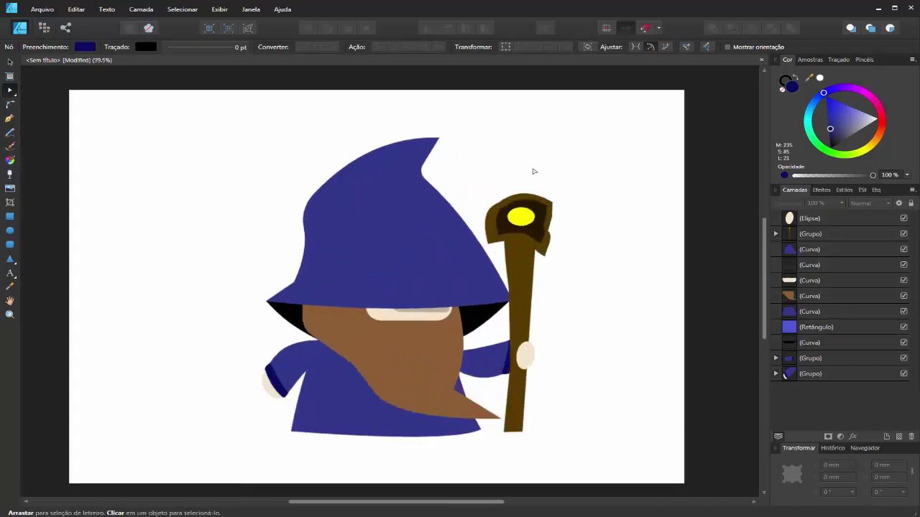
click(10, 161)
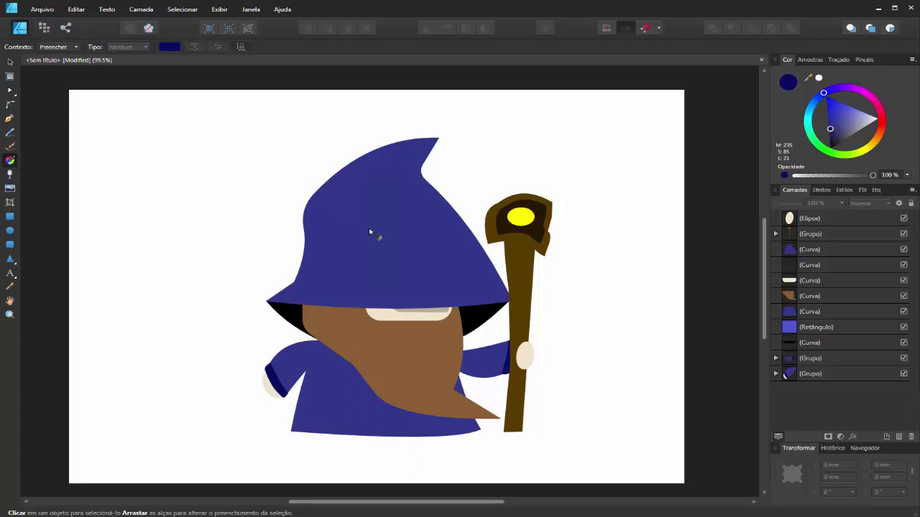
mouse_move(328, 192)
mouse_down()
mouse_move(429, 281)
mouse_move(412, 267)
mouse_up()
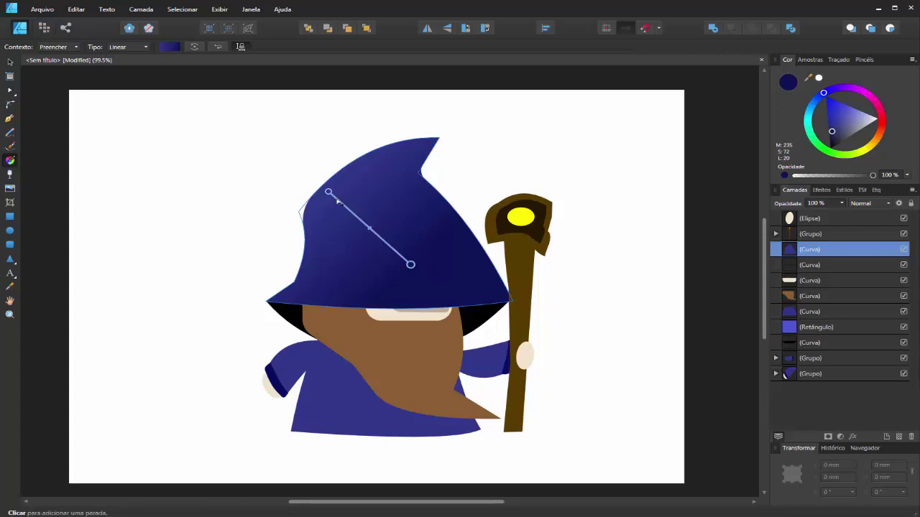
Step: Add a colour stop near the middle of the hat's gradient and make it a muted red
click(376, 235)
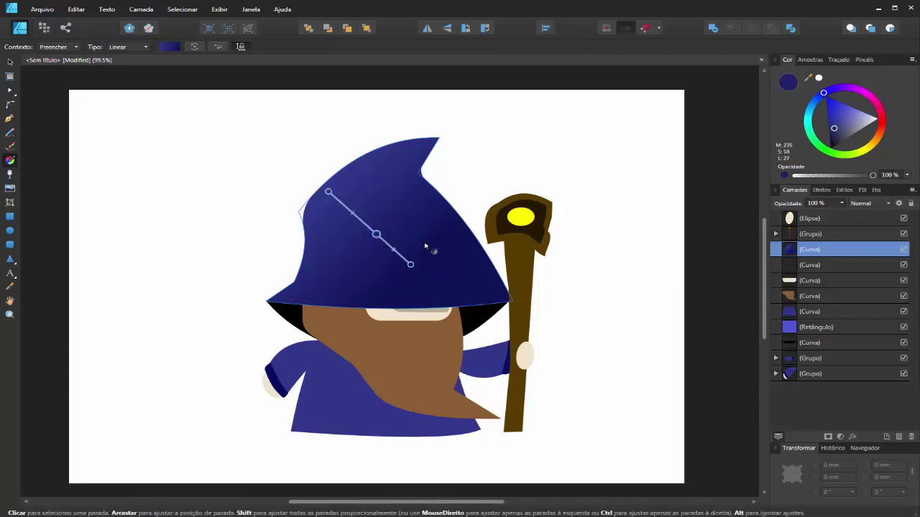
mouse_move(835, 131)
mouse_down()
mouse_move(859, 121)
mouse_move(852, 126)
mouse_move(888, 132)
mouse_move(889, 121)
mouse_up()
click(883, 120)
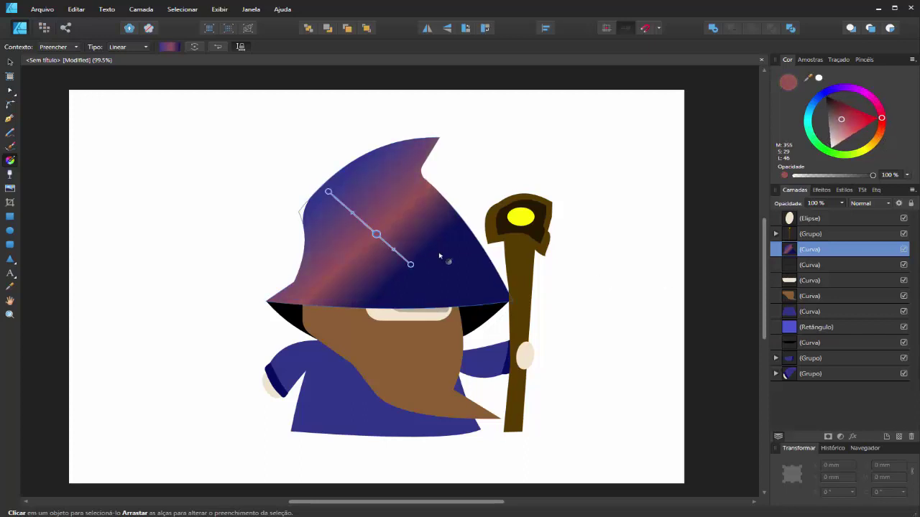
Step: Extend the hat's gradient slightly past its navy end and add a muted purple colour stop between the blue and red ones
mouse_move(414, 263)
mouse_down()
mouse_move(440, 280)
mouse_move(417, 266)
mouse_up()
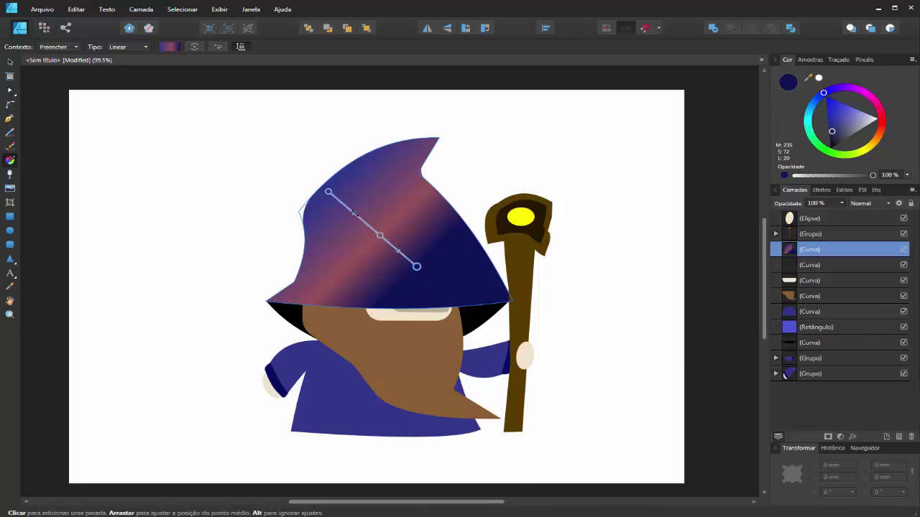
click(361, 220)
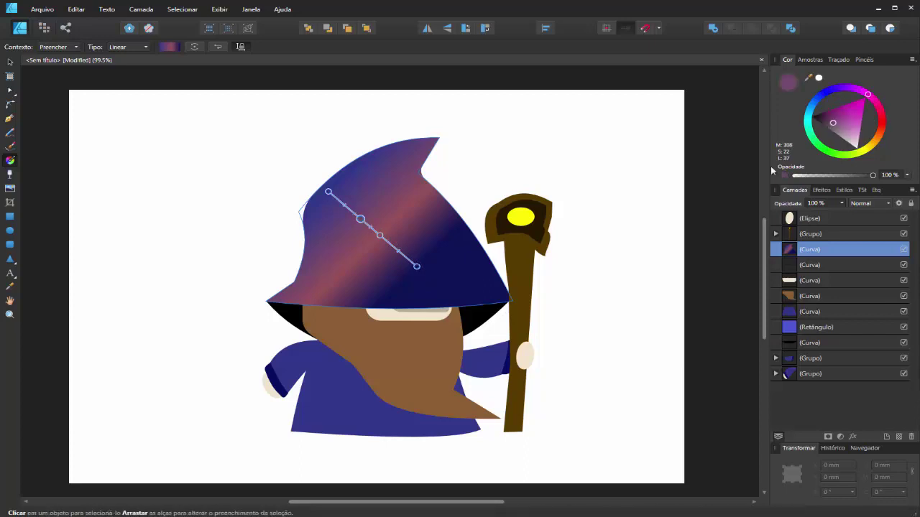
click(871, 144)
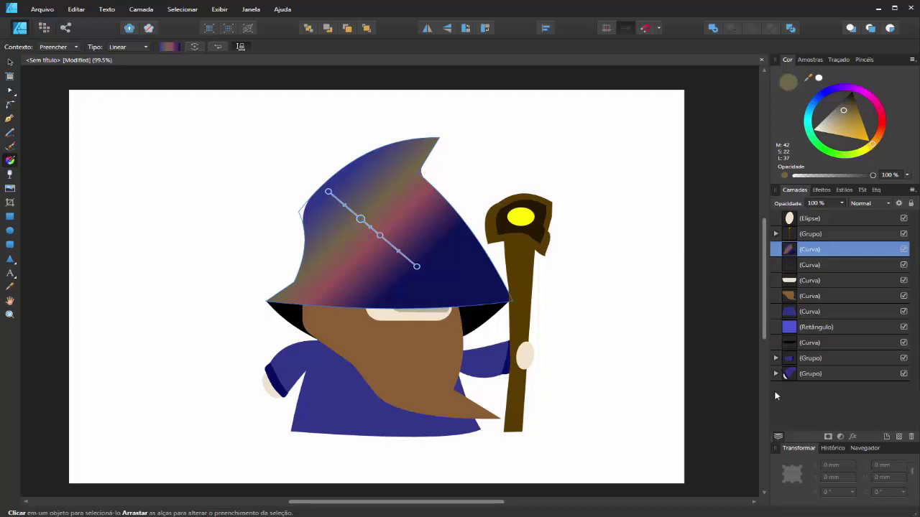
key(ctrl+z)
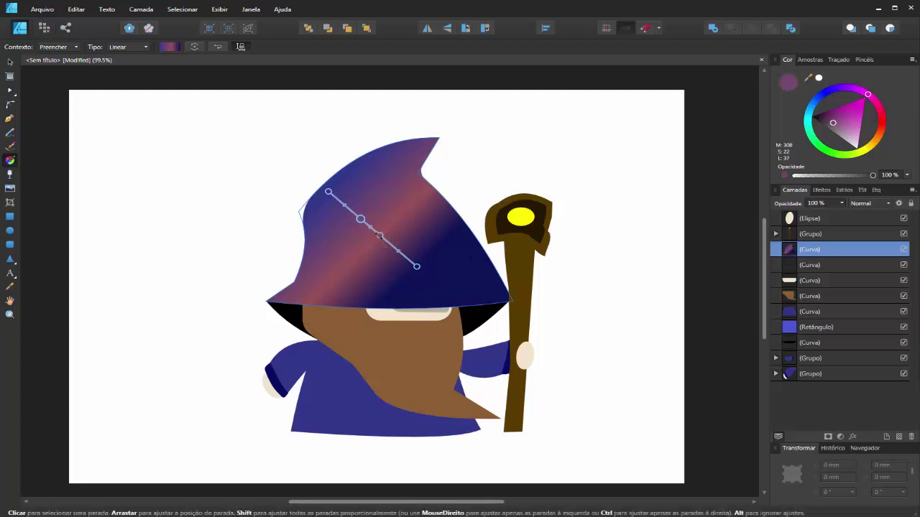
Step: Darken the red middle stop of the hat's gradient to a deep red with hue 355, saturation 49 and lightness 25
click(882, 117)
click(862, 124)
mouse_move(861, 123)
mouse_down()
mouse_move(832, 115)
mouse_move(838, 108)
mouse_up()
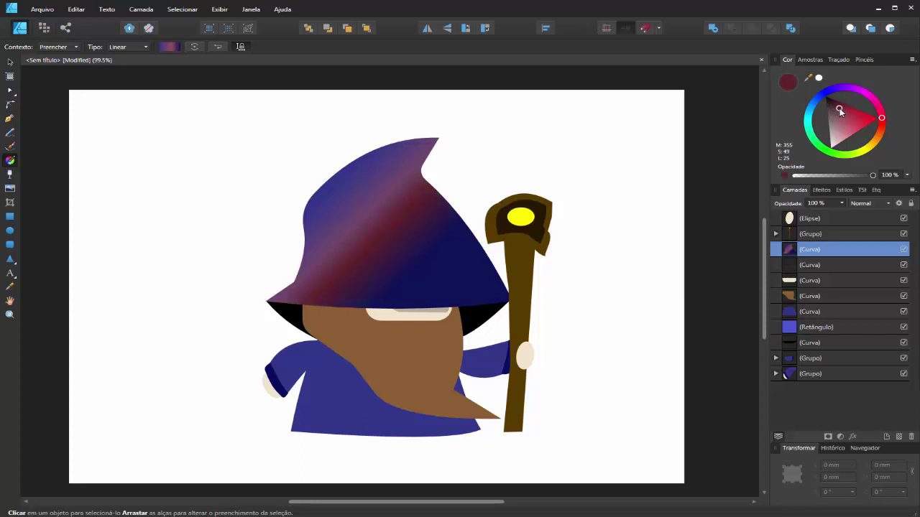
click(10, 62)
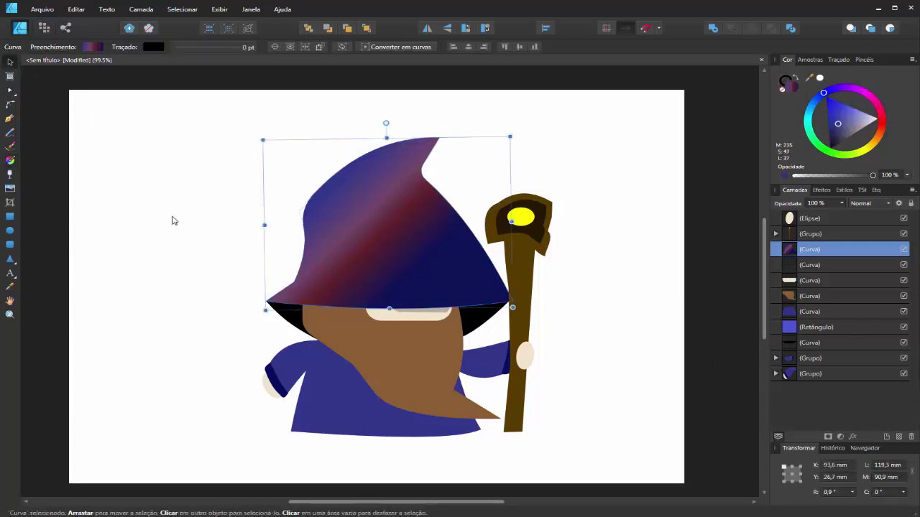
click(172, 221)
scroll(601, 459, down, 4)
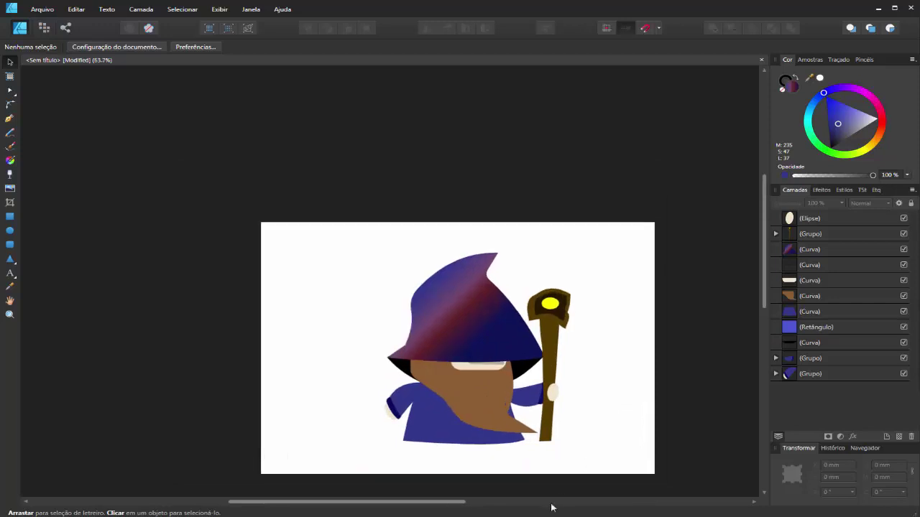
scroll(581, 453, up, 3)
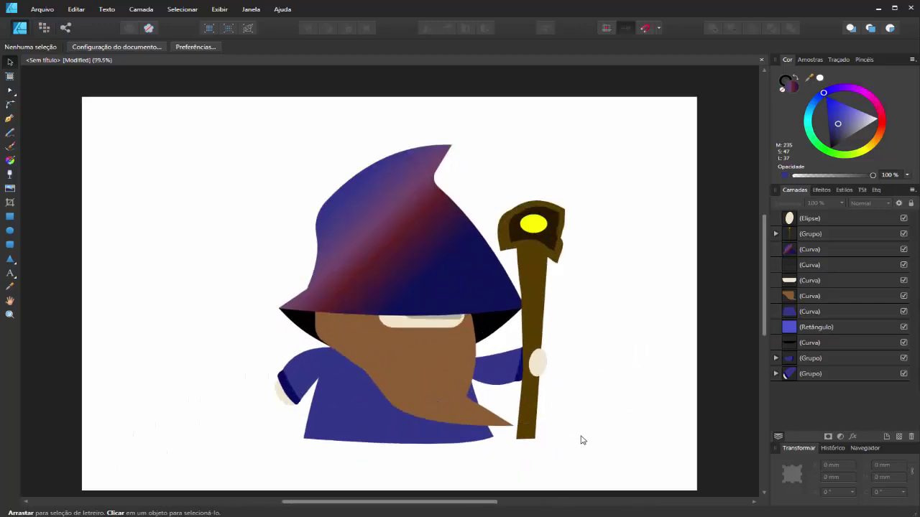
Step: Apply a short diagonal linear gradient to the robe, from blue near the free arm to dark navy beneath the beard
click(345, 205)
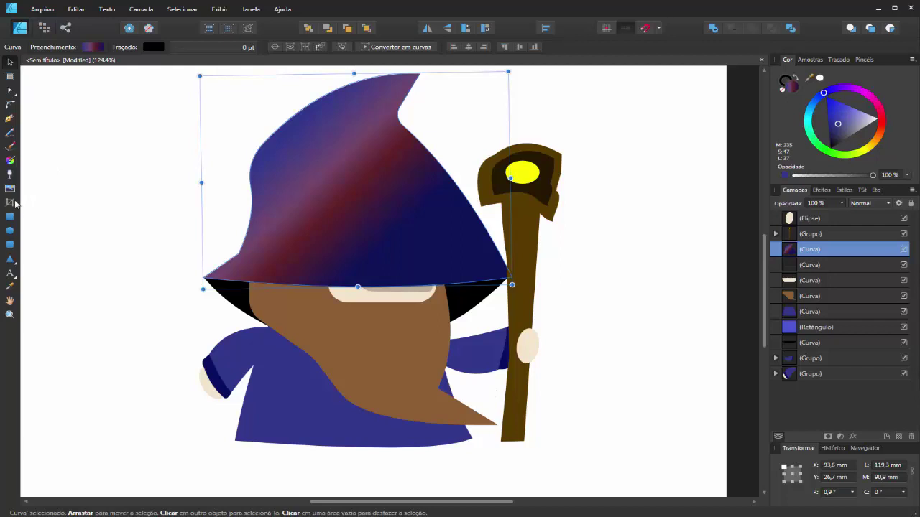
click(10, 161)
click(275, 363)
drag(277, 361, 329, 411)
Step: Add a colour stop midway along the robe's gradient and make it dark red with hue 4
click(298, 382)
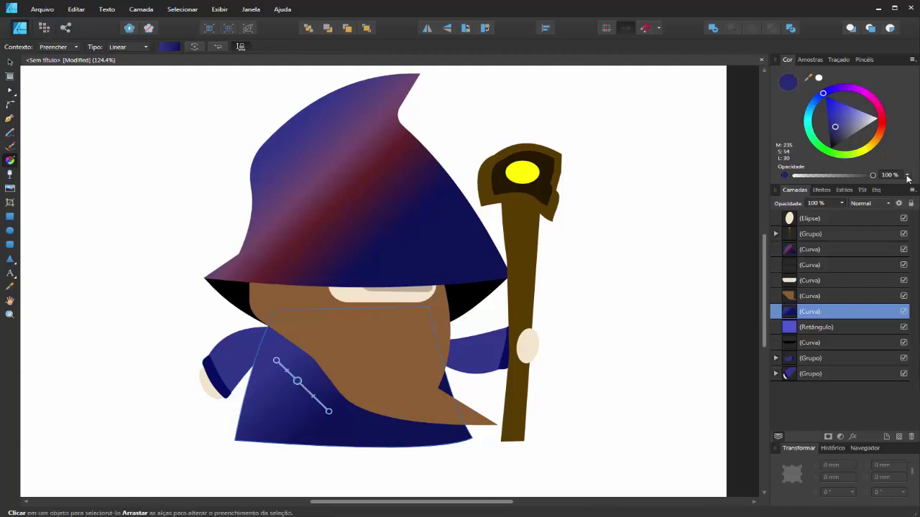
click(882, 124)
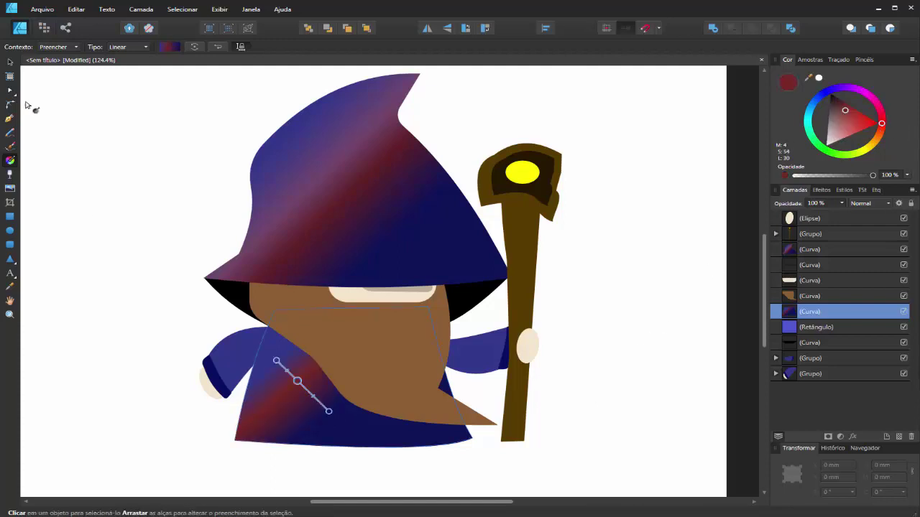
click(9, 63)
click(181, 253)
scroll(434, 253, down, 5)
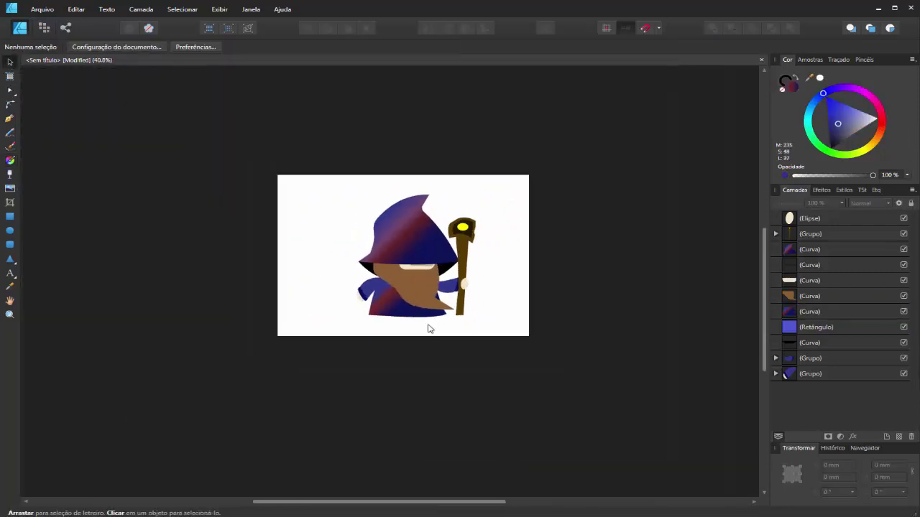
scroll(427, 328, up, 2)
scroll(411, 325, up, 2)
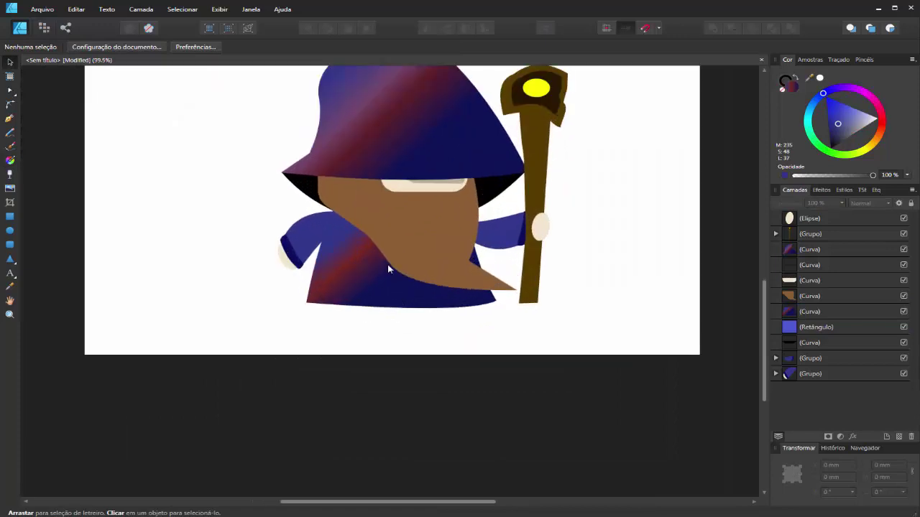
scroll(379, 291, up, 1)
Step: Shift the blend midpoint between the blue and red stops of the robe's gradient closer to the red stop
click(355, 266)
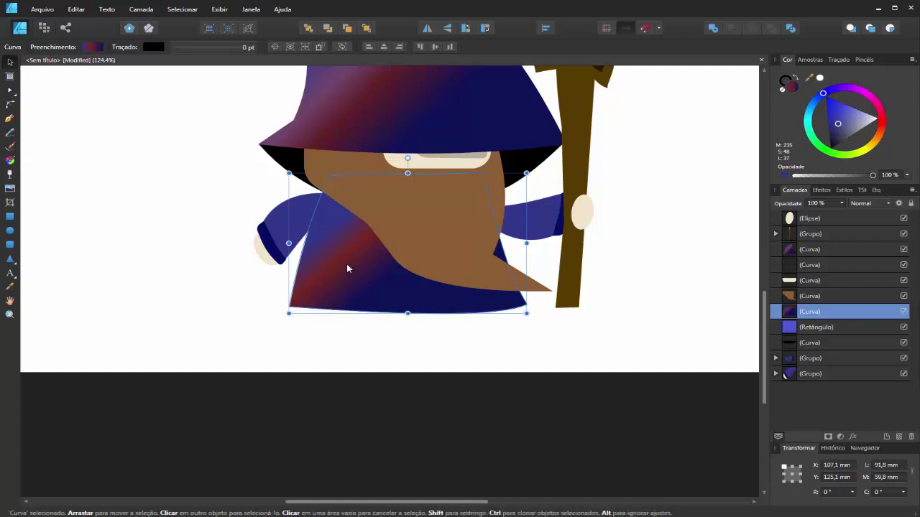
click(9, 161)
mouse_move(330, 227)
mouse_down()
mouse_move(383, 276)
mouse_move(377, 271)
mouse_up()
click(352, 247)
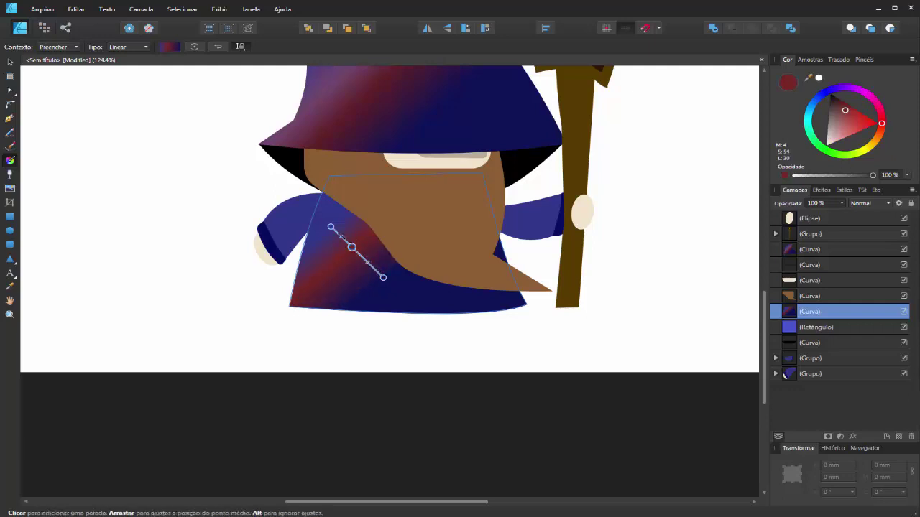
click(331, 227)
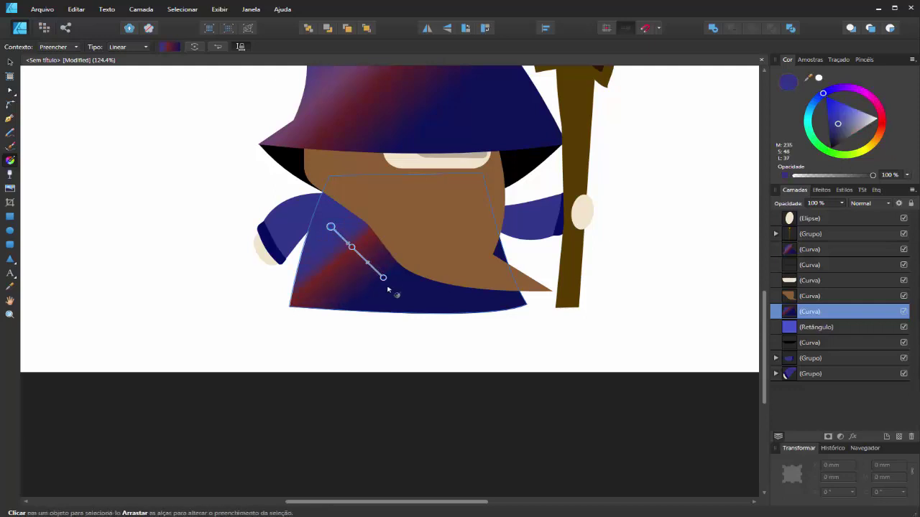
Step: Lengthen the robe's gradient toward the hem so the red band spreads wider before fading to navy
drag(383, 278, 485, 348)
click(330, 227)
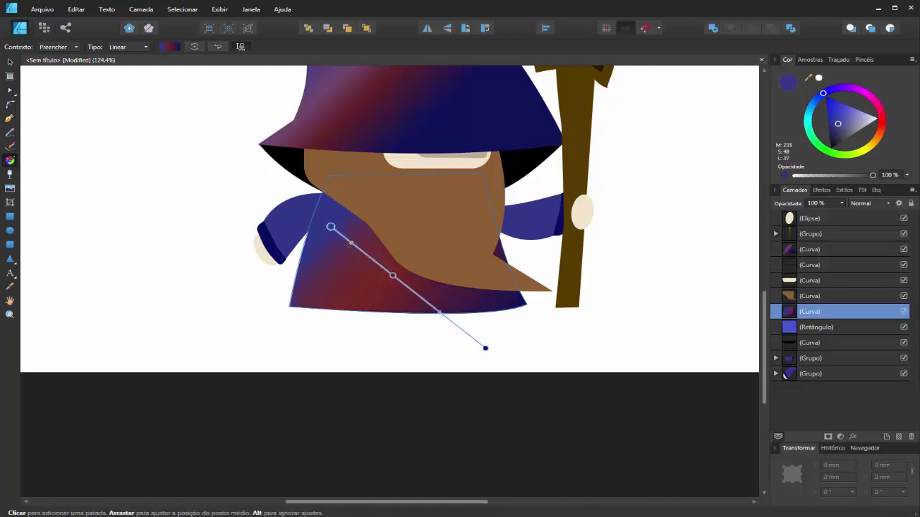
drag(486, 349, 416, 307)
click(10, 62)
click(120, 163)
scroll(238, 238, down, 3)
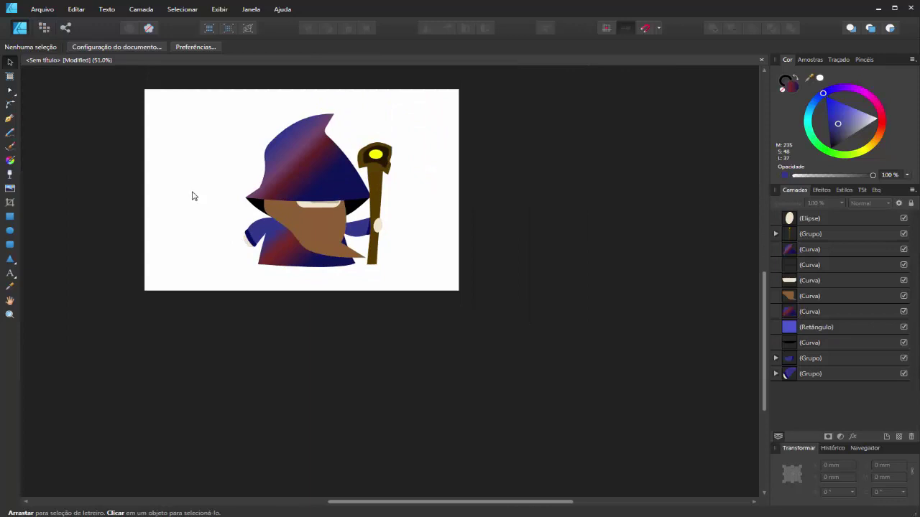
scroll(193, 198, up, 2)
scroll(226, 242, up, 3)
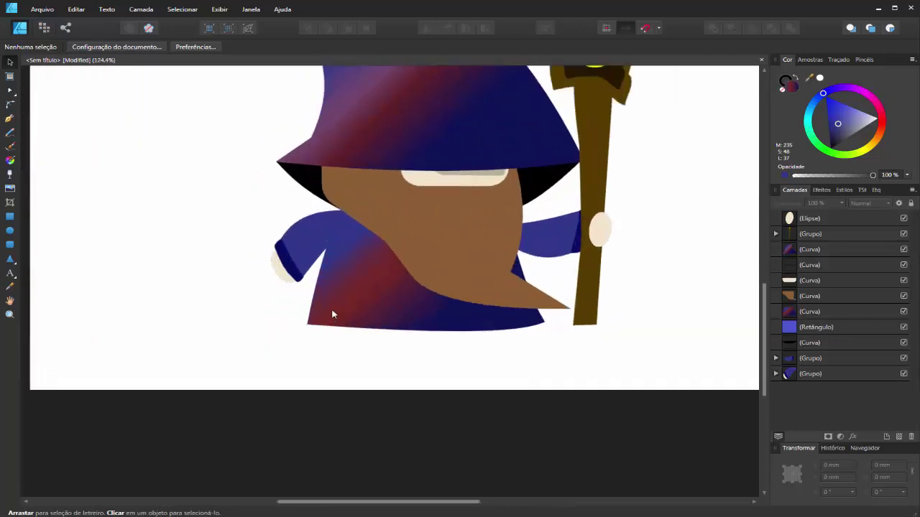
Step: Try to apply a diagonal gradient fill across the grouped free arm
click(304, 225)
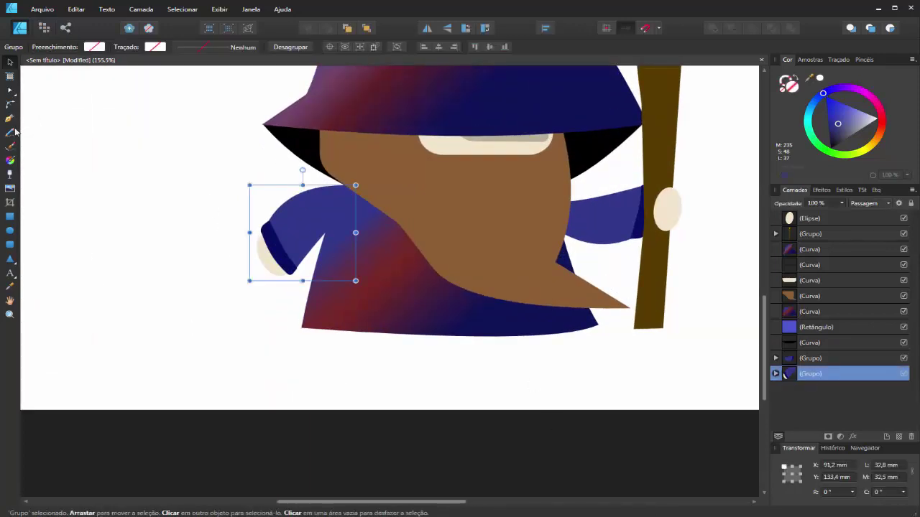
click(10, 160)
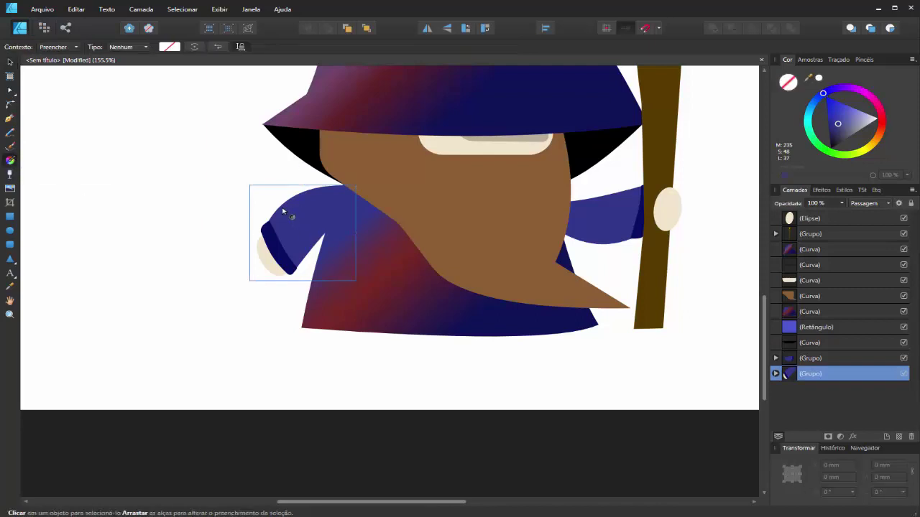
drag(282, 210, 309, 227)
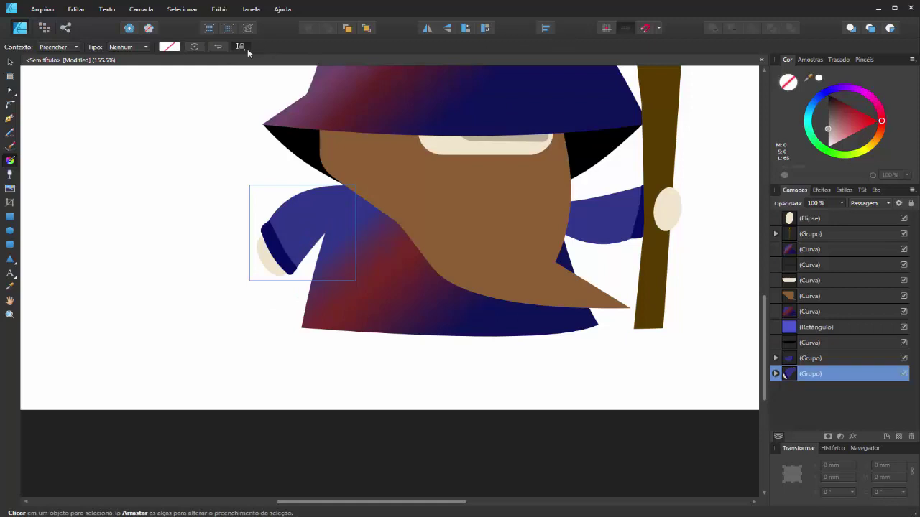
Step: Ungroup the free arm into separate cuff, sleeve and hand shapes
click(10, 63)
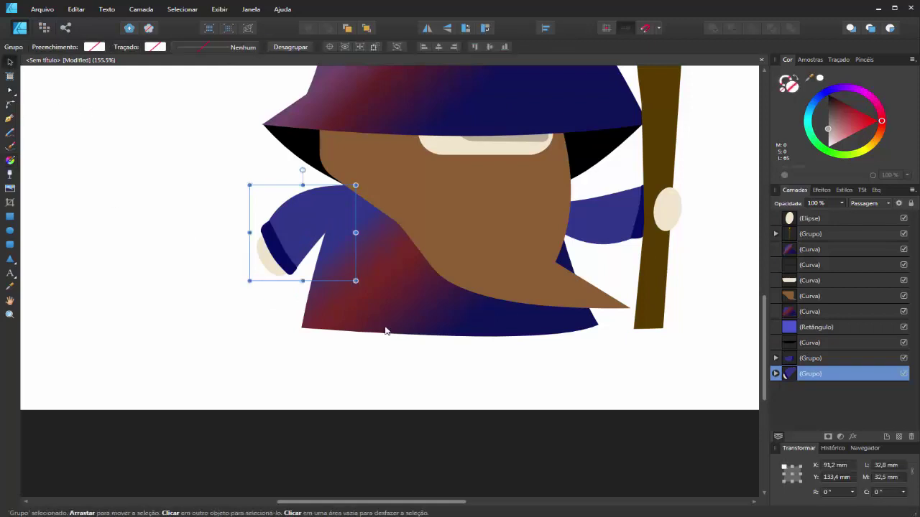
click(289, 47)
click(180, 247)
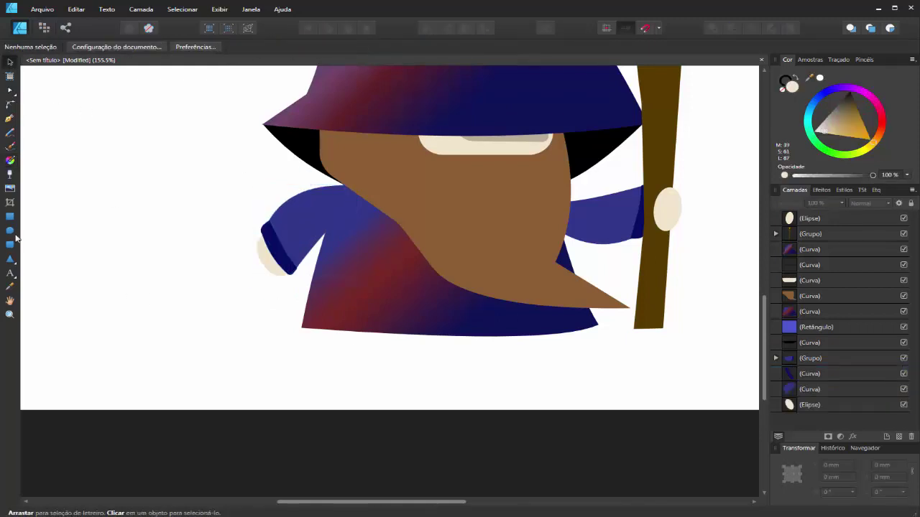
Step: Apply a short diagonal linear gradient to the free arm's sleeve, from blue at its outer edge to dark navy inside
click(9, 161)
click(285, 217)
drag(281, 214, 295, 226)
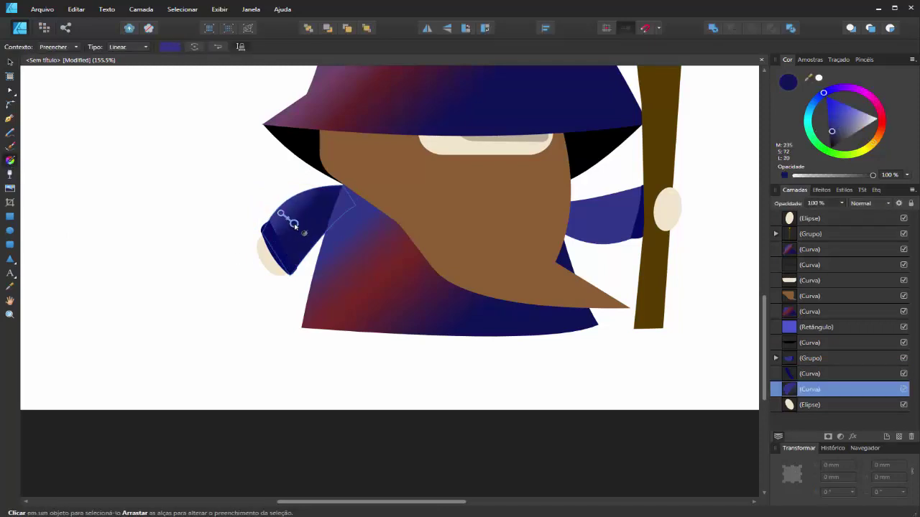
click(11, 62)
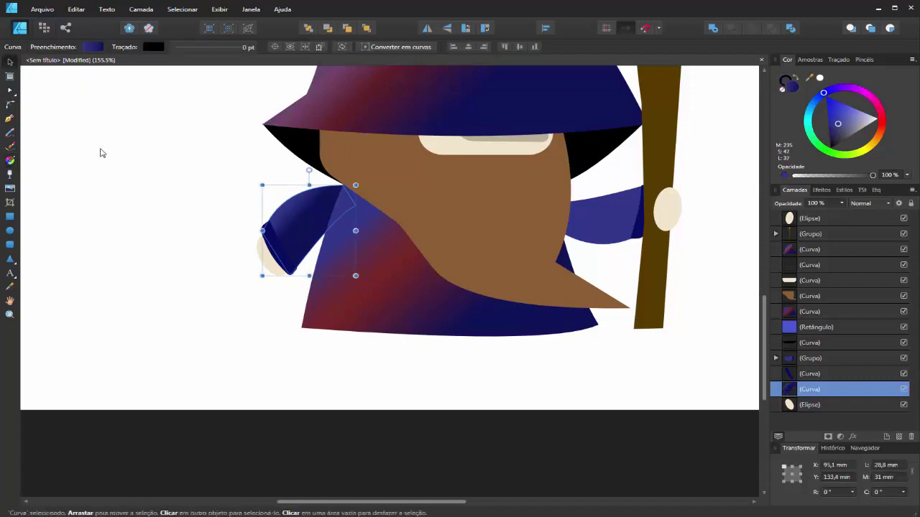
click(166, 189)
scroll(395, 302, down, 5)
Step: Ungroup the staff-side arm into separate sleeve and cuff shapes
scroll(405, 323, up, 1)
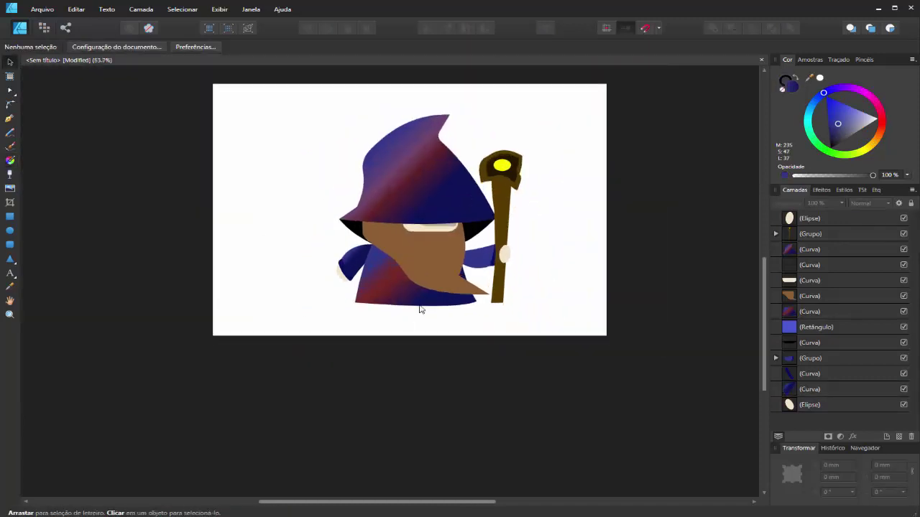
scroll(503, 314, up, 3)
click(476, 243)
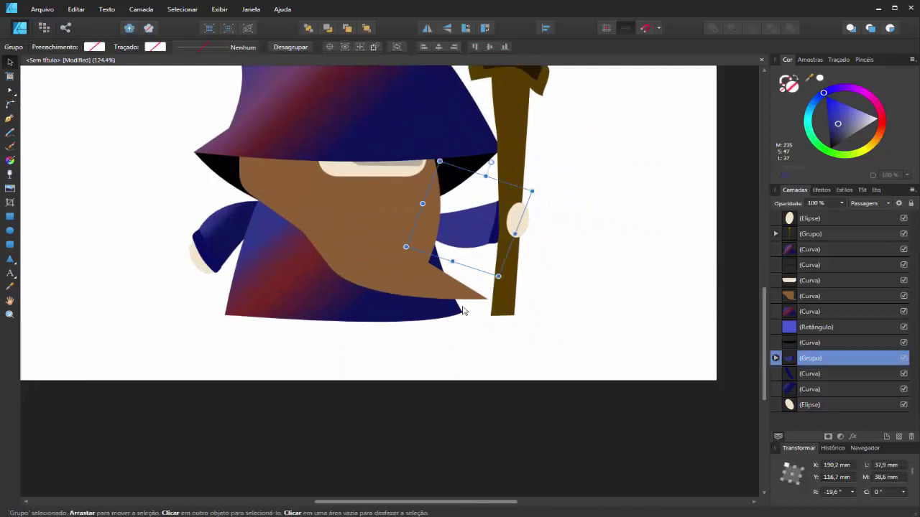
click(290, 46)
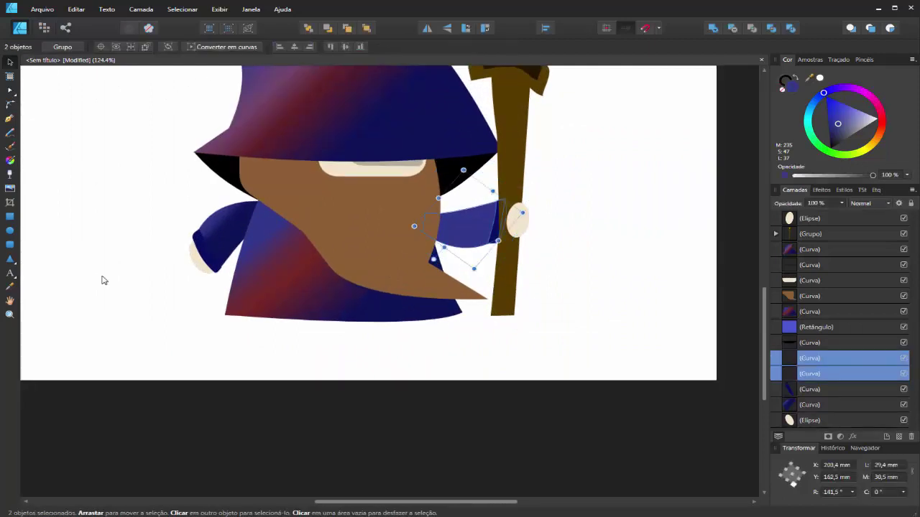
click(105, 281)
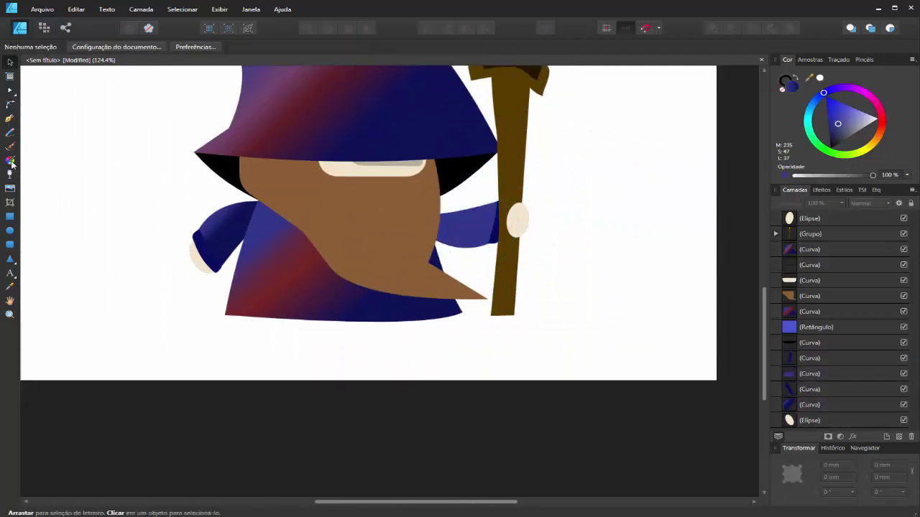
Step: Apply a diagonal linear gradient to the staff-side sleeve, from blue near the cuff to dark navy at its lower edge by the beard
click(11, 161)
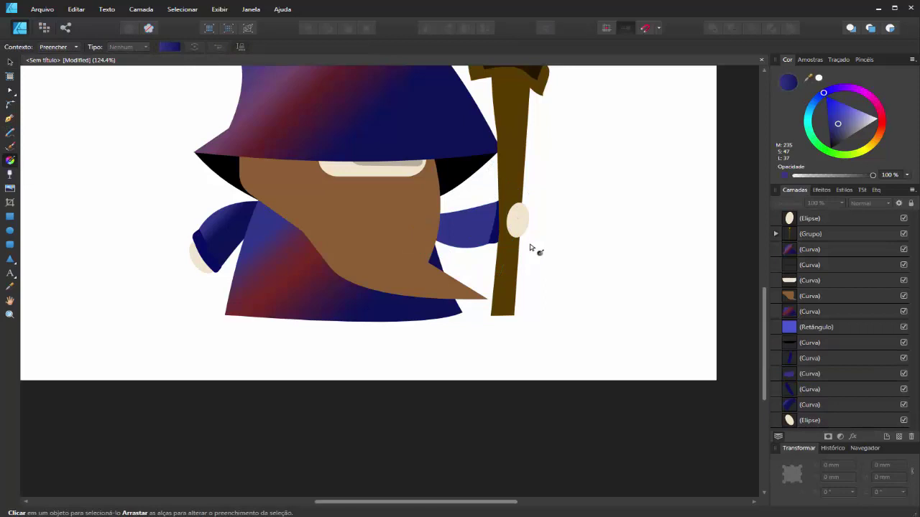
click(493, 228)
drag(491, 211, 452, 248)
click(8, 63)
click(181, 184)
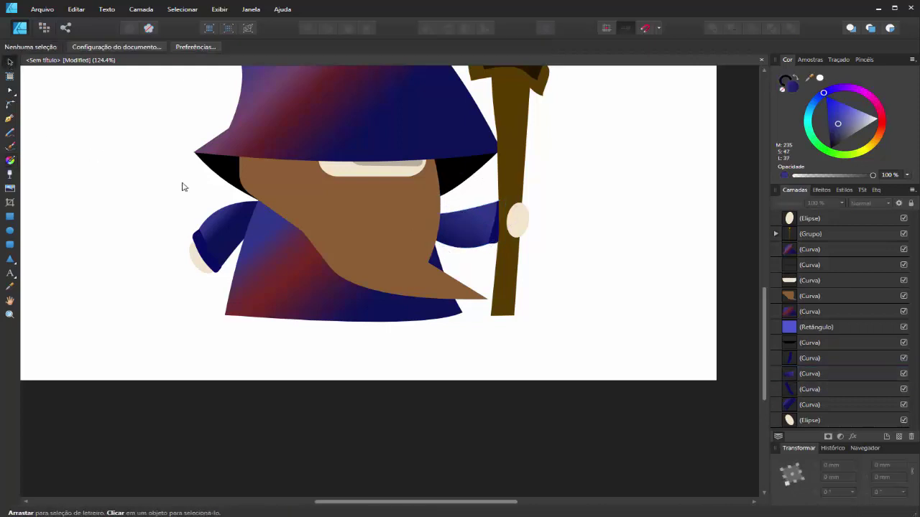
key(ctrl+0)
Step: Apply a diagonal linear gradient to the beard, from brown at its upper hat-brim corner to dark brown toward the tip
scroll(572, 276, up, 2)
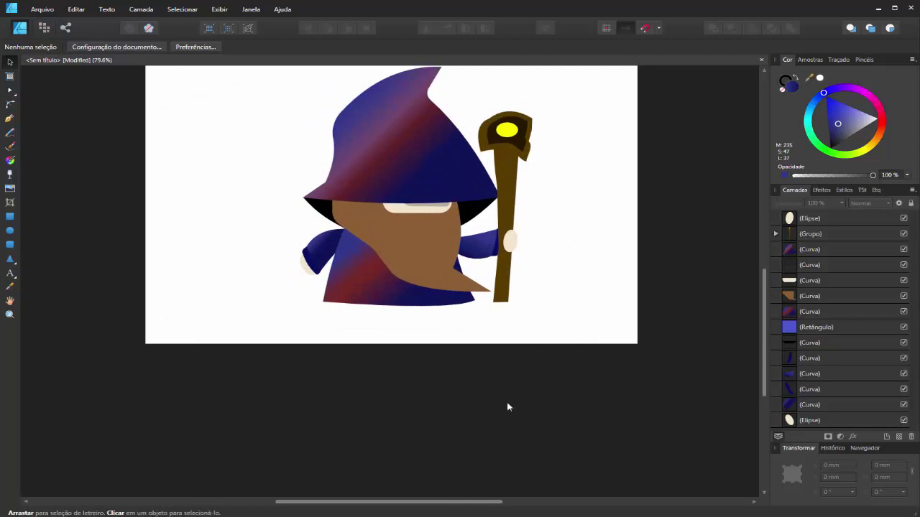
click(428, 265)
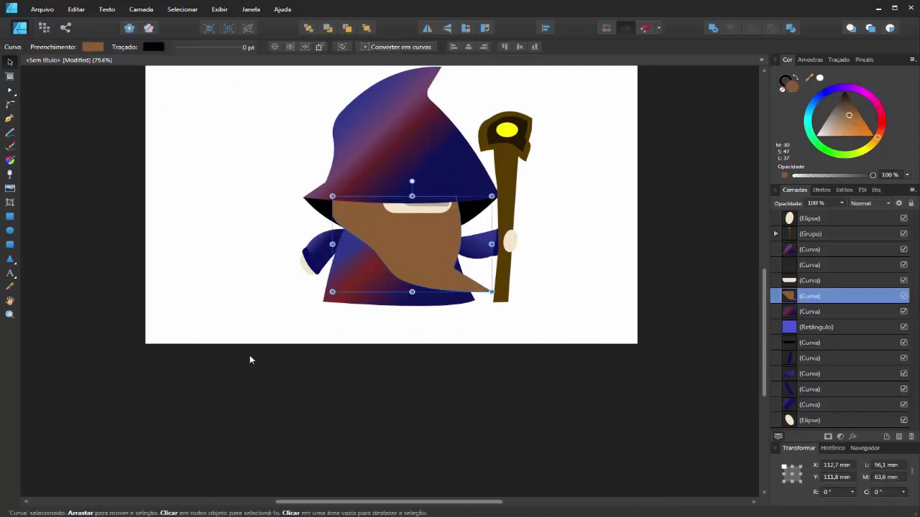
click(9, 161)
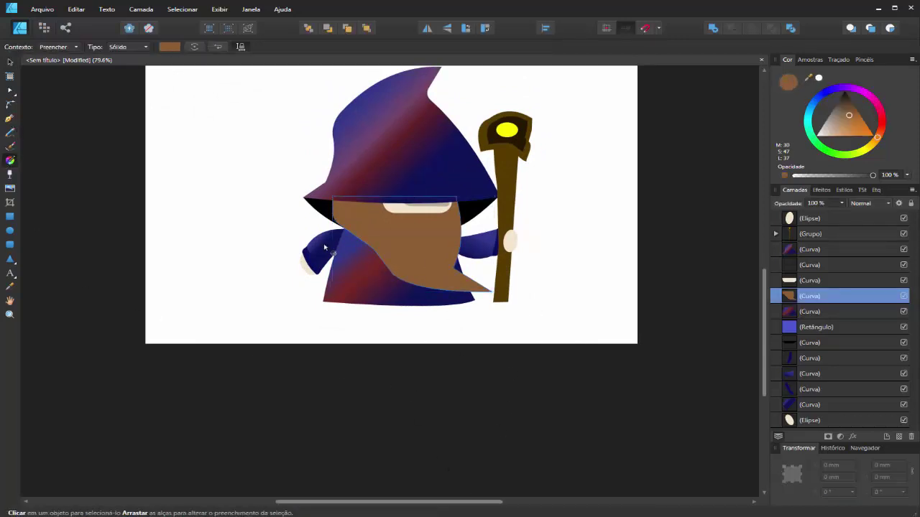
mouse_move(349, 209)
mouse_down()
mouse_move(421, 268)
mouse_move(411, 257)
mouse_up()
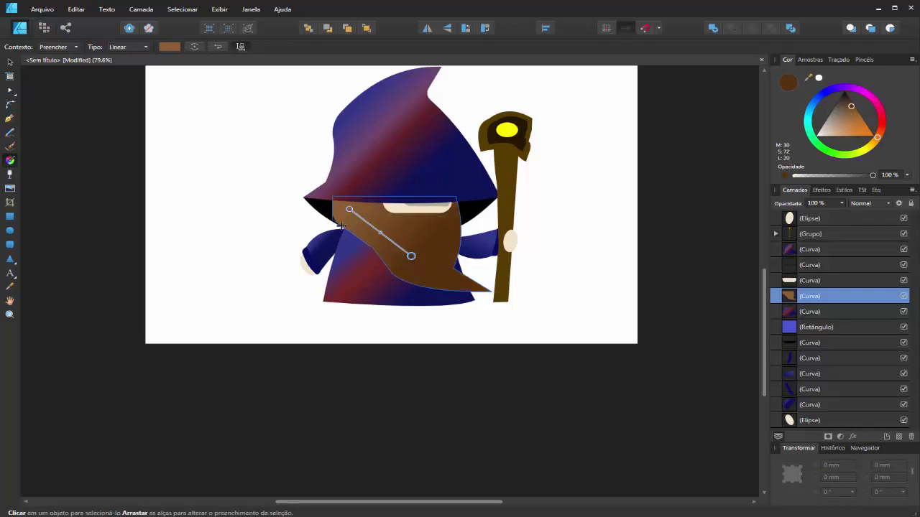
click(10, 62)
click(270, 352)
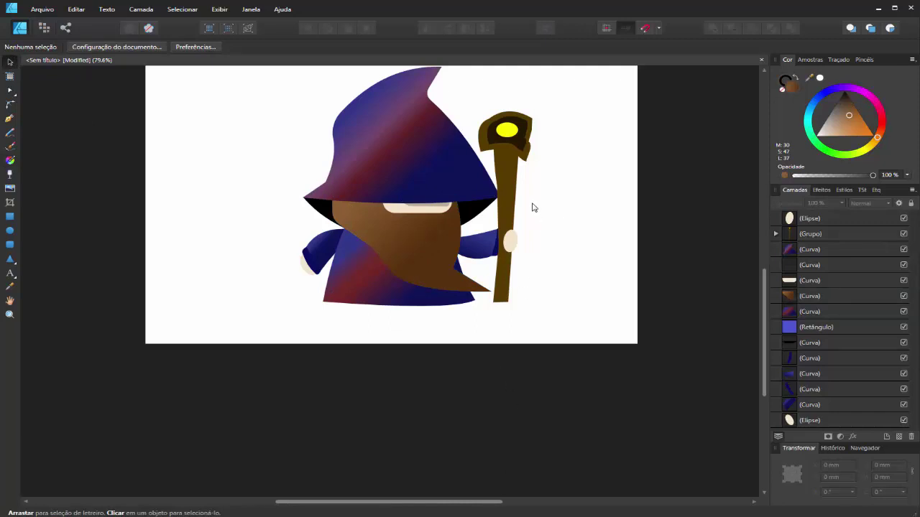
Step: Ungroup the staff into separate shaft, head and gem shapes
scroll(532, 208, down, 2)
scroll(532, 195, up, 4)
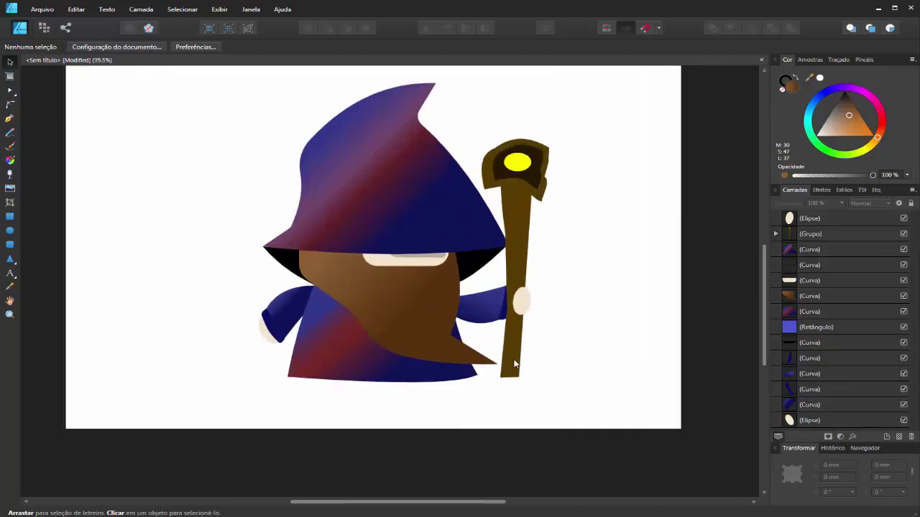
click(518, 223)
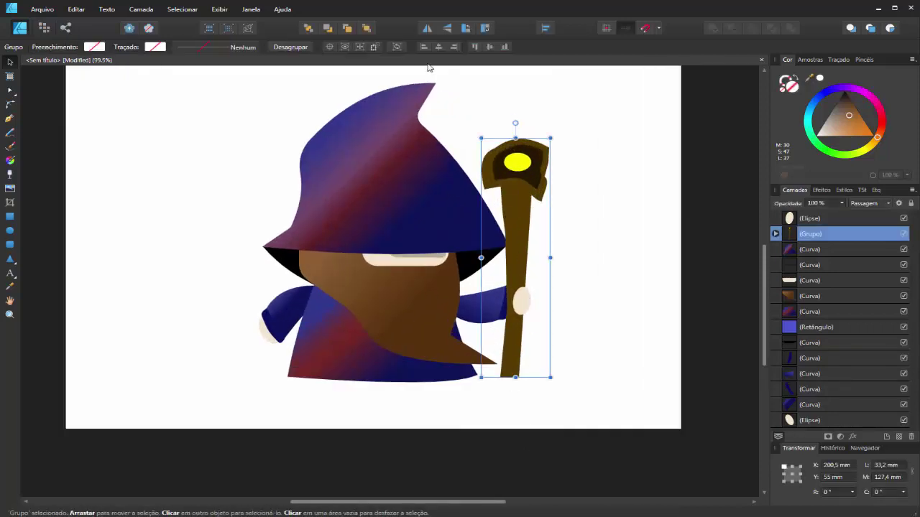
click(291, 47)
click(353, 80)
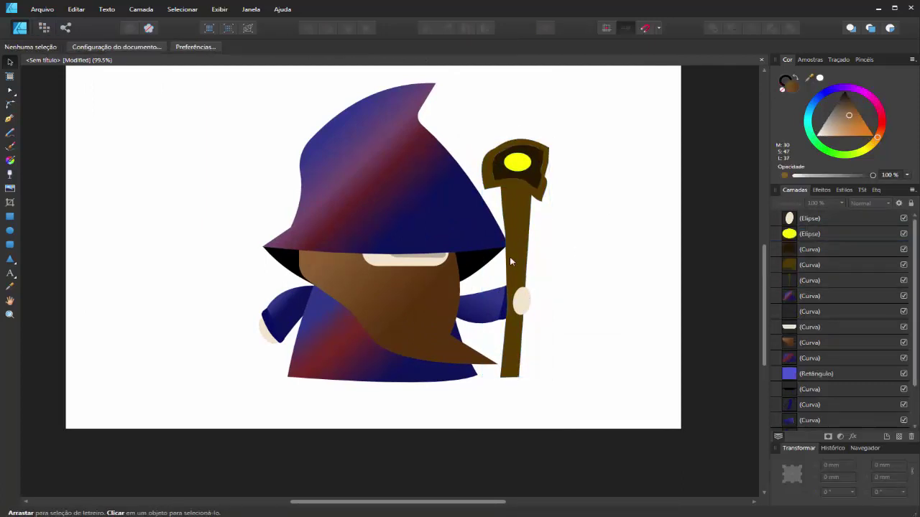
Step: Apply a linear gradient along the staff's shaft, from brown below the head to black at the foot
click(10, 160)
click(517, 197)
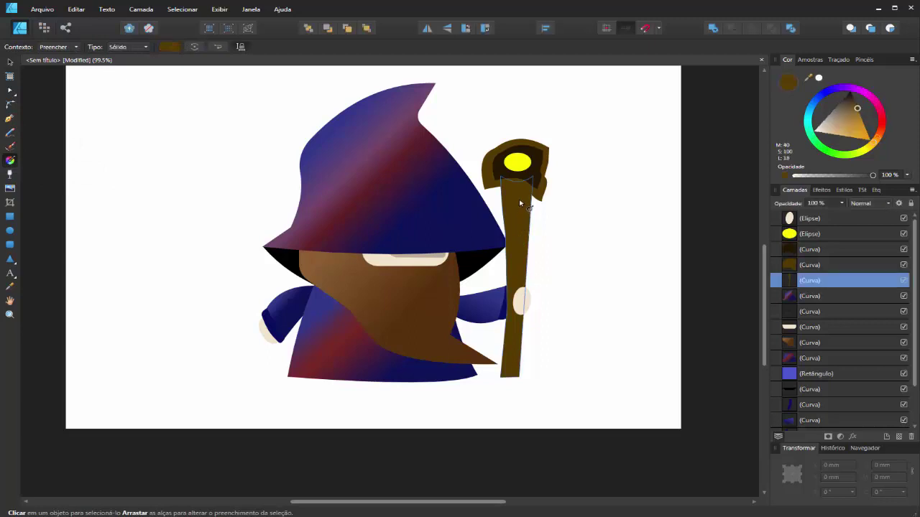
drag(516, 195, 511, 352)
drag(860, 129, 841, 78)
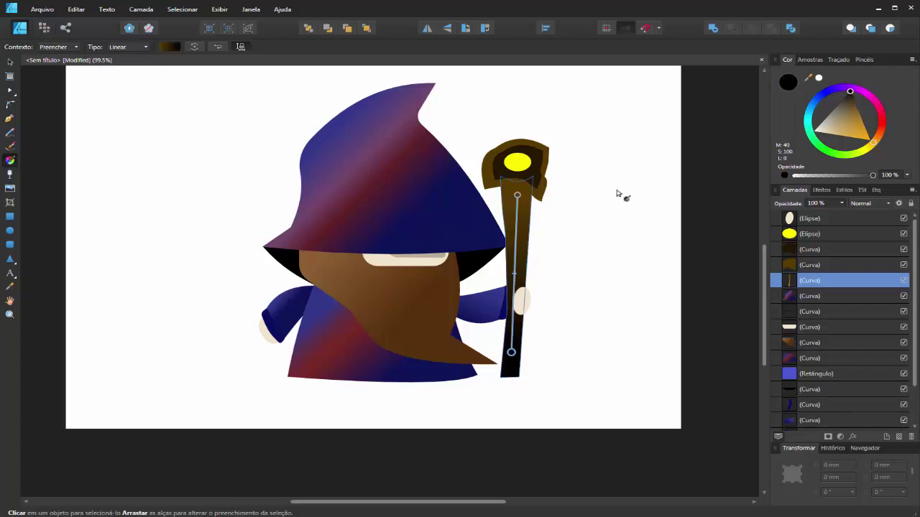
click(519, 215)
mouse_move(518, 220)
mouse_down()
mouse_move(515, 316)
mouse_move(524, 289)
mouse_move(514, 273)
mouse_up()
click(553, 296)
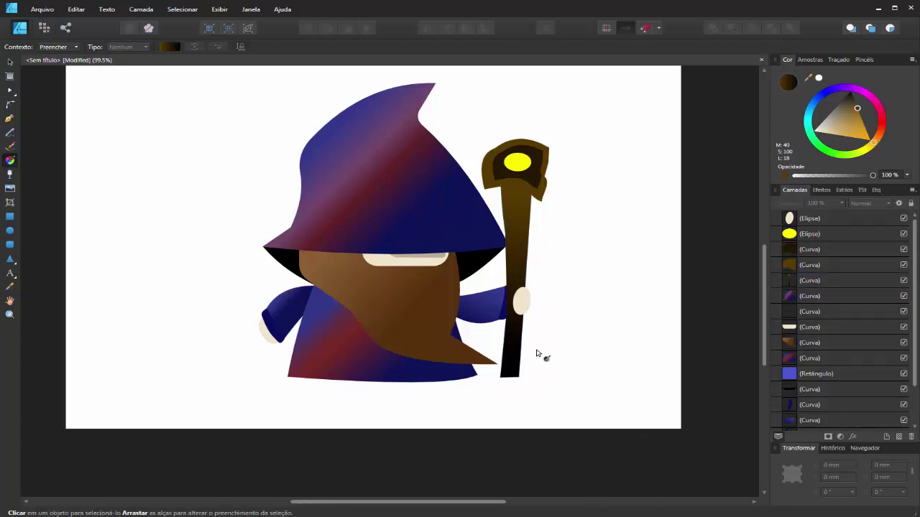
Step: Apply a diagonal linear gradient to the dark inner shape of the staff head, from dark brown to golden brown at the outer lower corner
click(532, 193)
drag(496, 160, 549, 190)
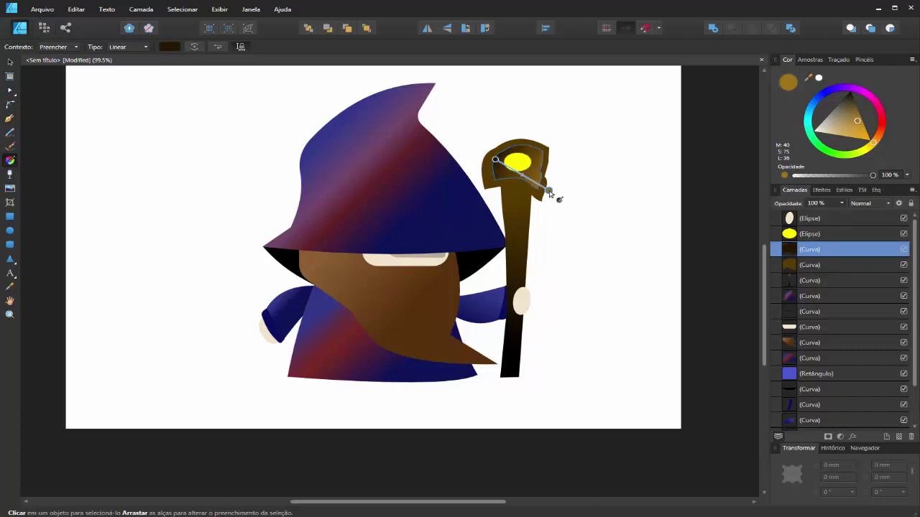
click(10, 62)
click(154, 134)
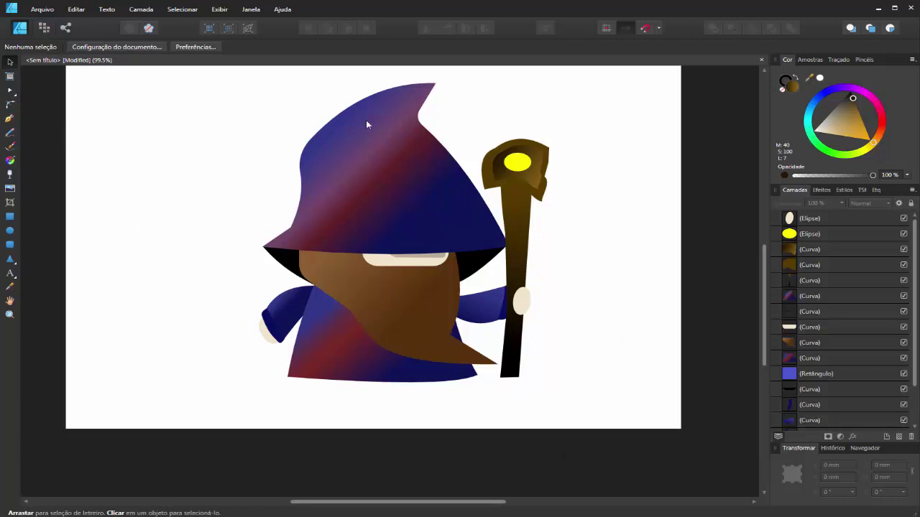
Step: Add a Gaussian blur with a 26 px radius to the yellow gem in the staff head
click(519, 164)
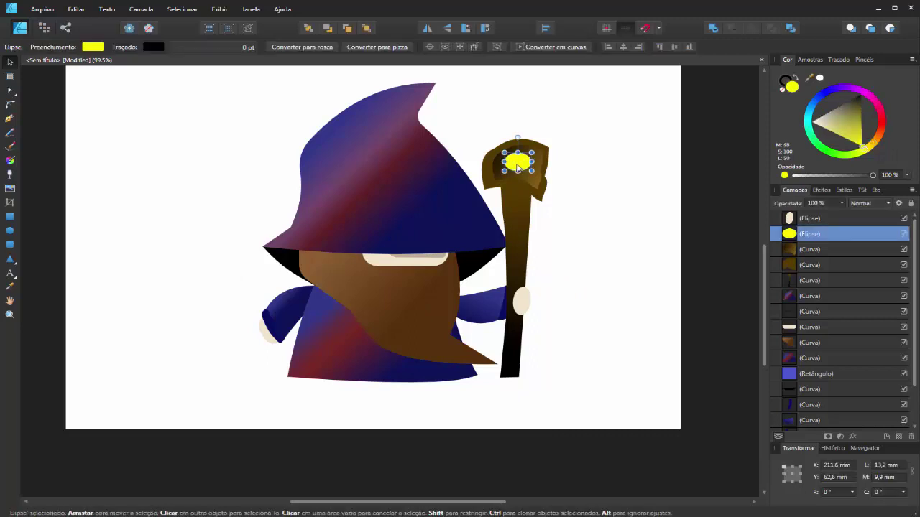
click(822, 189)
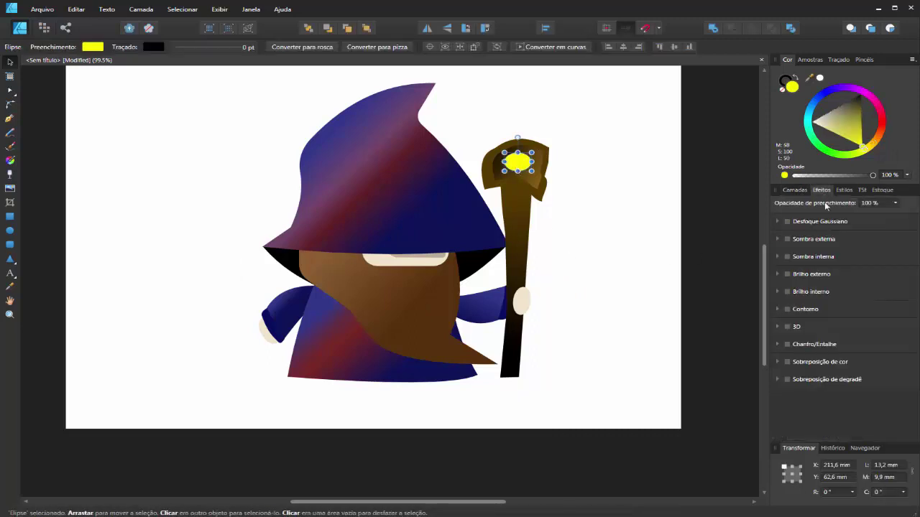
click(788, 222)
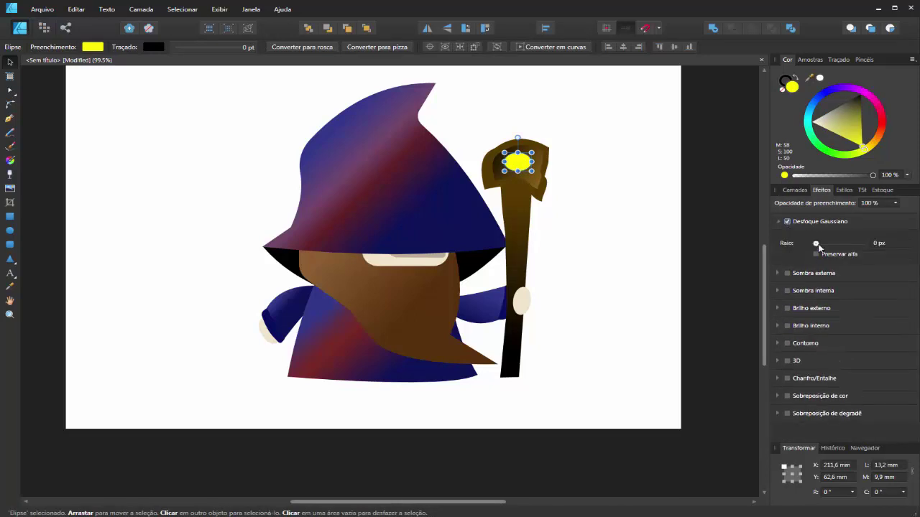
drag(816, 245, 846, 242)
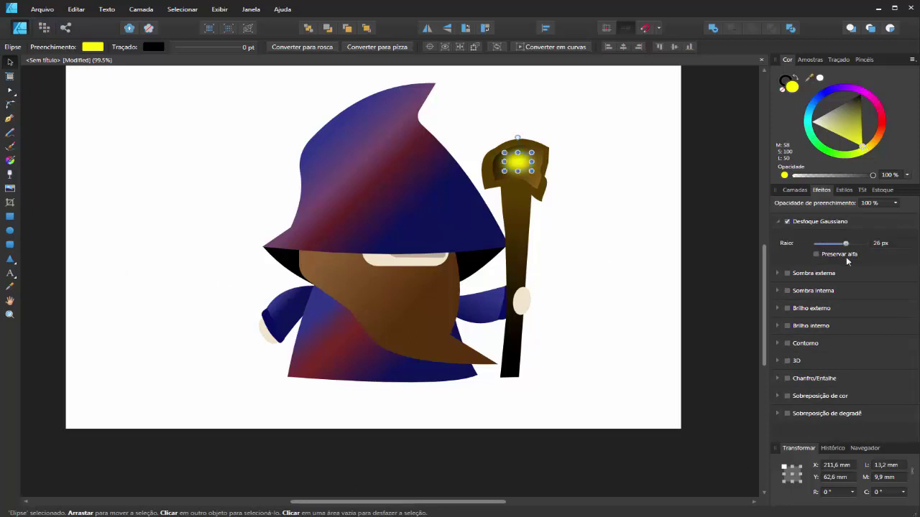
click(121, 120)
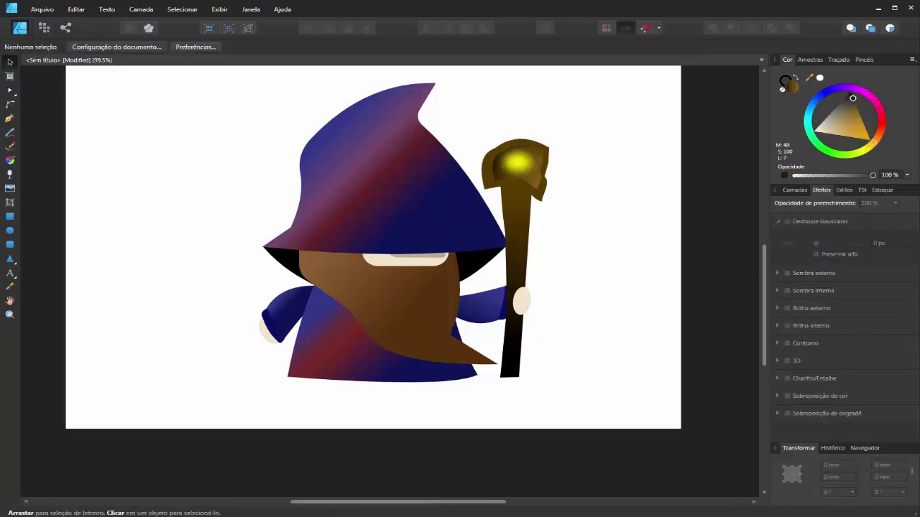
Step: Enlarge the blurred yellow gem to about 18,2 × 16,6 mm and recentre it in the staff head
click(524, 161)
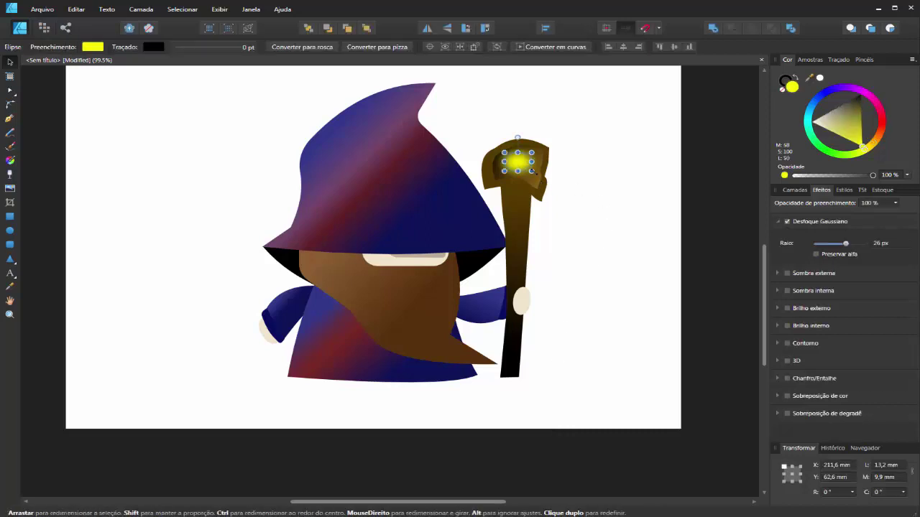
drag(541, 152, 530, 165)
click(617, 254)
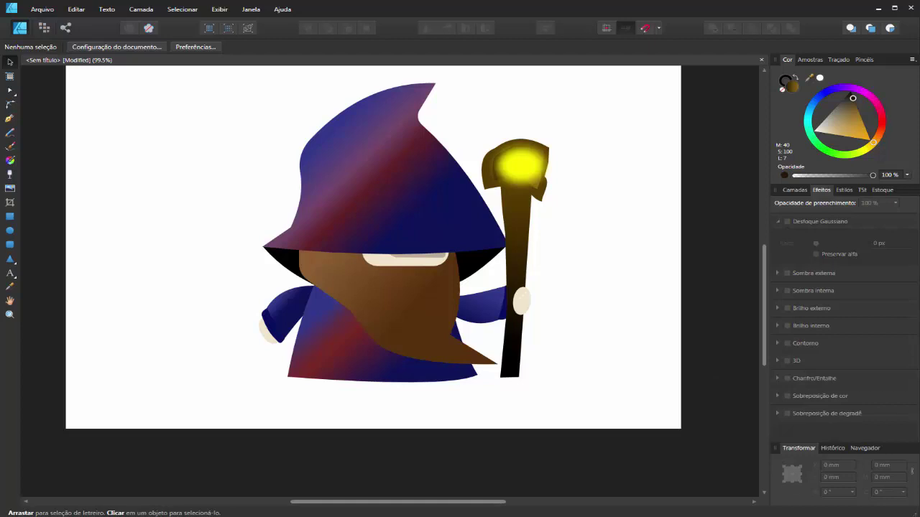
click(530, 165)
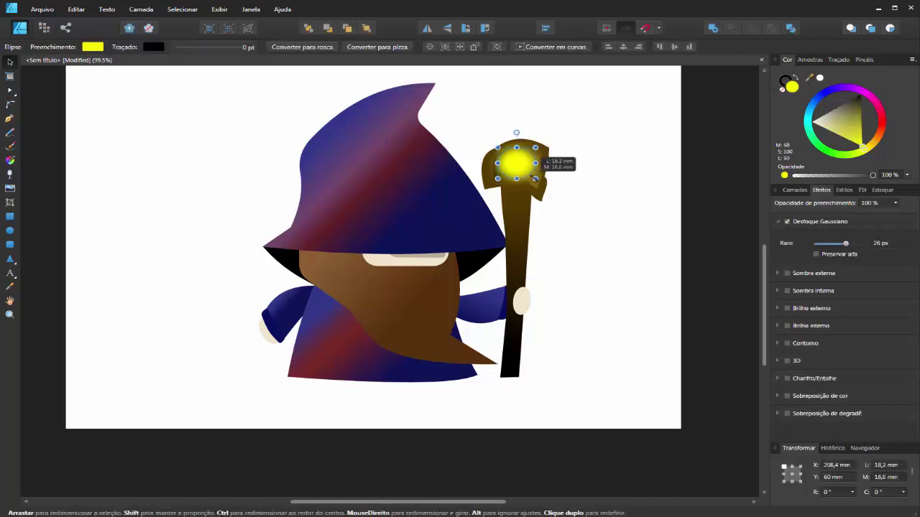
drag(520, 167, 522, 158)
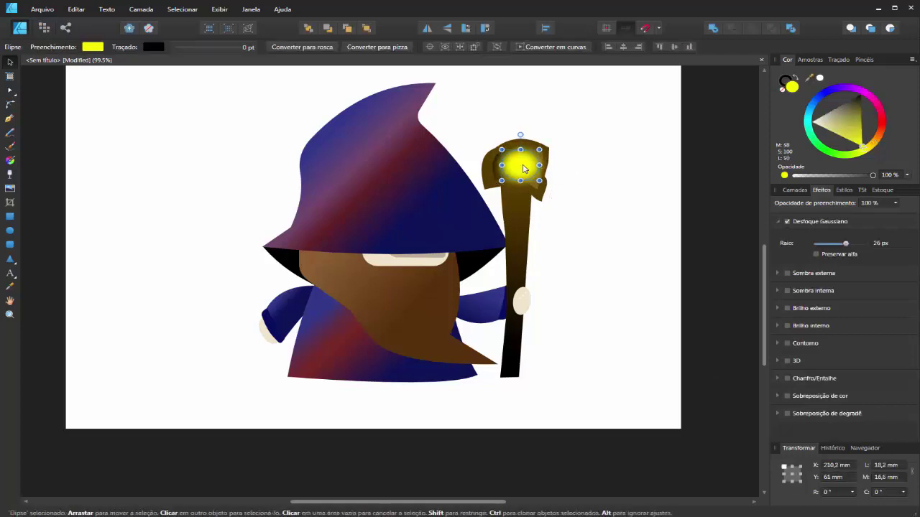
click(678, 503)
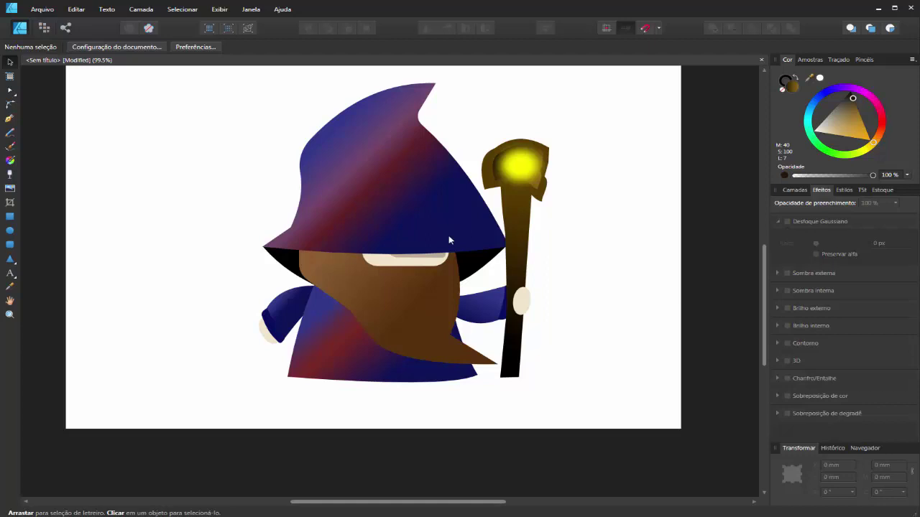
Step: Add a 3D effect with a 100 px radius to the hat
click(471, 200)
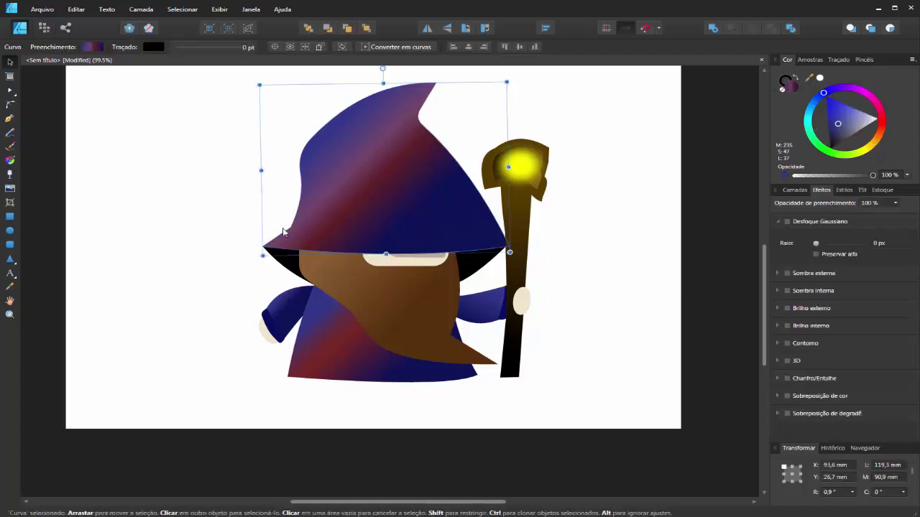
click(787, 361)
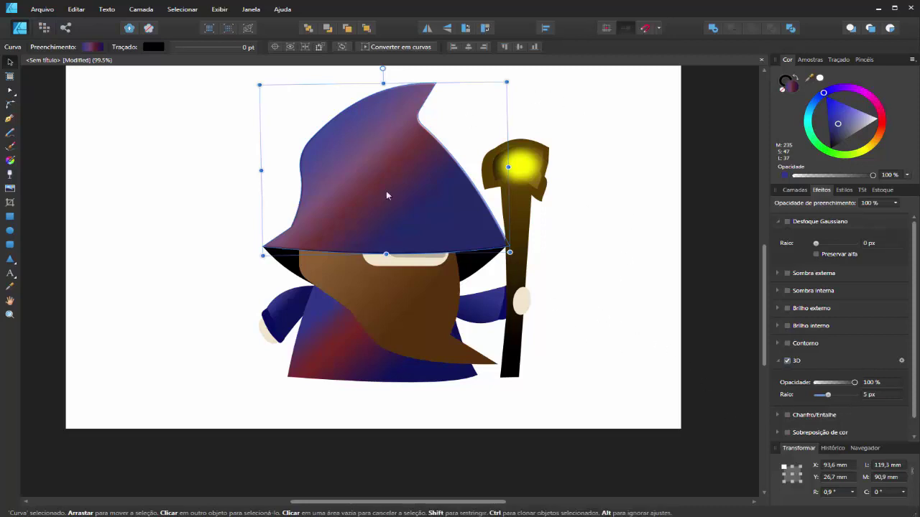
mouse_move(829, 397)
mouse_down()
mouse_move(870, 401)
mouse_move(815, 400)
mouse_move(858, 403)
mouse_up()
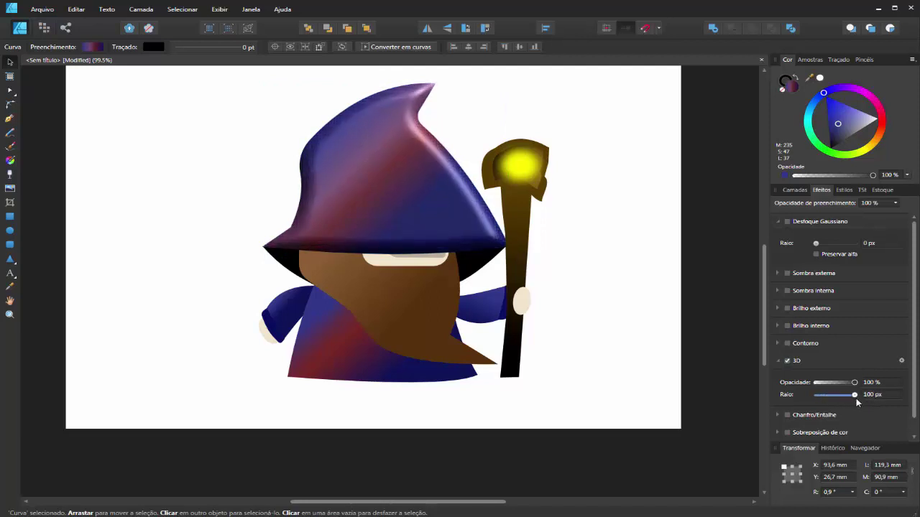
click(622, 276)
Step: Add a 3D effect with a radius of about 46,2 px to the robe
click(334, 353)
click(787, 361)
mouse_move(828, 396)
mouse_down()
mouse_move(860, 404)
mouse_move(849, 402)
mouse_up()
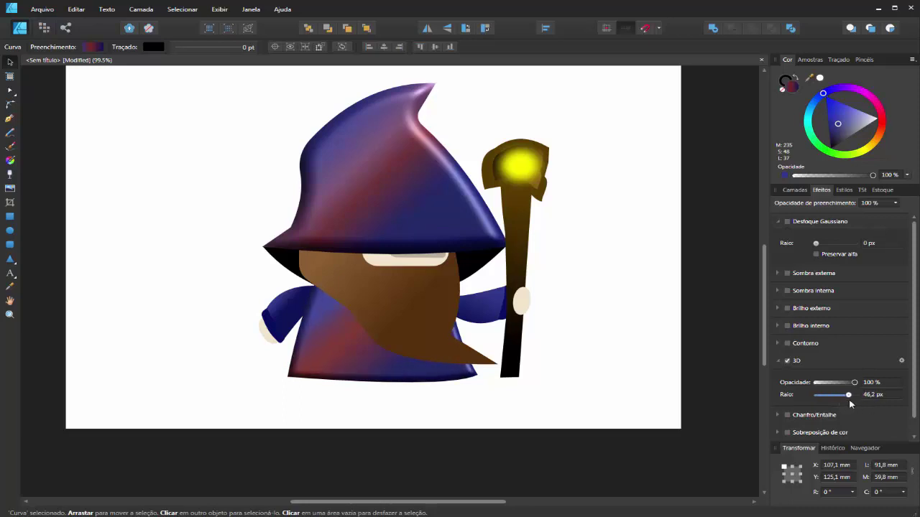
click(628, 364)
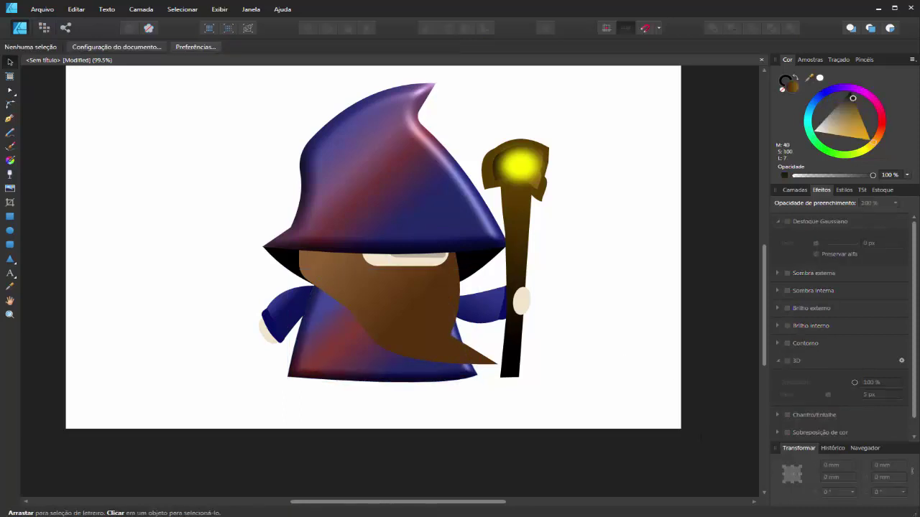
Step: Add a 3D effect to both sleeves, with a radius of about 43,7 px on the staff-side one and a similar radius on the free arm
click(472, 324)
click(787, 361)
drag(824, 399, 849, 404)
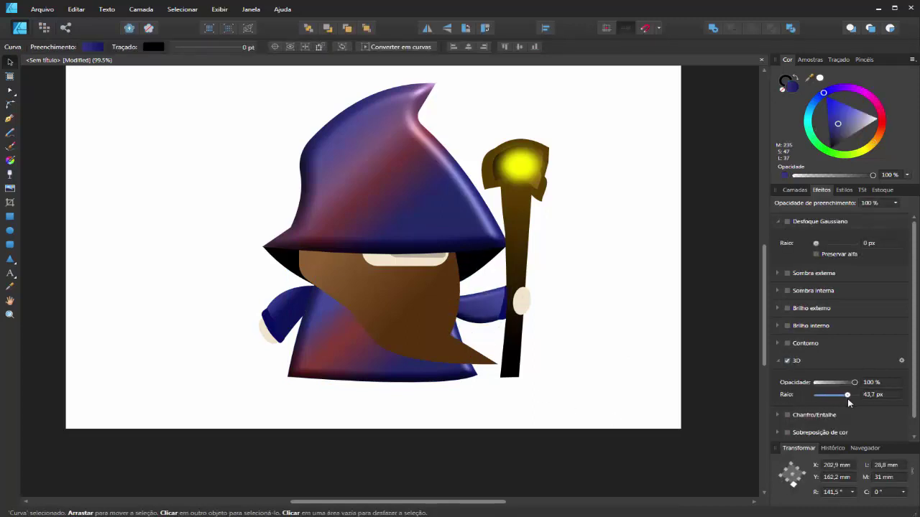
click(296, 303)
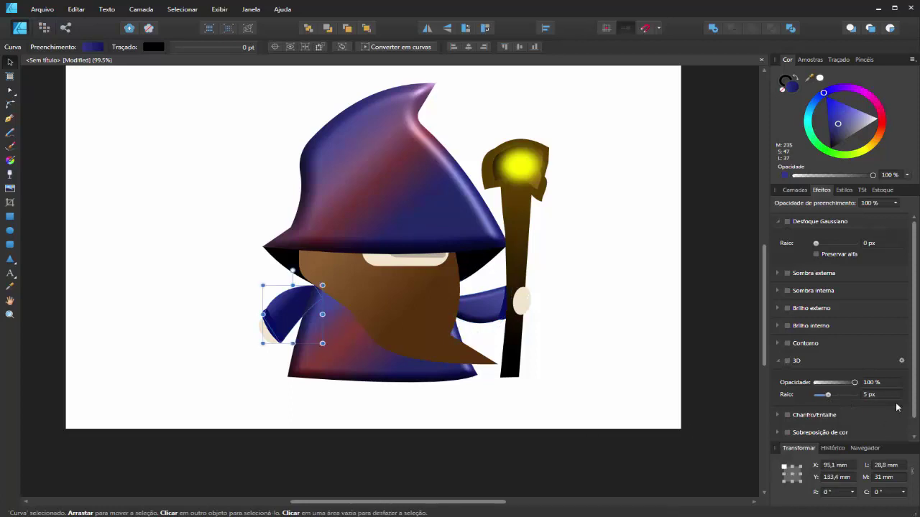
drag(832, 399, 850, 408)
click(677, 363)
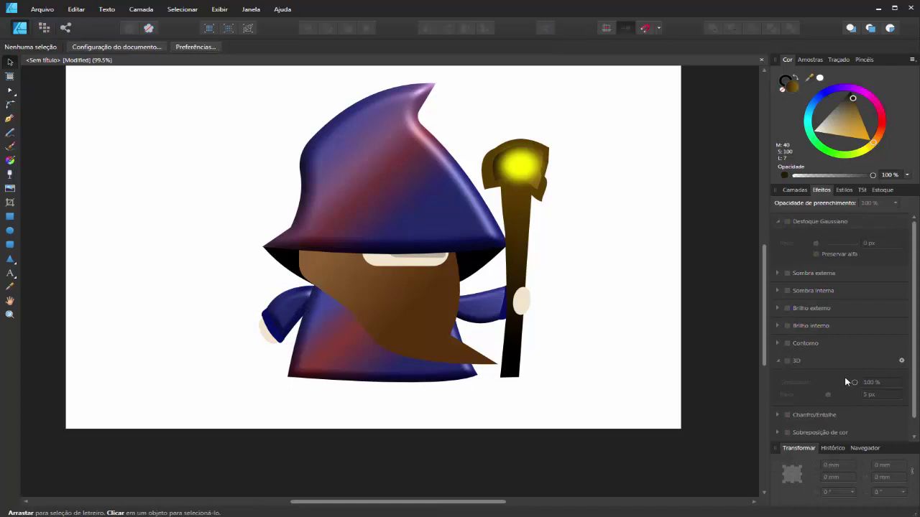
Step: Add a 3D effect to the beard and adjust its radius to about 62,3 px
click(332, 309)
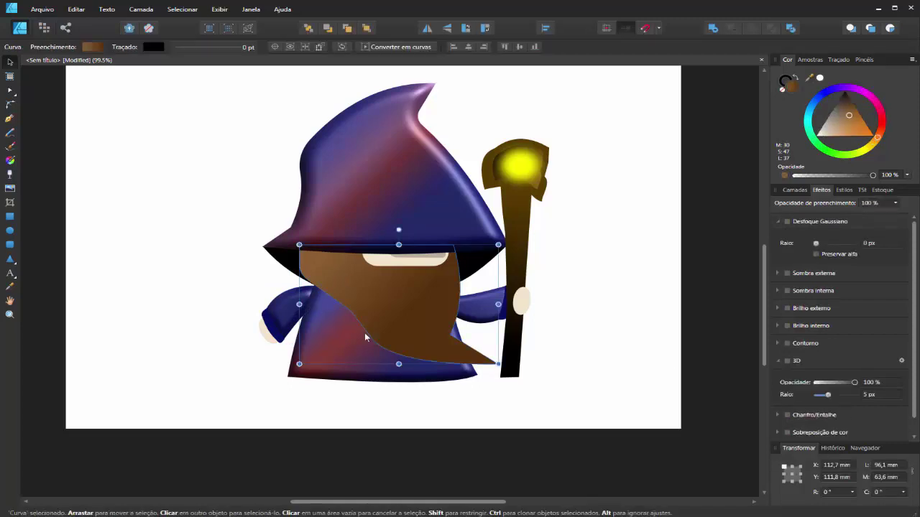
drag(829, 397, 867, 399)
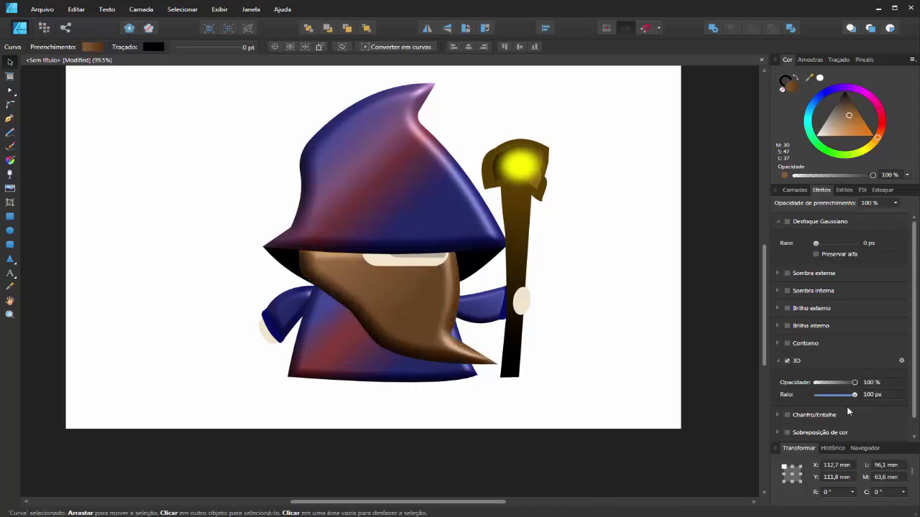
click(637, 368)
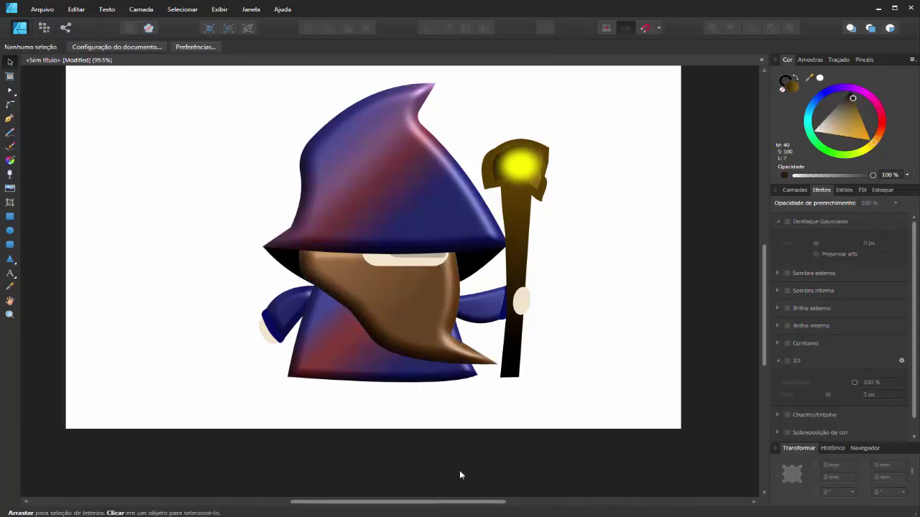
click(421, 311)
mouse_move(854, 395)
mouse_down()
mouse_move(828, 396)
mouse_move(860, 398)
mouse_move(835, 403)
mouse_up()
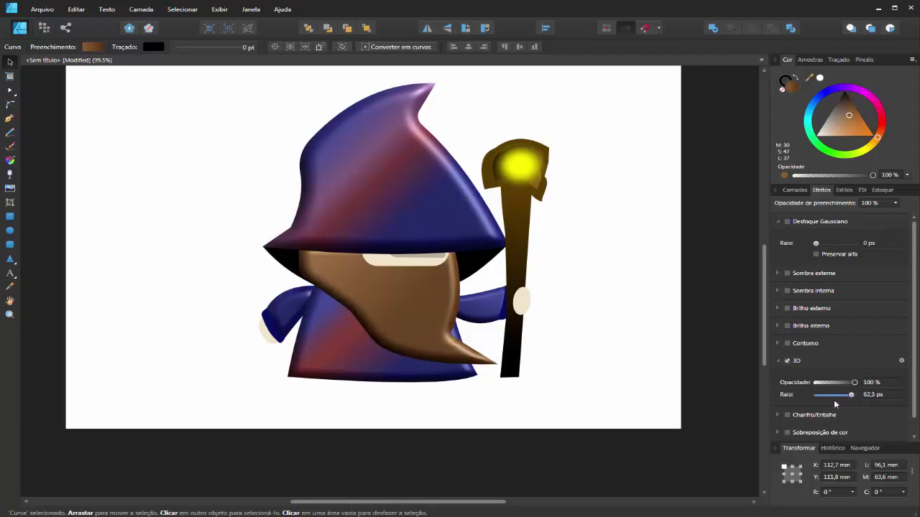
Step: Add a 3D effect to the staff's shaft and increase the effect's radius
click(639, 366)
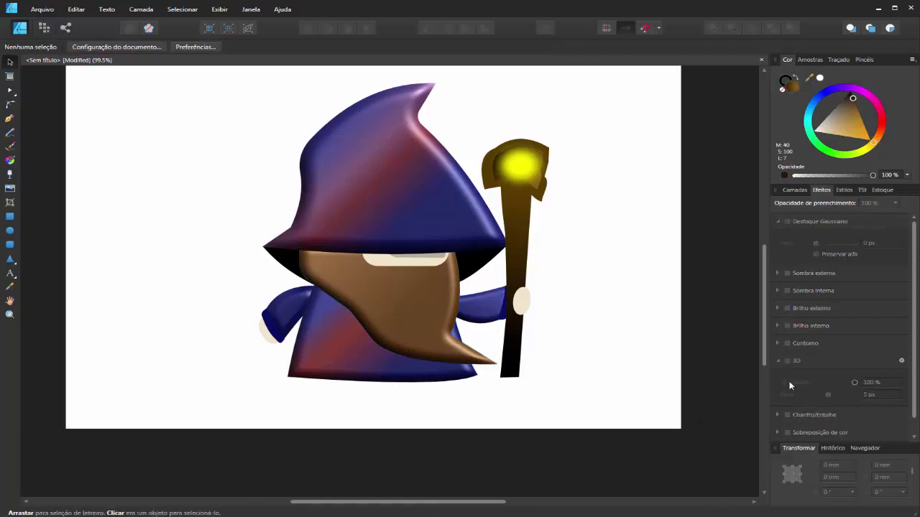
click(529, 246)
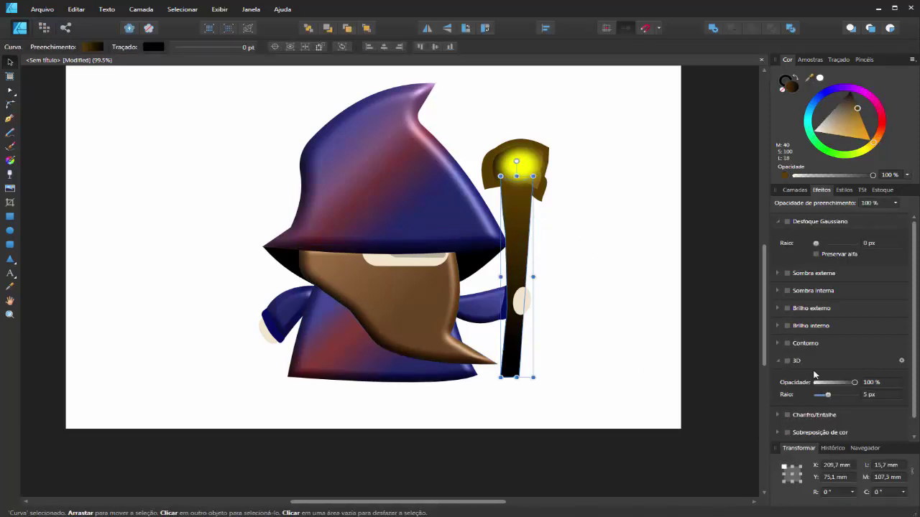
click(787, 361)
drag(828, 395, 853, 396)
click(636, 226)
Step: Add a 3D effect with an increased radius to the staff's head around the yellow glow
click(493, 192)
click(787, 361)
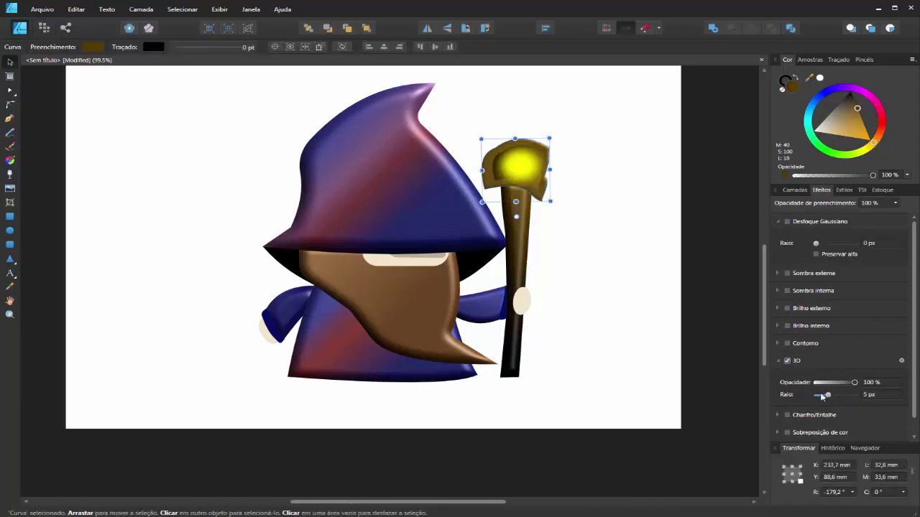
drag(829, 399, 851, 396)
click(653, 301)
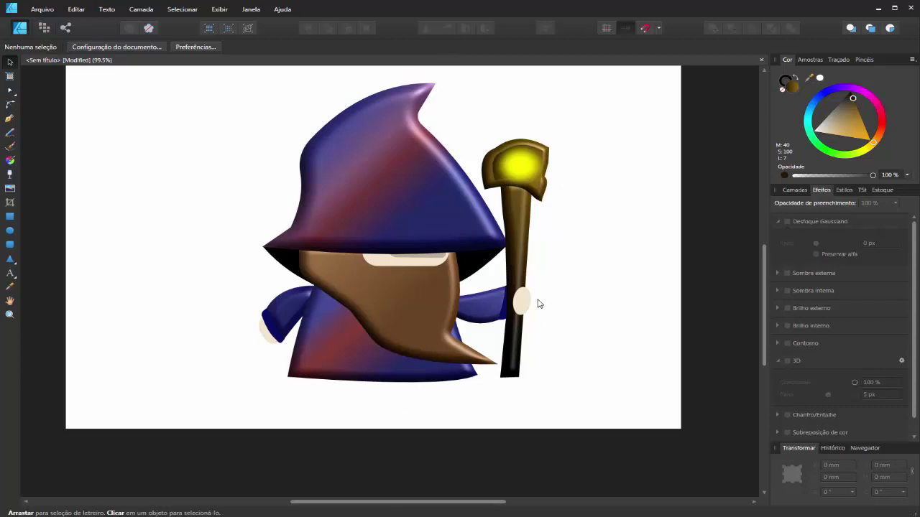
Step: Add a 3D effect to both hands and increase its radius, starting with the hand holding the staff
click(528, 308)
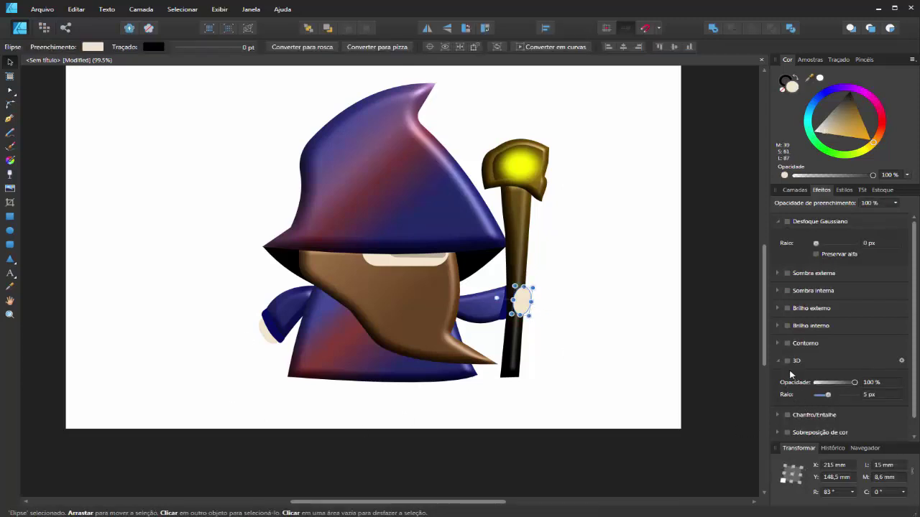
drag(827, 400, 836, 401)
click(611, 355)
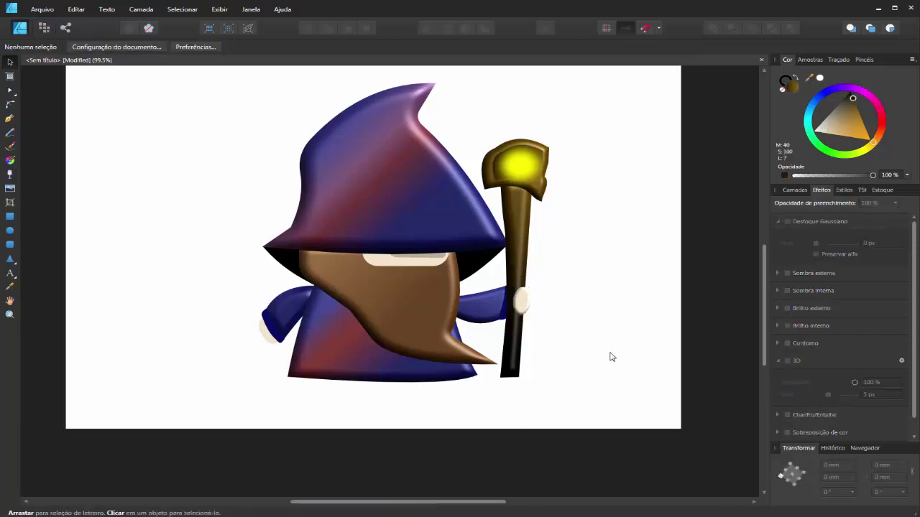
click(268, 336)
click(787, 361)
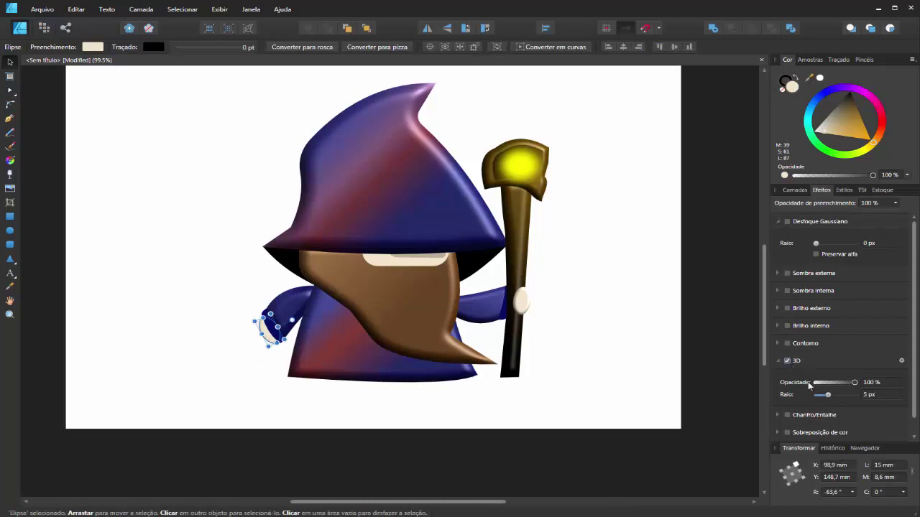
drag(830, 396, 845, 398)
click(611, 240)
Step: Examine the 3D-shaded wizard at thumbnail size and close up
scroll(607, 241, down, 3)
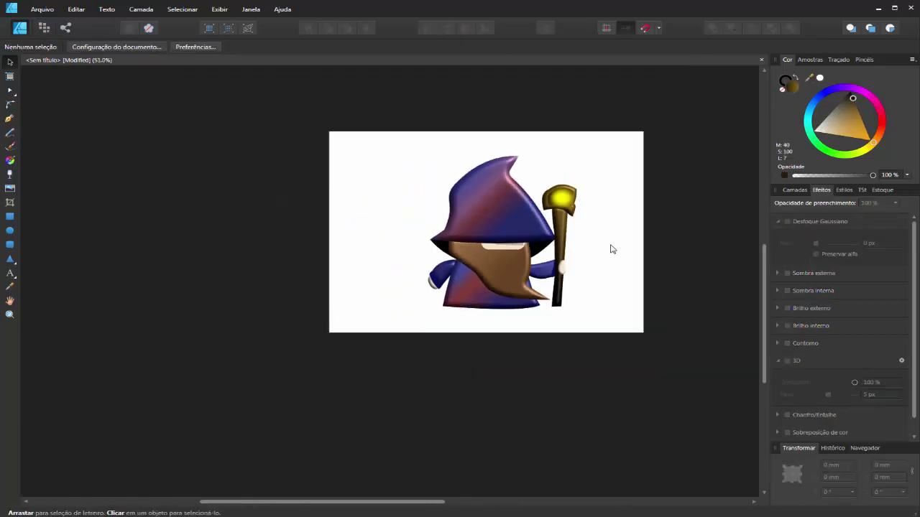
scroll(612, 248, up, 2)
scroll(483, 151, down, 2)
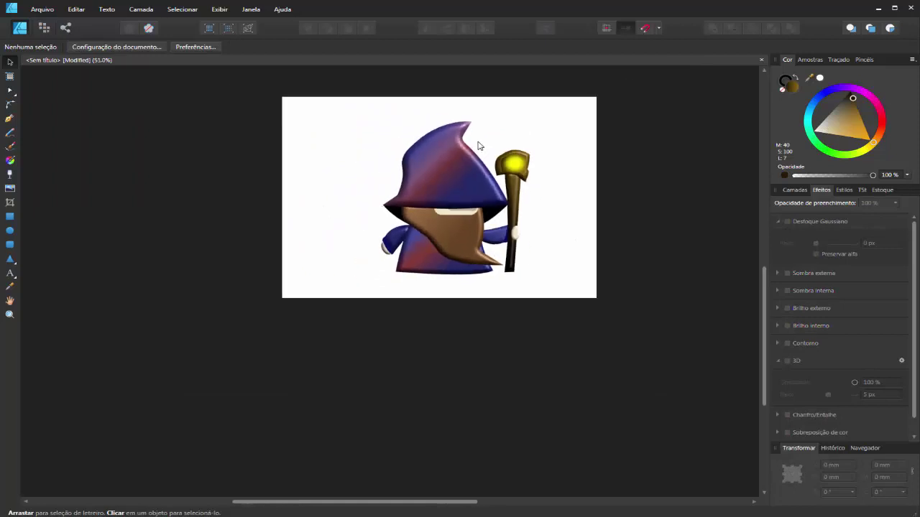
scroll(478, 146, down, 5)
scroll(480, 144, down, 2)
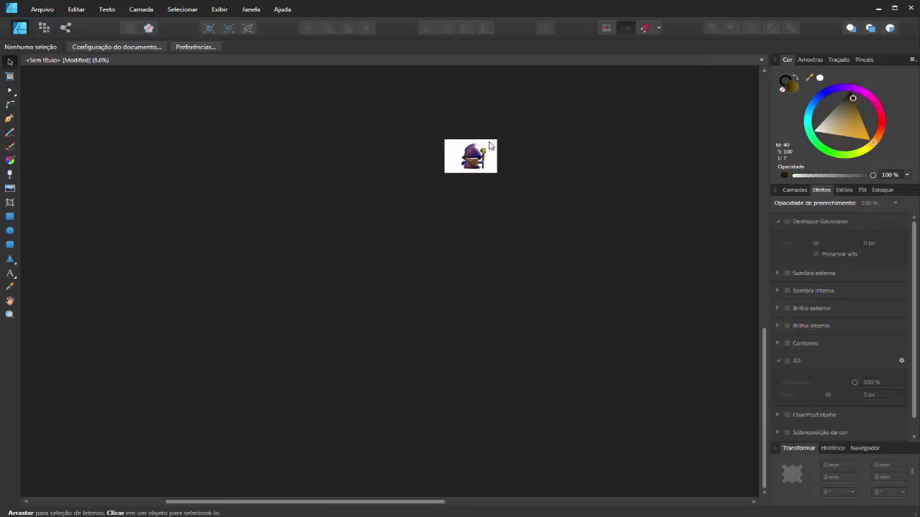
scroll(533, 134, up, 1)
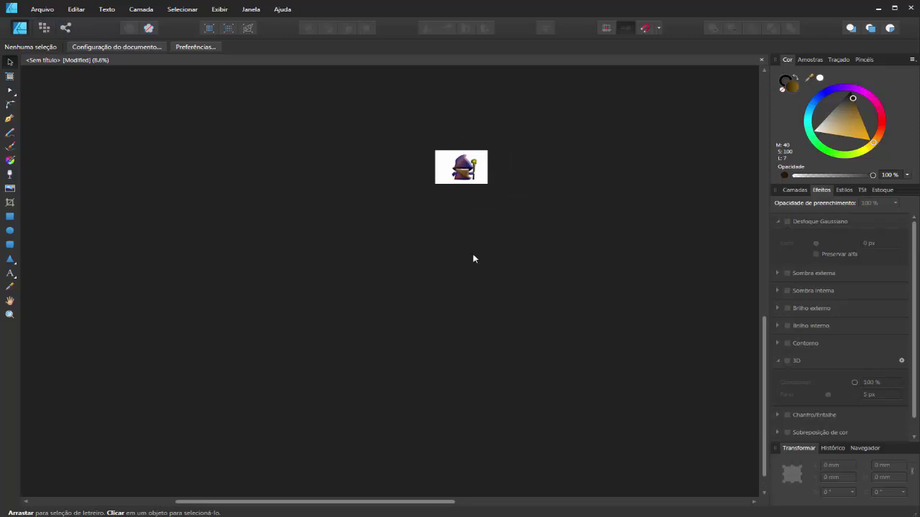
scroll(476, 159, up, 5)
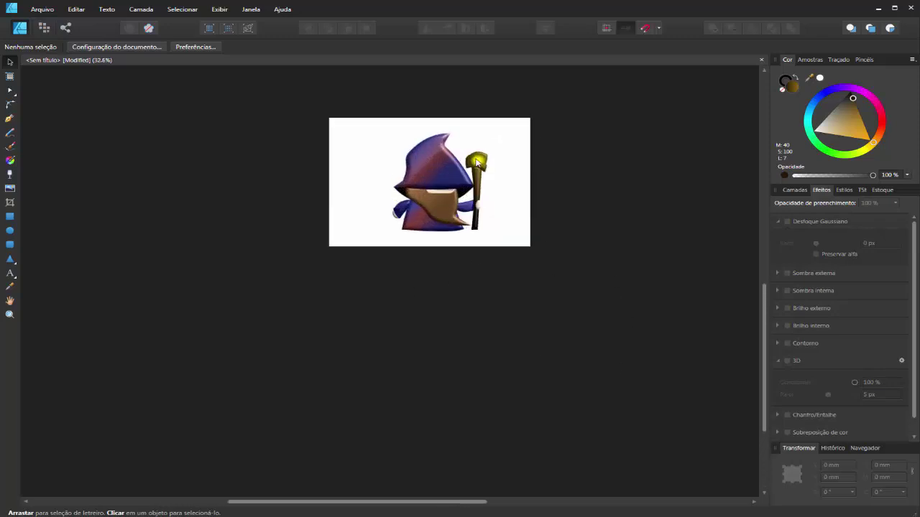
scroll(477, 159, up, 5)
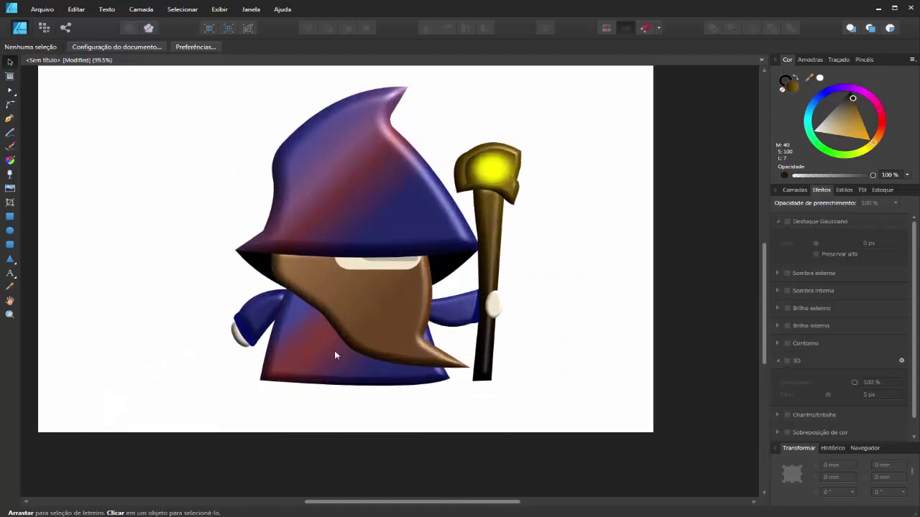
Step: Turn off the 3D effect on all the wizard's shapes at once and examine the flat version at several sizes
drag(153, 72, 612, 422)
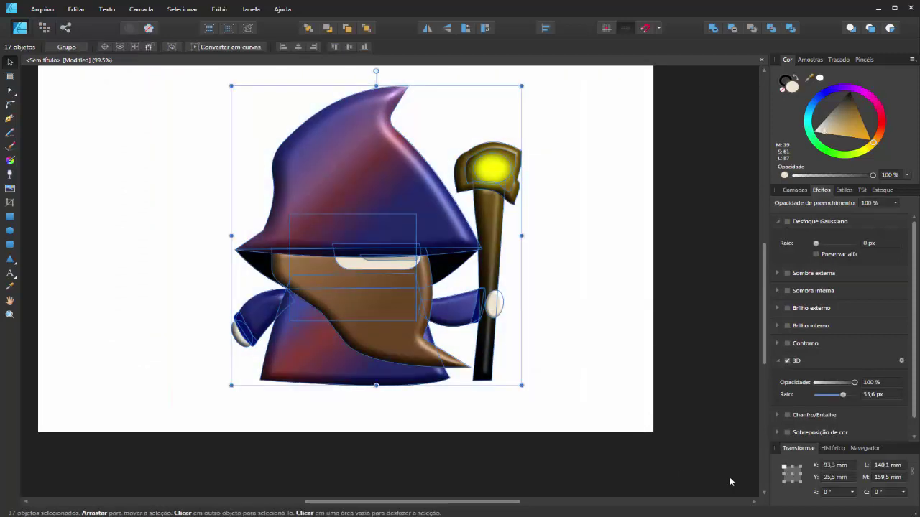
click(788, 361)
click(688, 317)
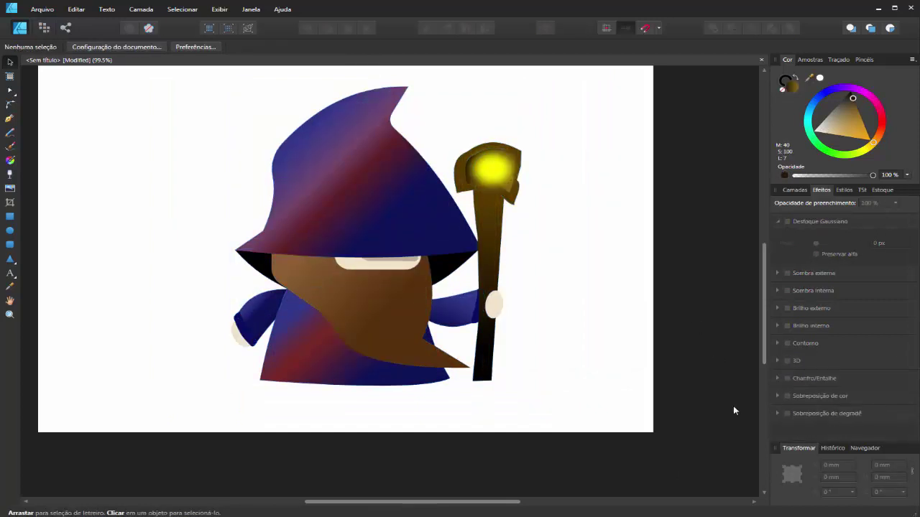
scroll(457, 287, down, 5)
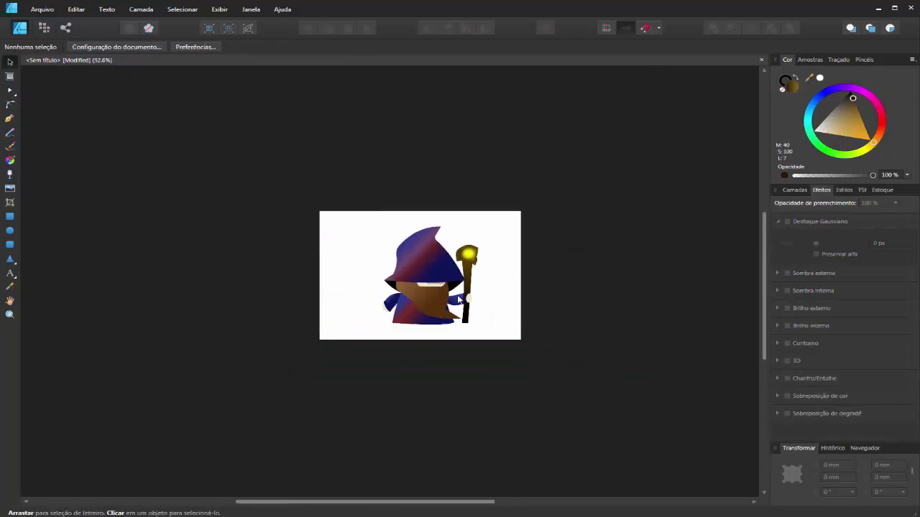
scroll(457, 284, down, 5)
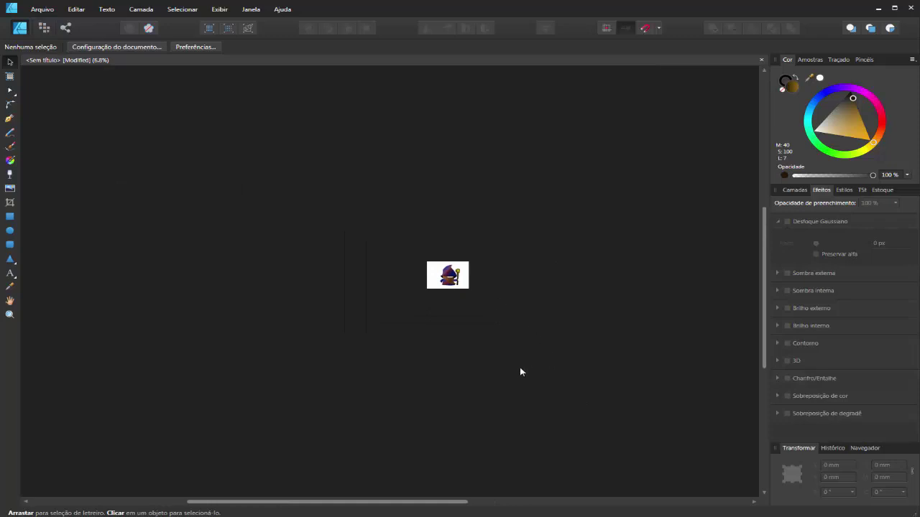
scroll(479, 335, up, 5)
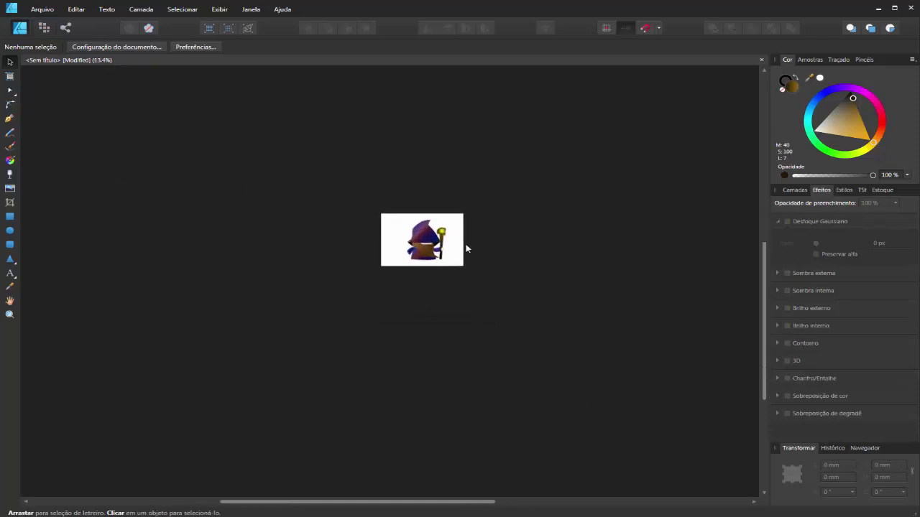
scroll(293, 232, up, 3)
scroll(633, 228, up, 2)
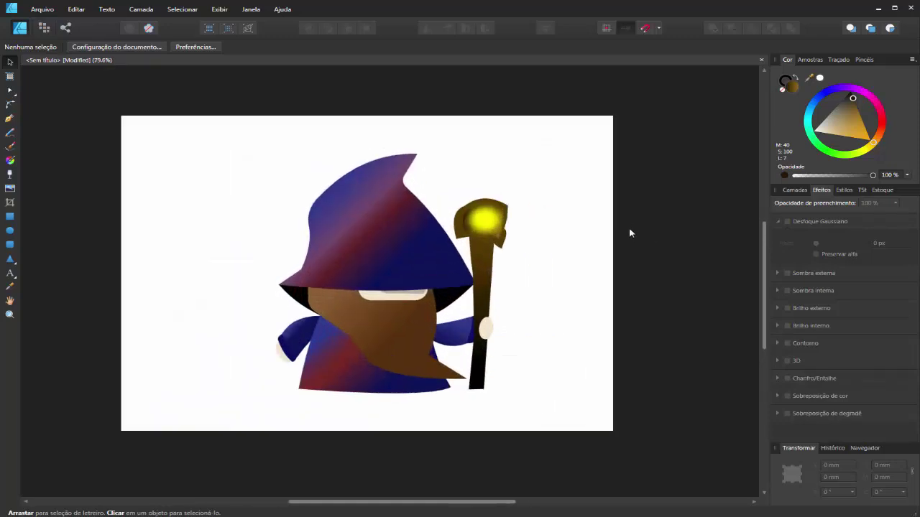
Step: Undo the removal of the 3D effect from the wizard's shapes and clear the selection
key(ctrl+a)
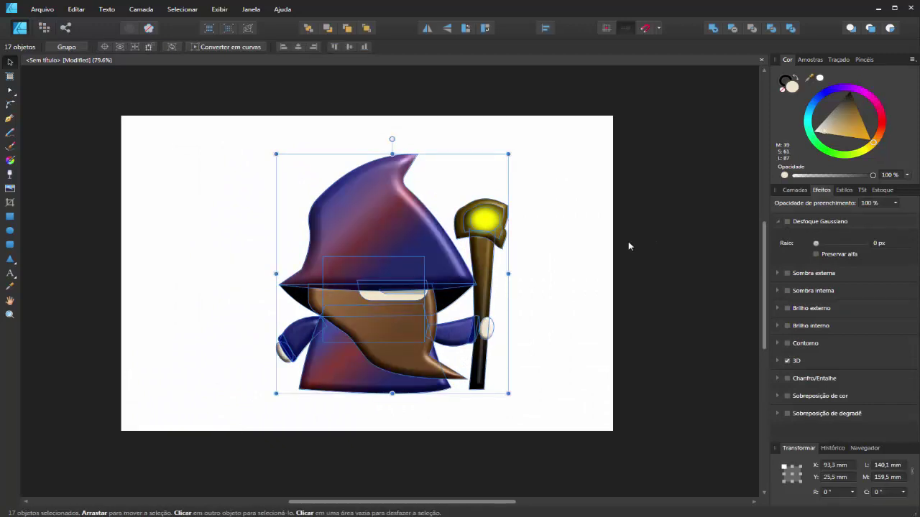
click(628, 244)
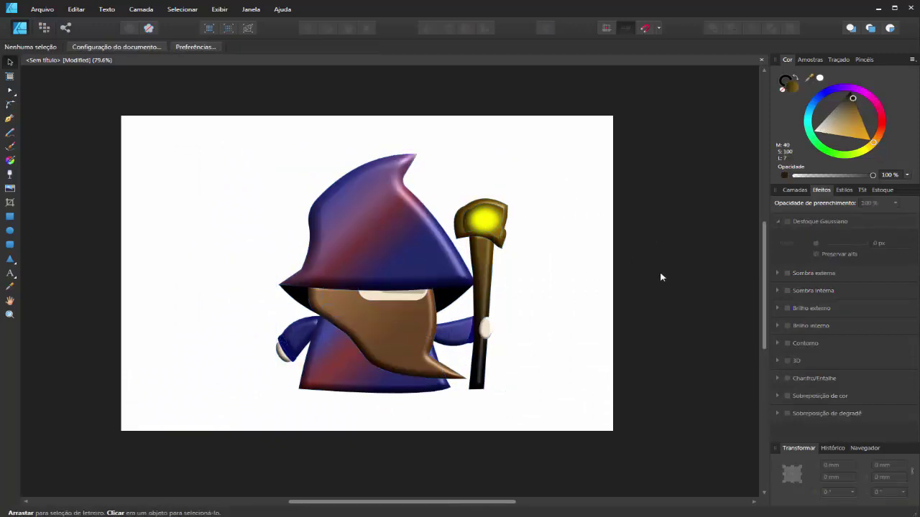